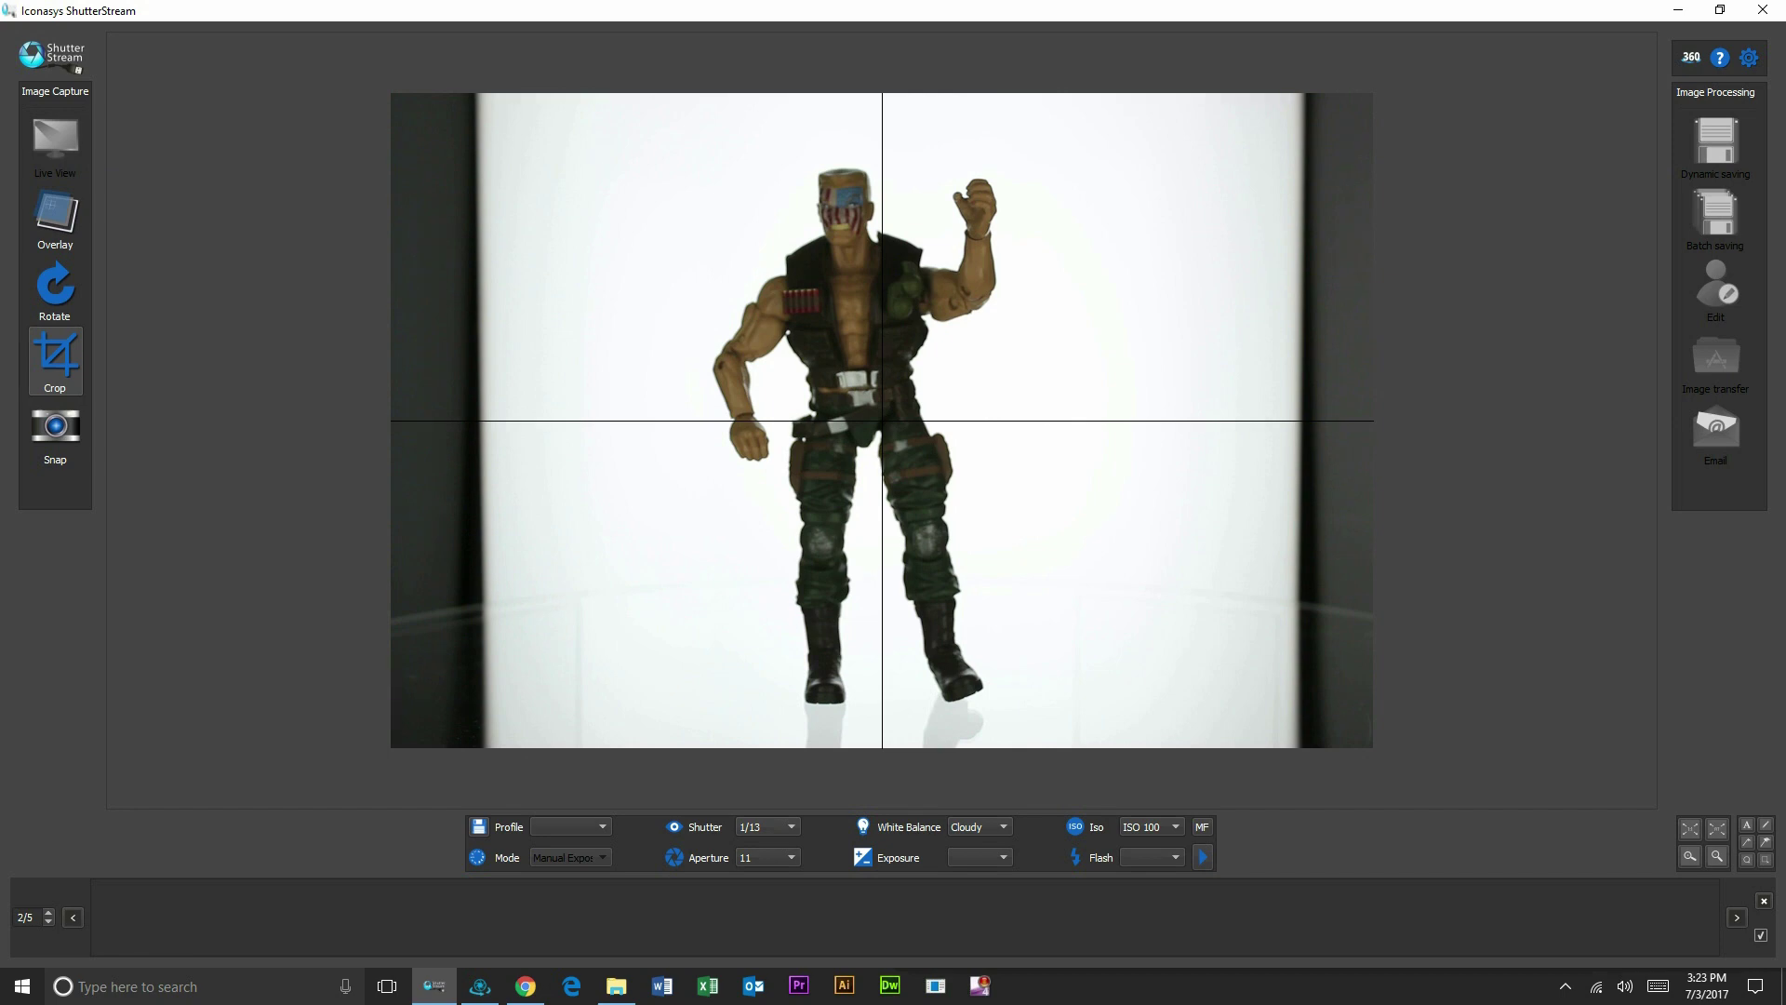
Step: Compare shutter speeds of 0"4 and 1/5 on the live view, and settle on 1/6 (1/3)
{"action": "left_click", "coordinate": [790, 826]}
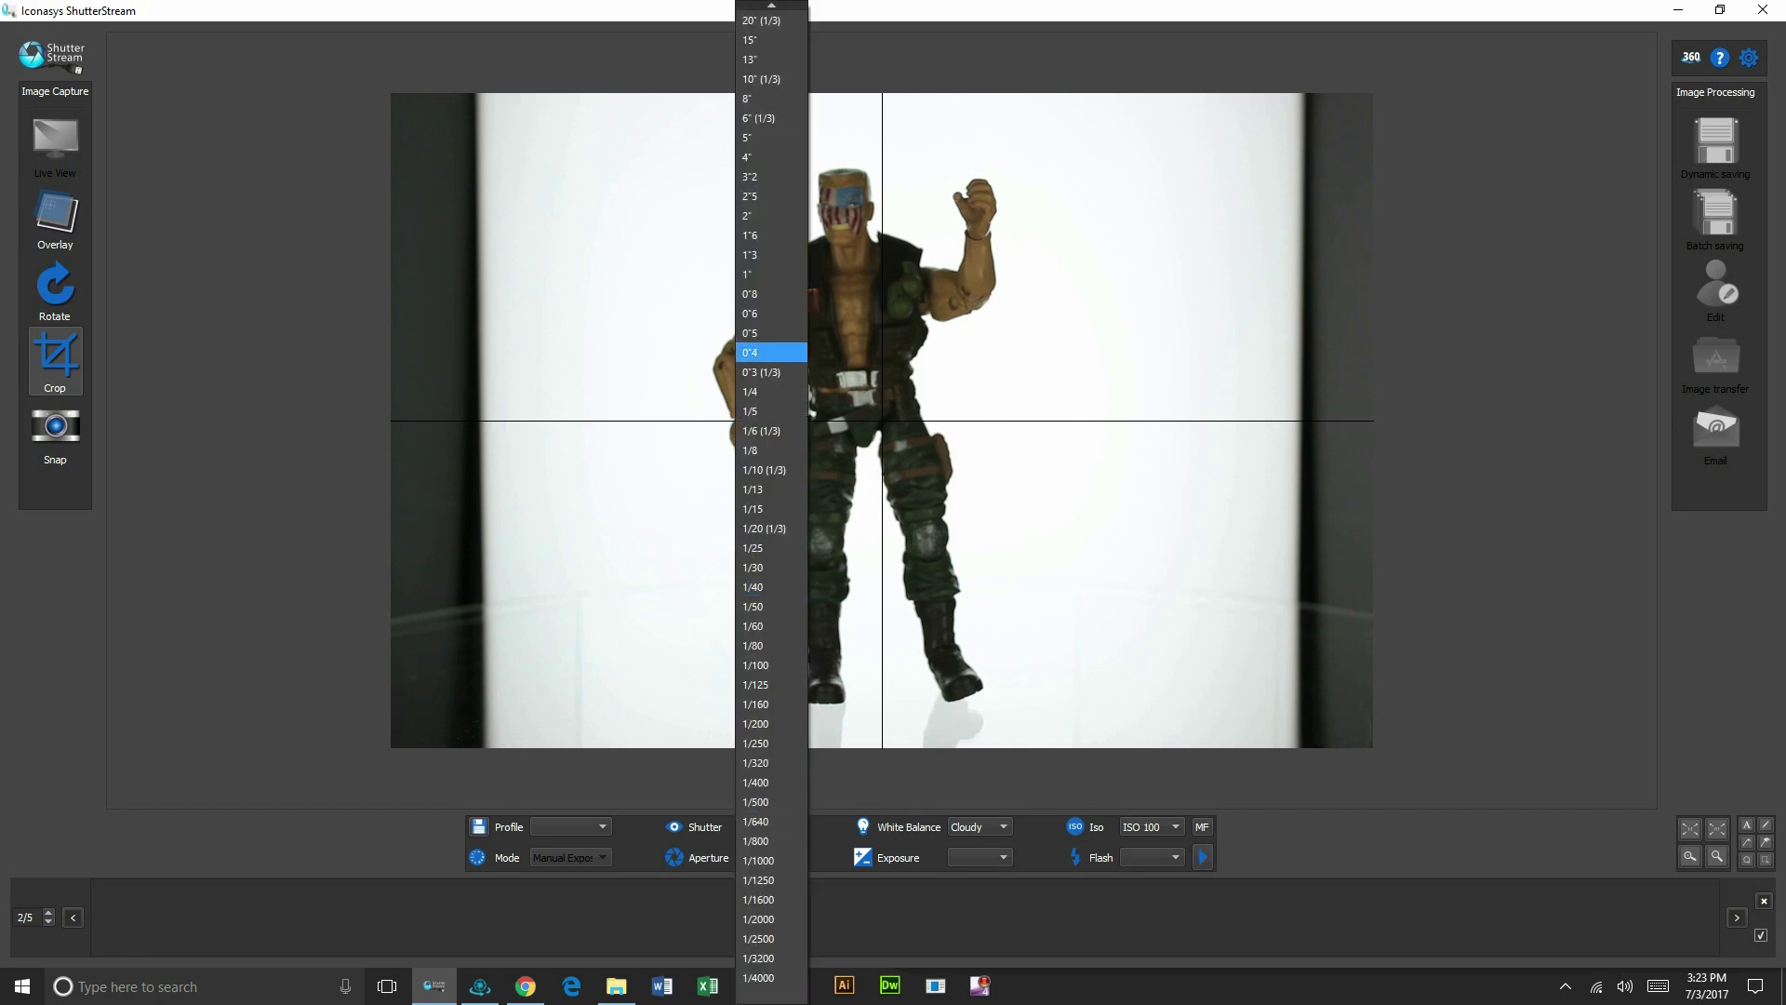
{"action": "left_click", "coordinate": [761, 352]}
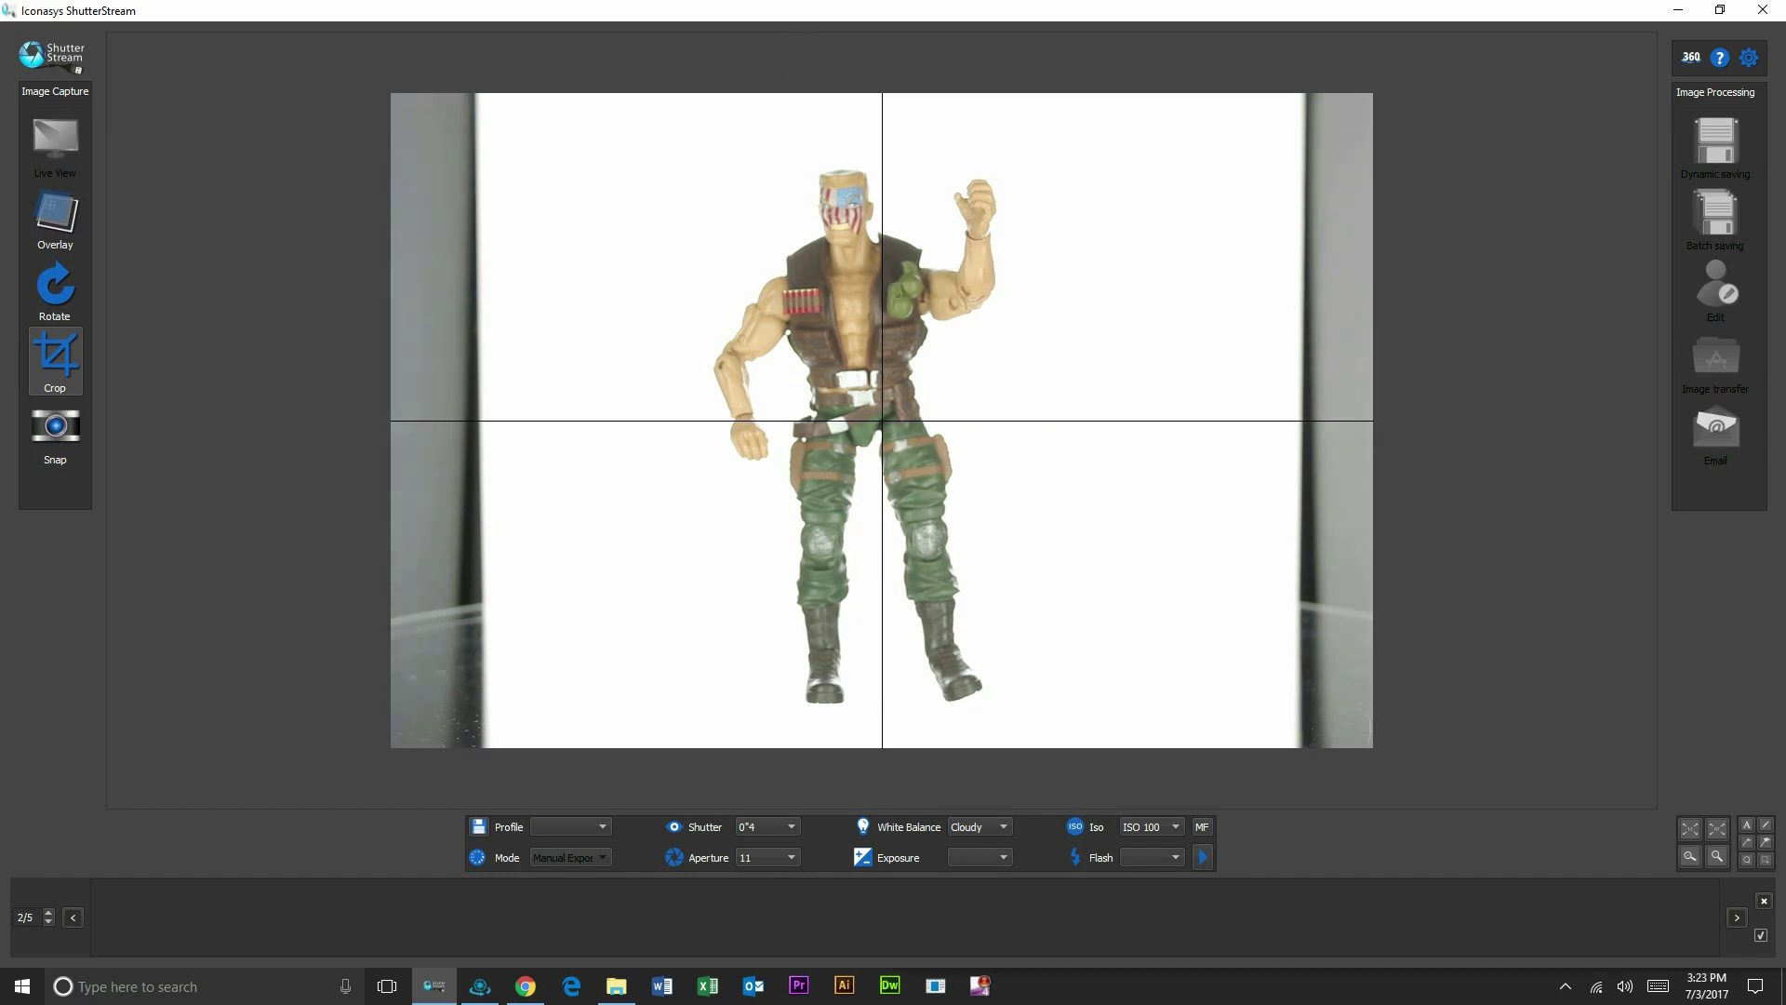
{"action": "left_click", "coordinate": [790, 826]}
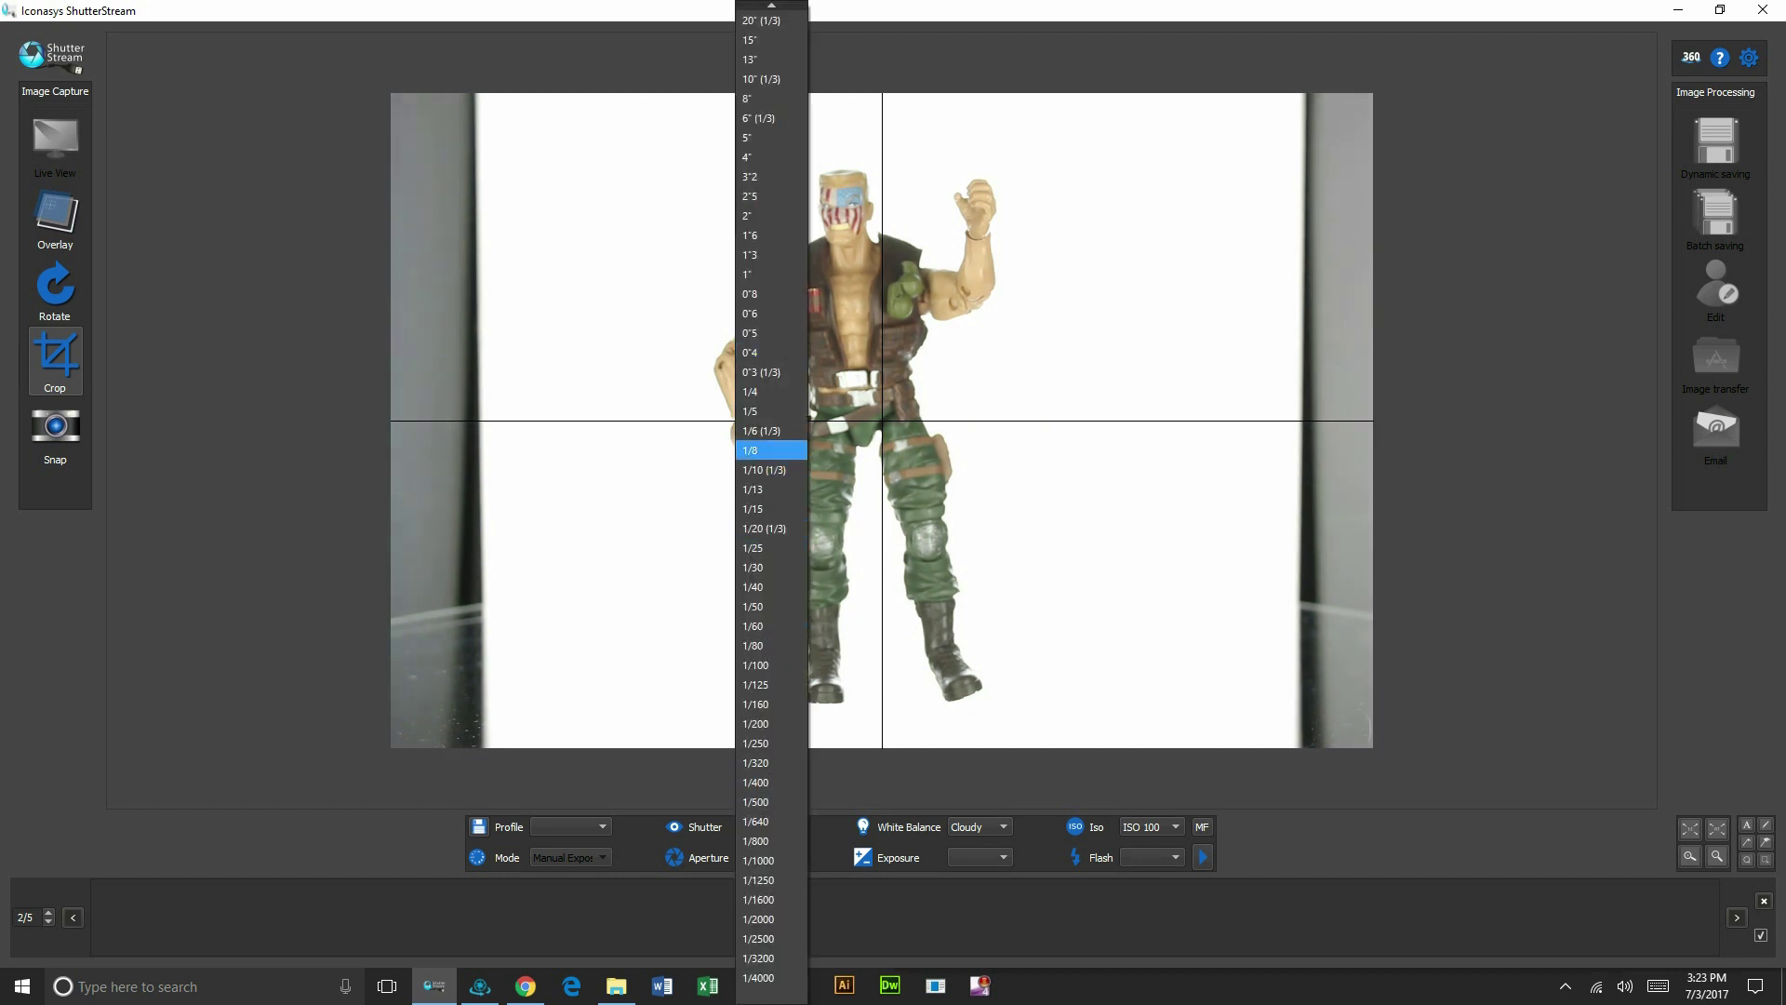
{"action": "left_click", "coordinate": [753, 410]}
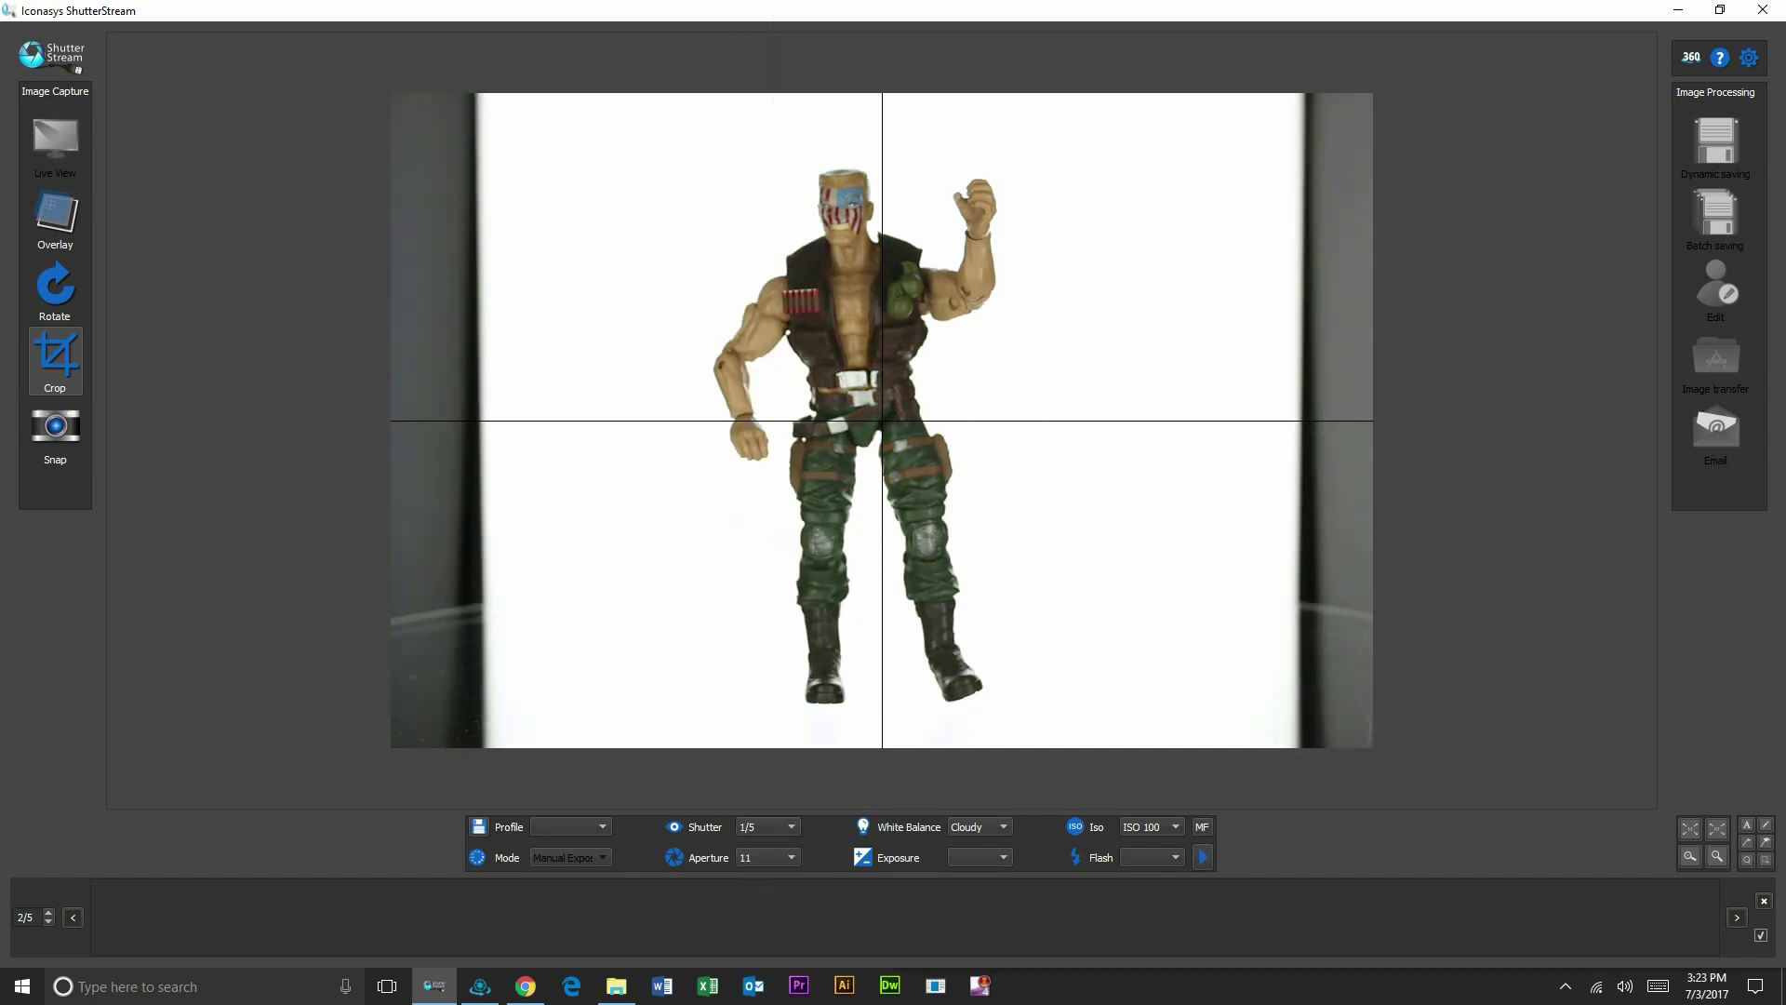
{"action": "left_click", "coordinate": [790, 826]}
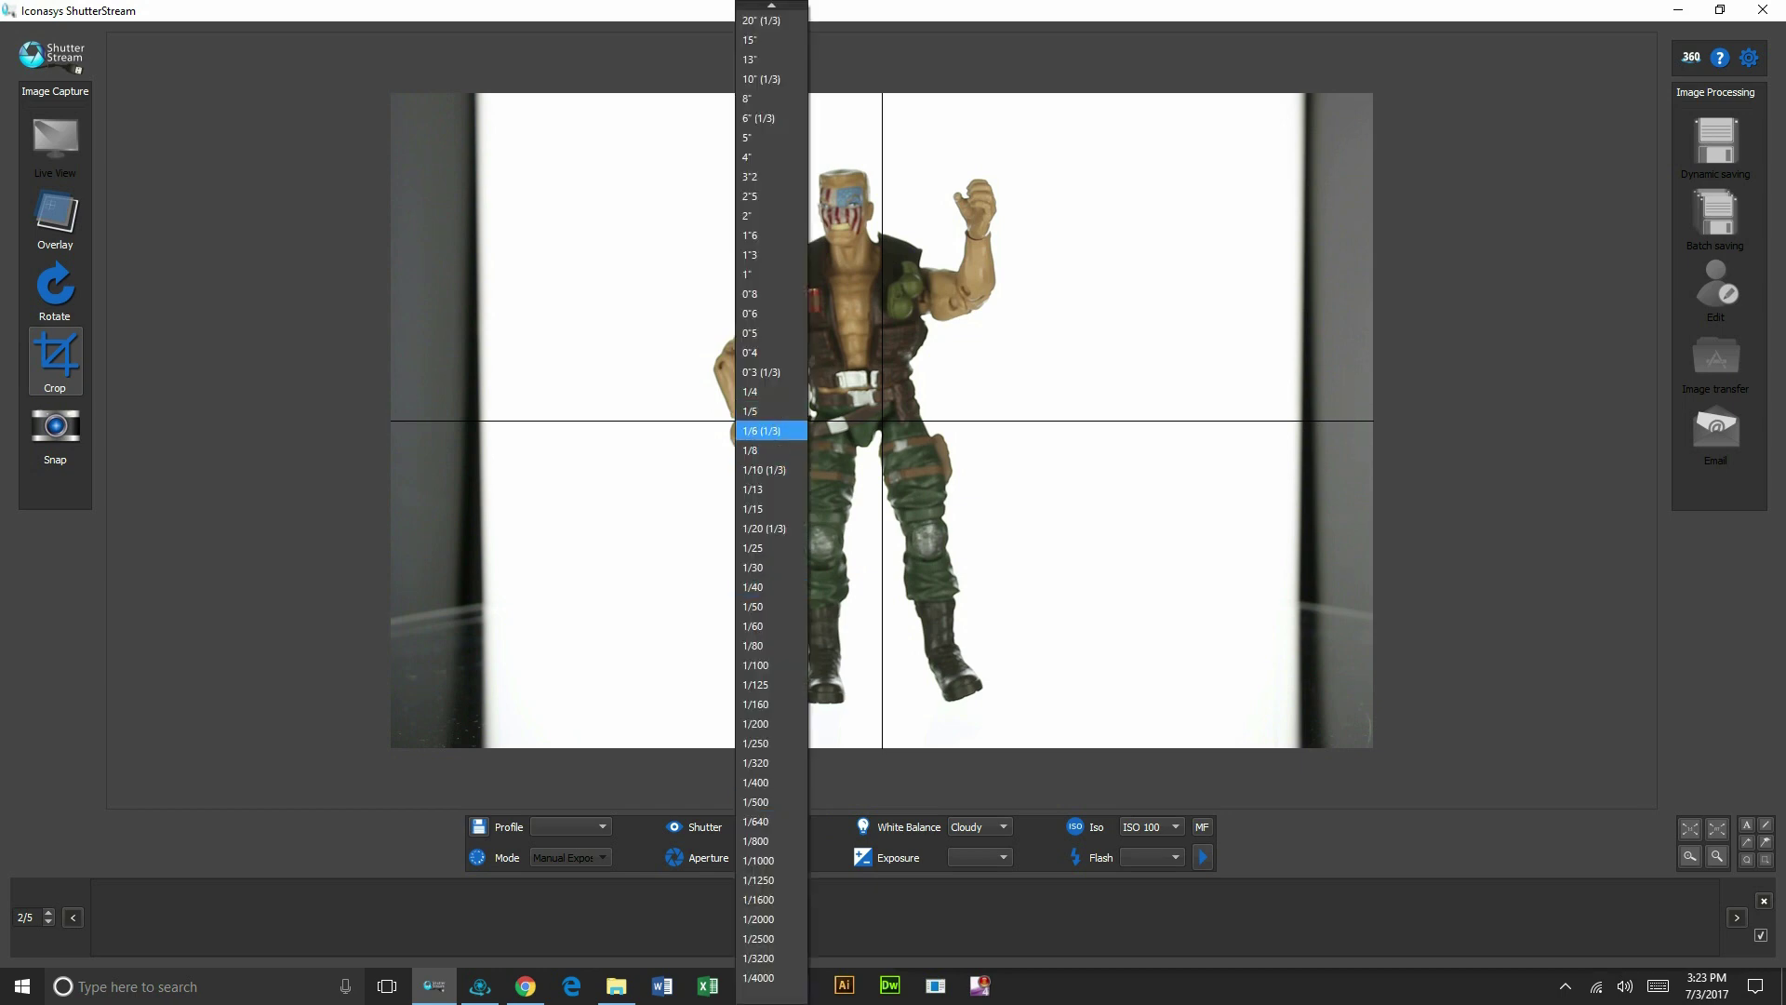
{"action": "left_click", "coordinate": [758, 429]}
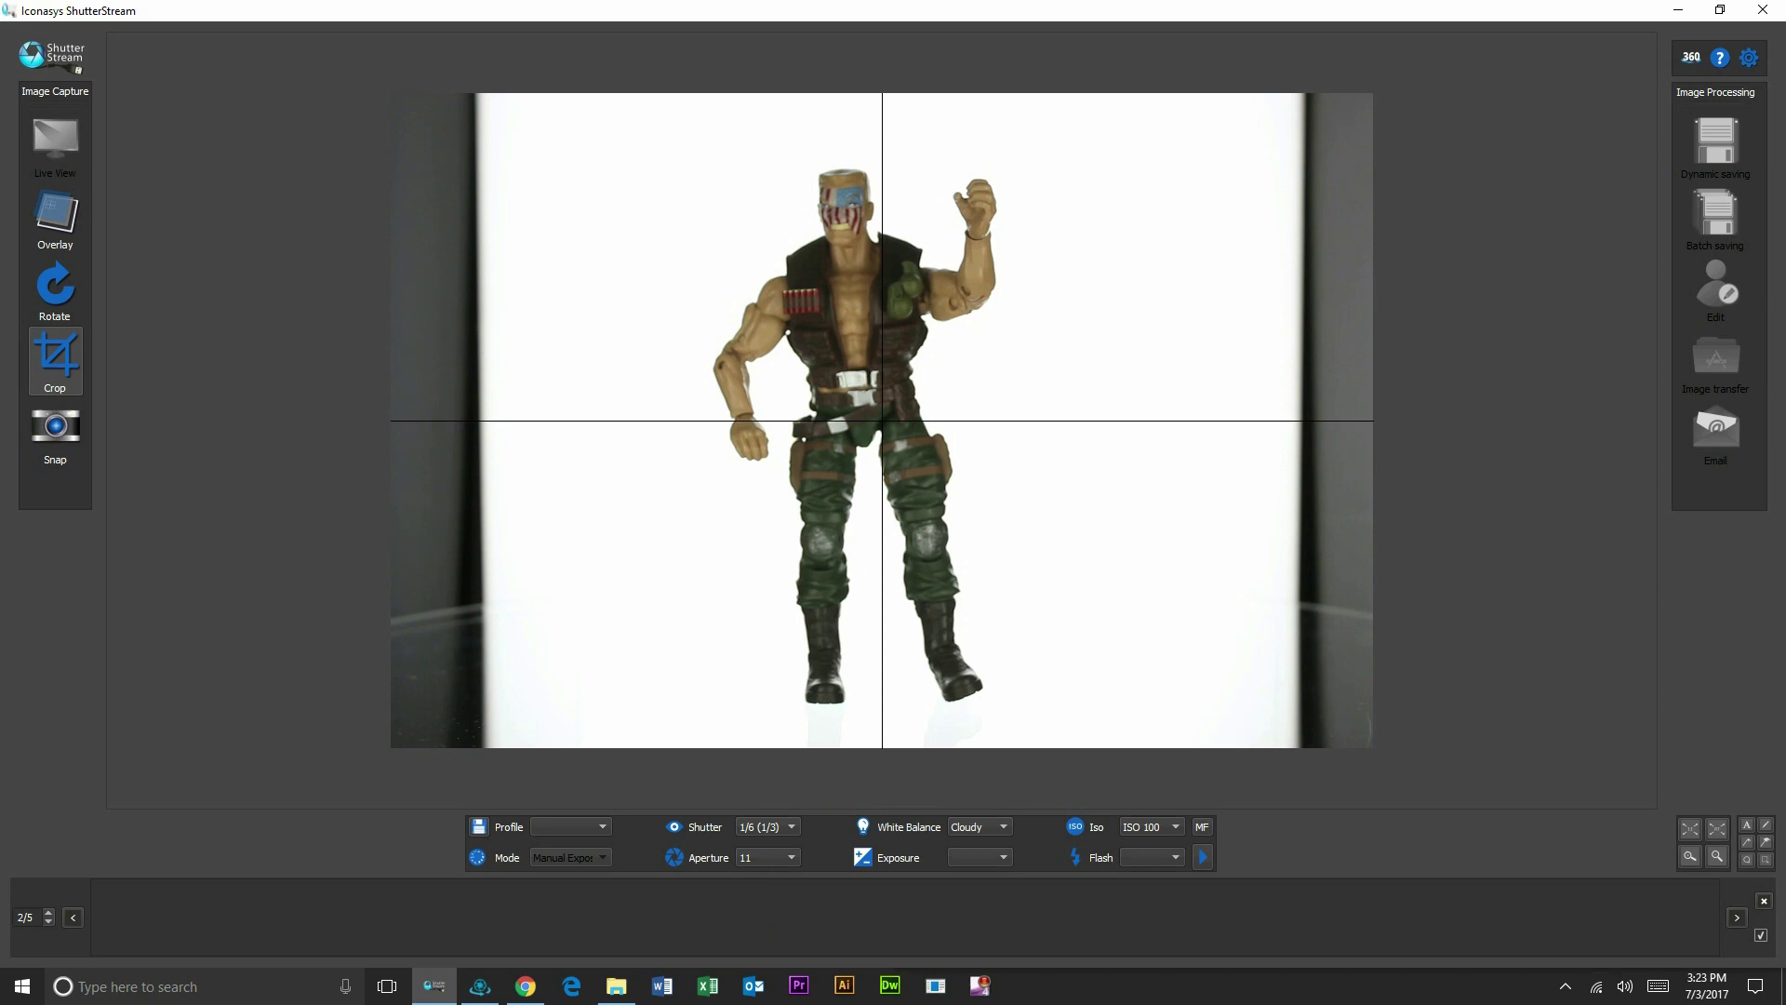
Step: Magnify the live view on the figure to fine-tune the manual focus, and return to the full view
{"action": "left_click", "coordinate": [1202, 827]}
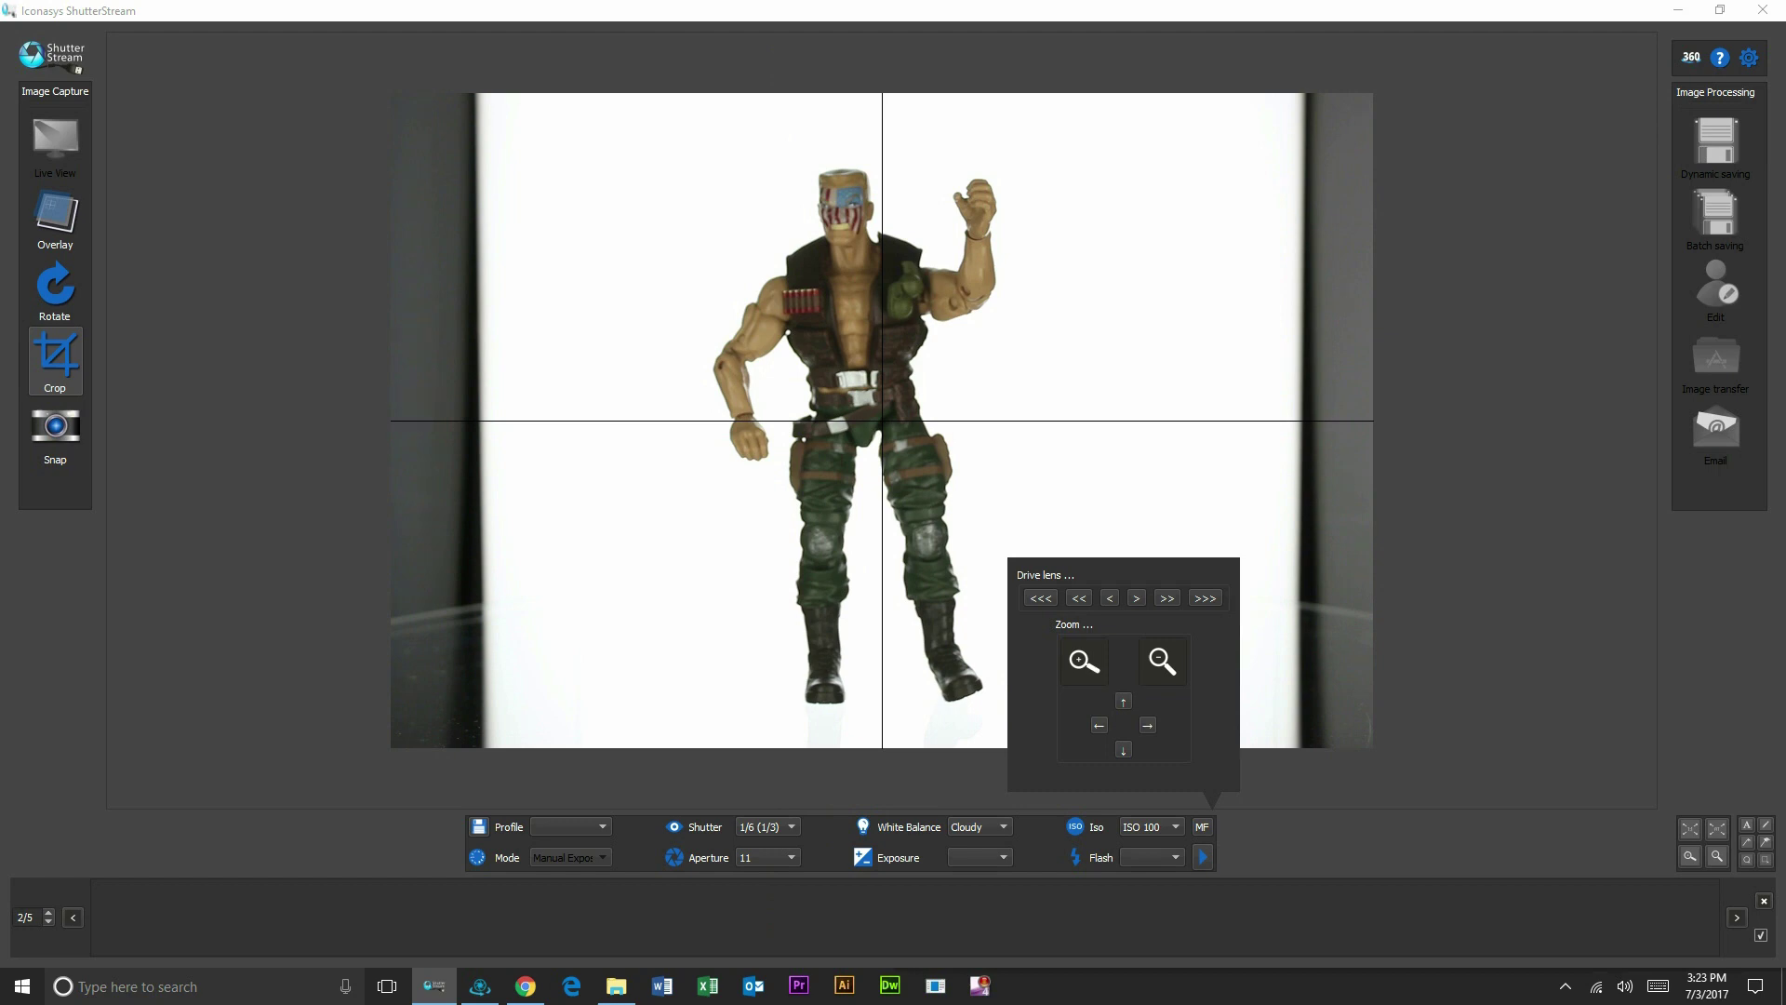
{"action": "left_click", "coordinate": [1084, 662]}
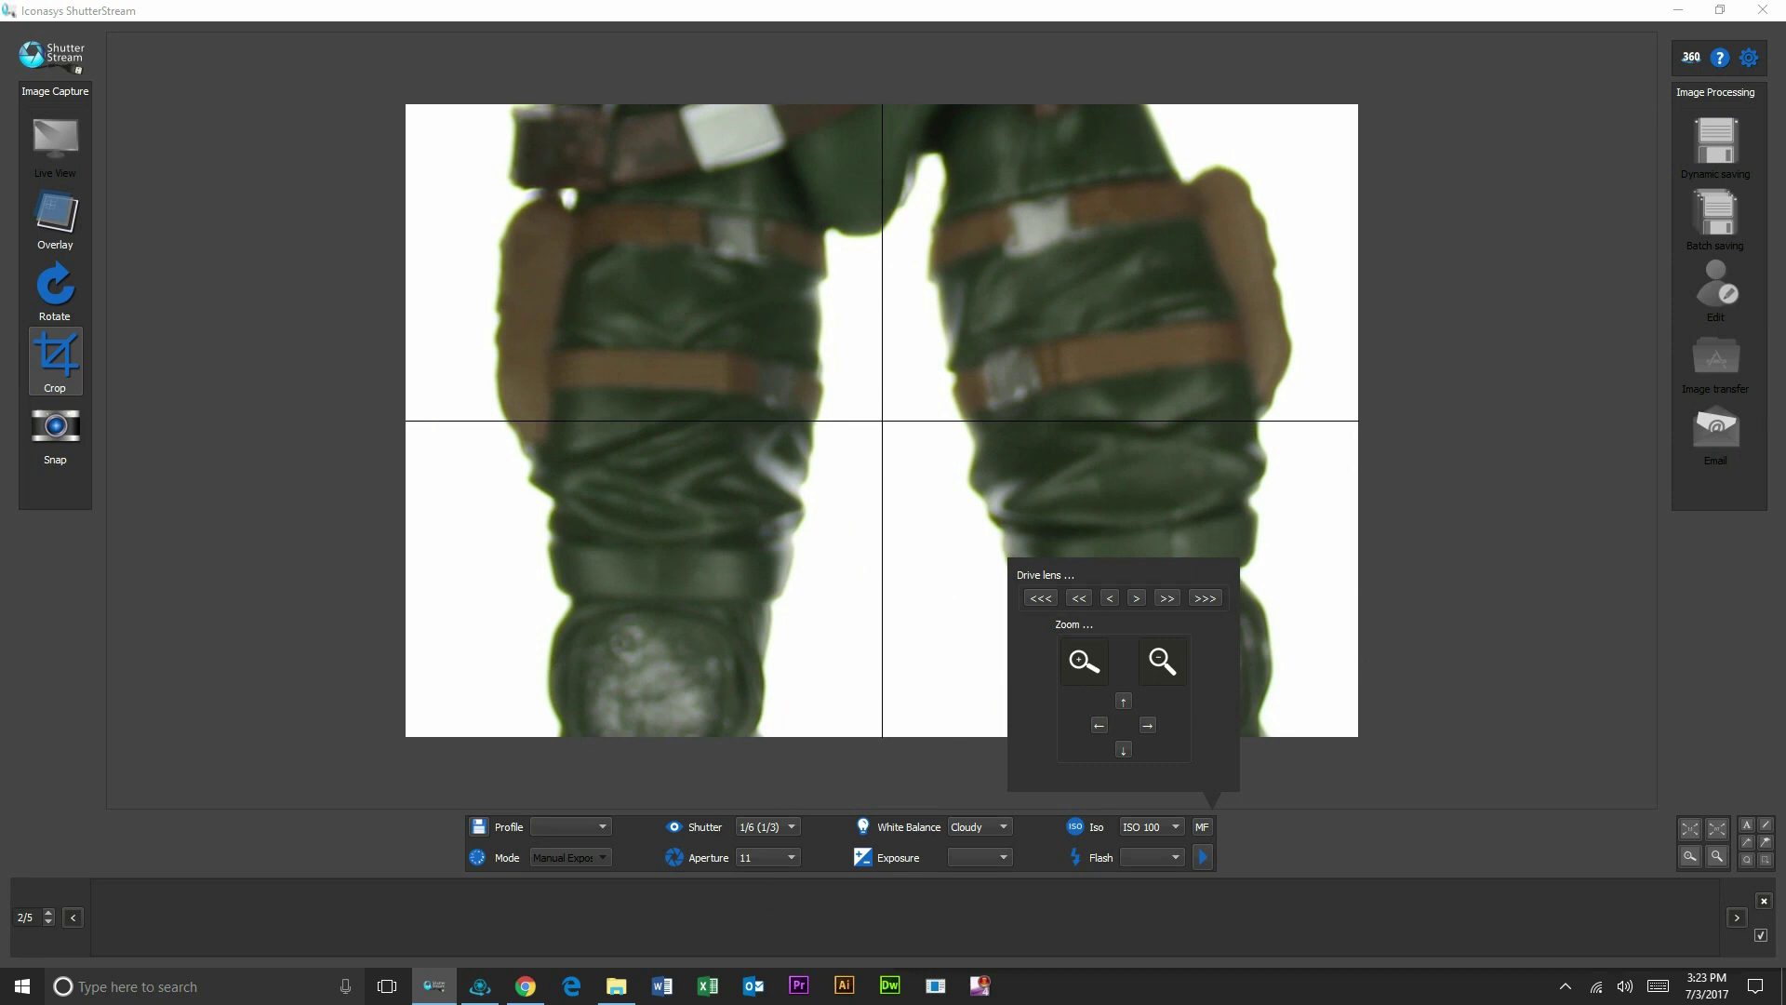
{"action": "left_click", "coordinate": [1124, 700]}
{"action": "left_click", "coordinate": [1124, 700]}
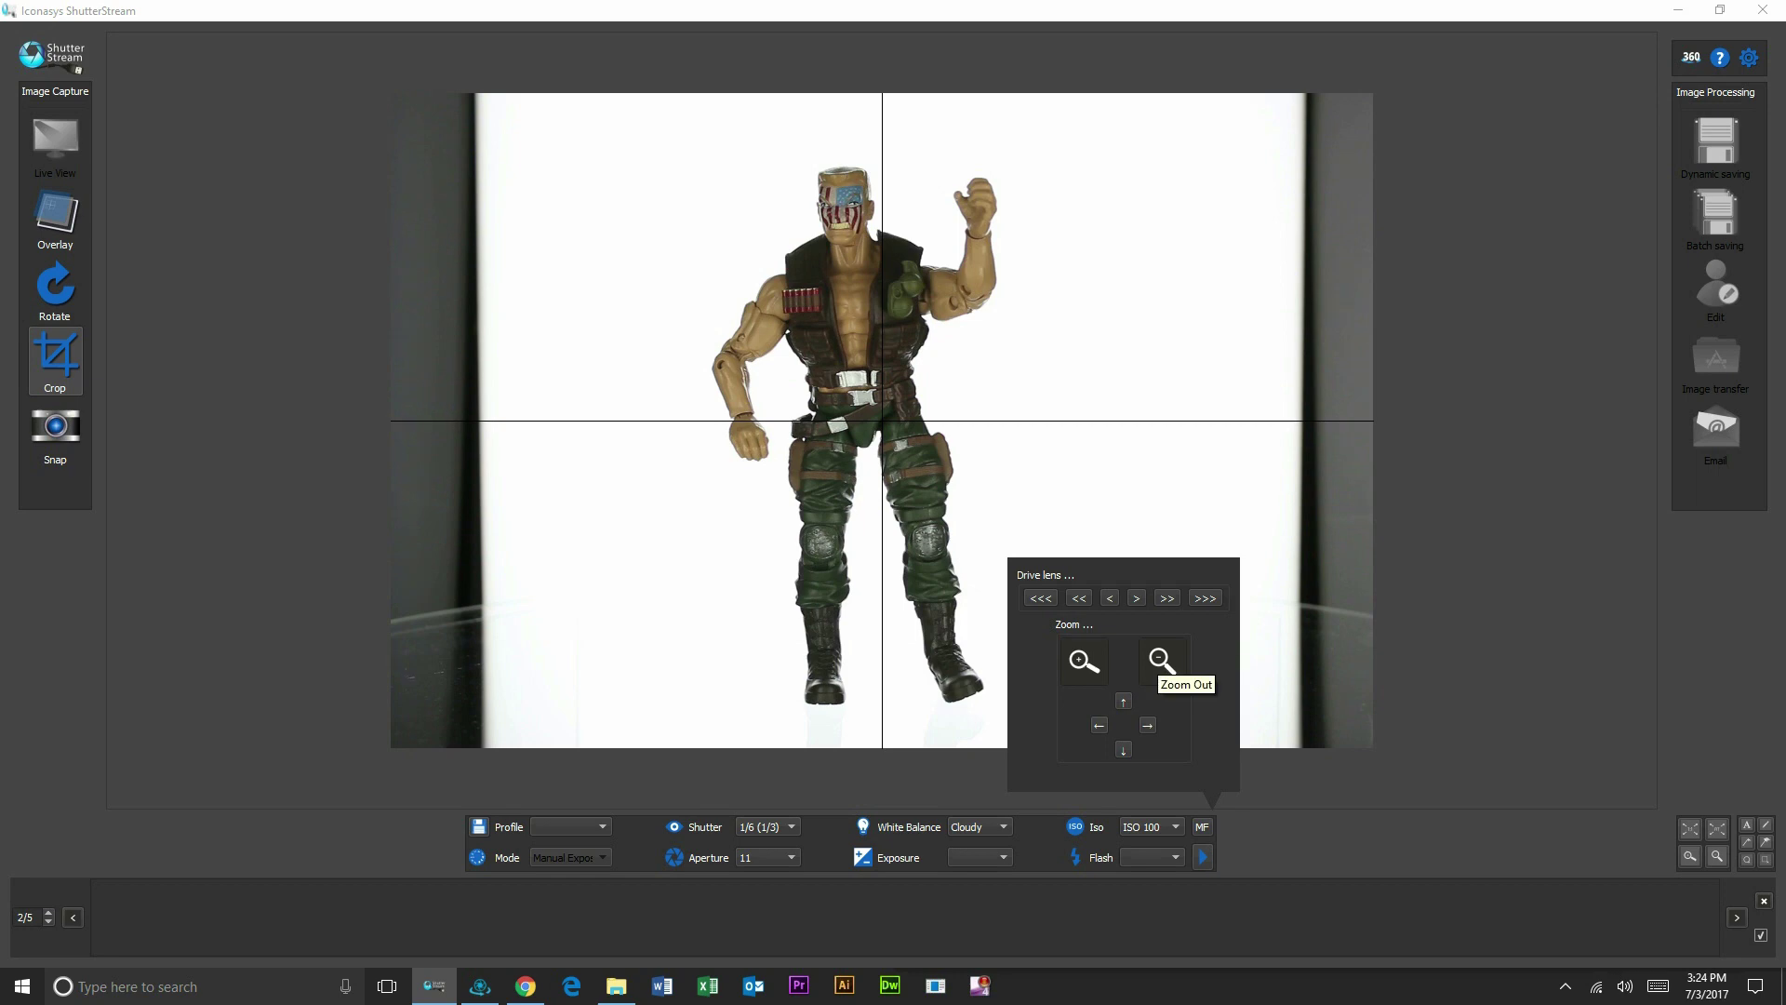
{"action": "left_click", "coordinate": [1303, 688]}
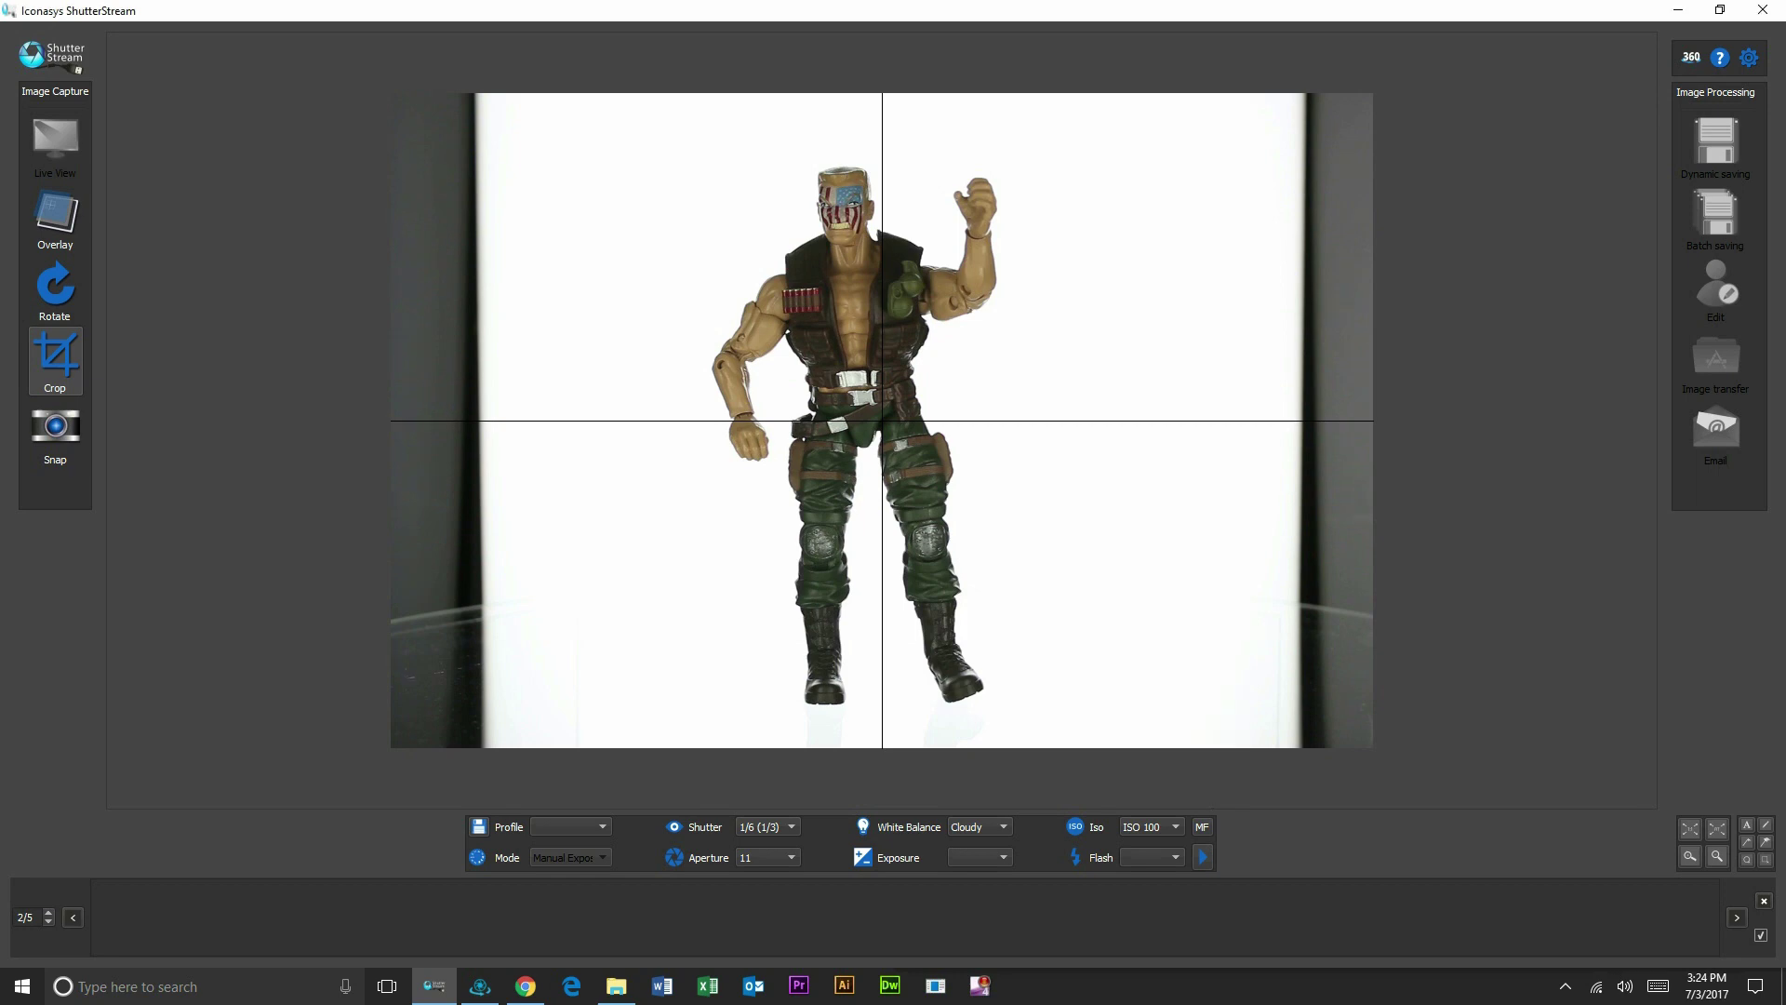
Step: Spin the turntable continuously to draw a crop frame that encloses the figure at every angle, and stop the spin
{"action": "left_click", "coordinate": [1692, 57]}
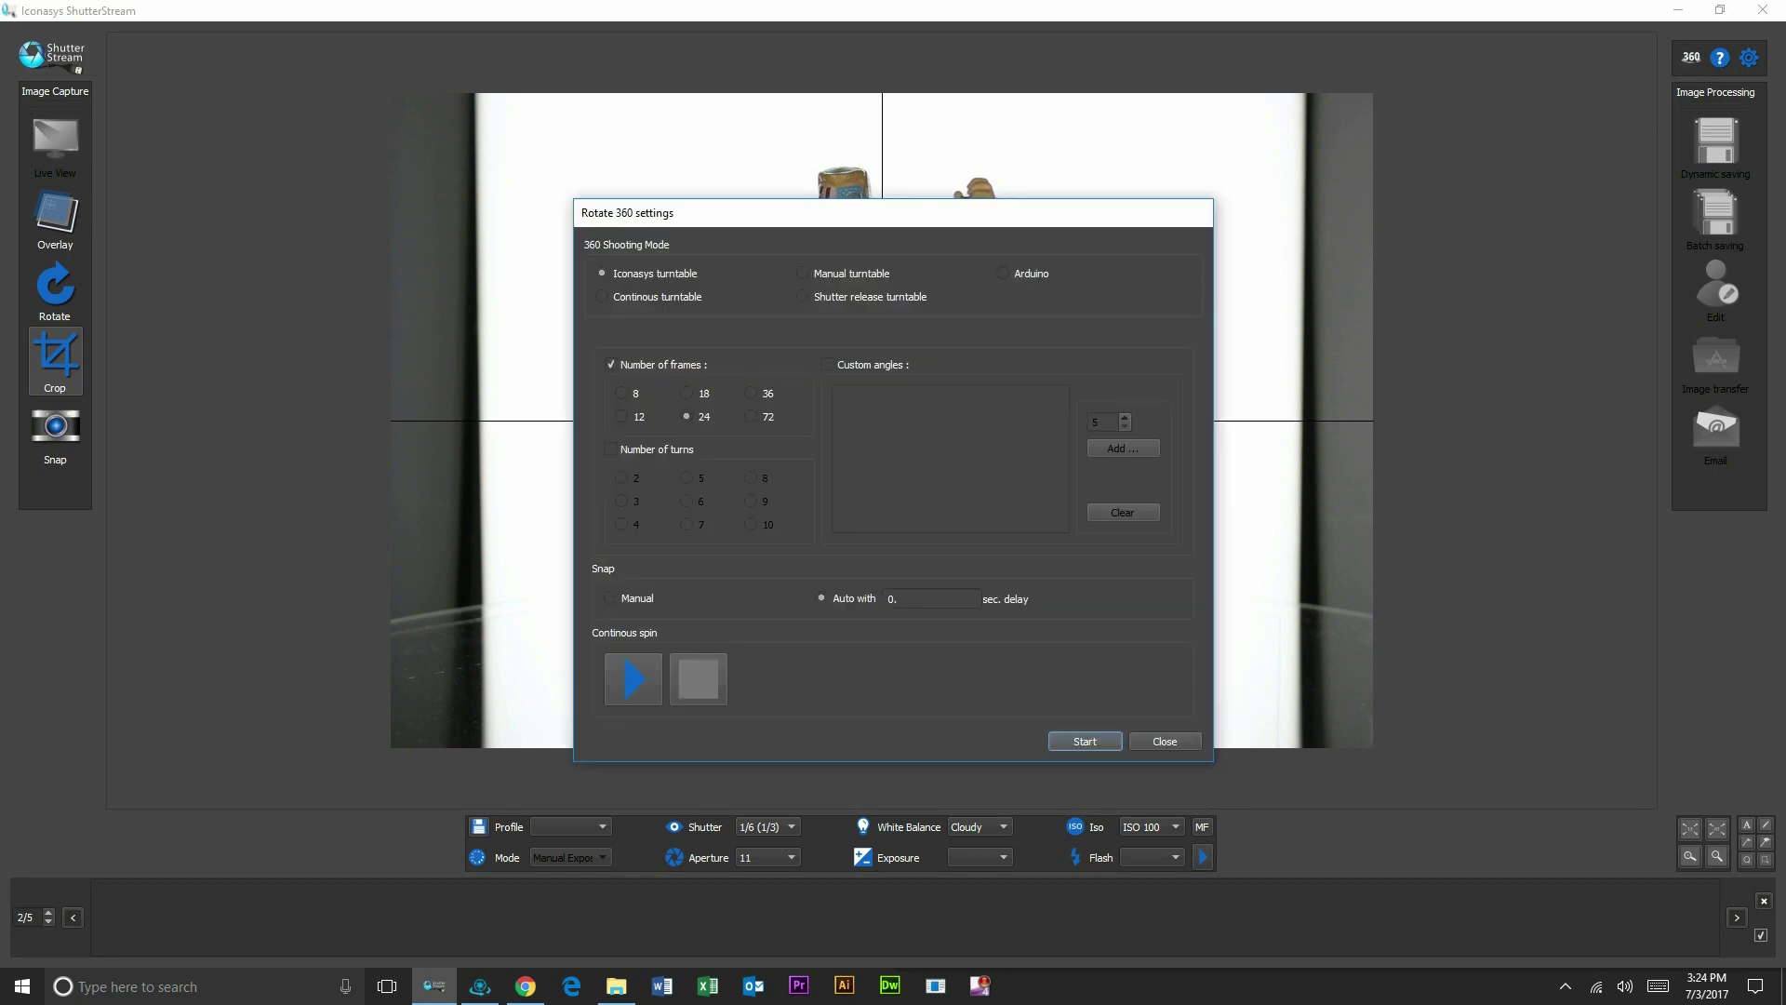
{"action": "left_click_drag", "start_coordinate": [652, 212], "coordinate": [1474, 143]}
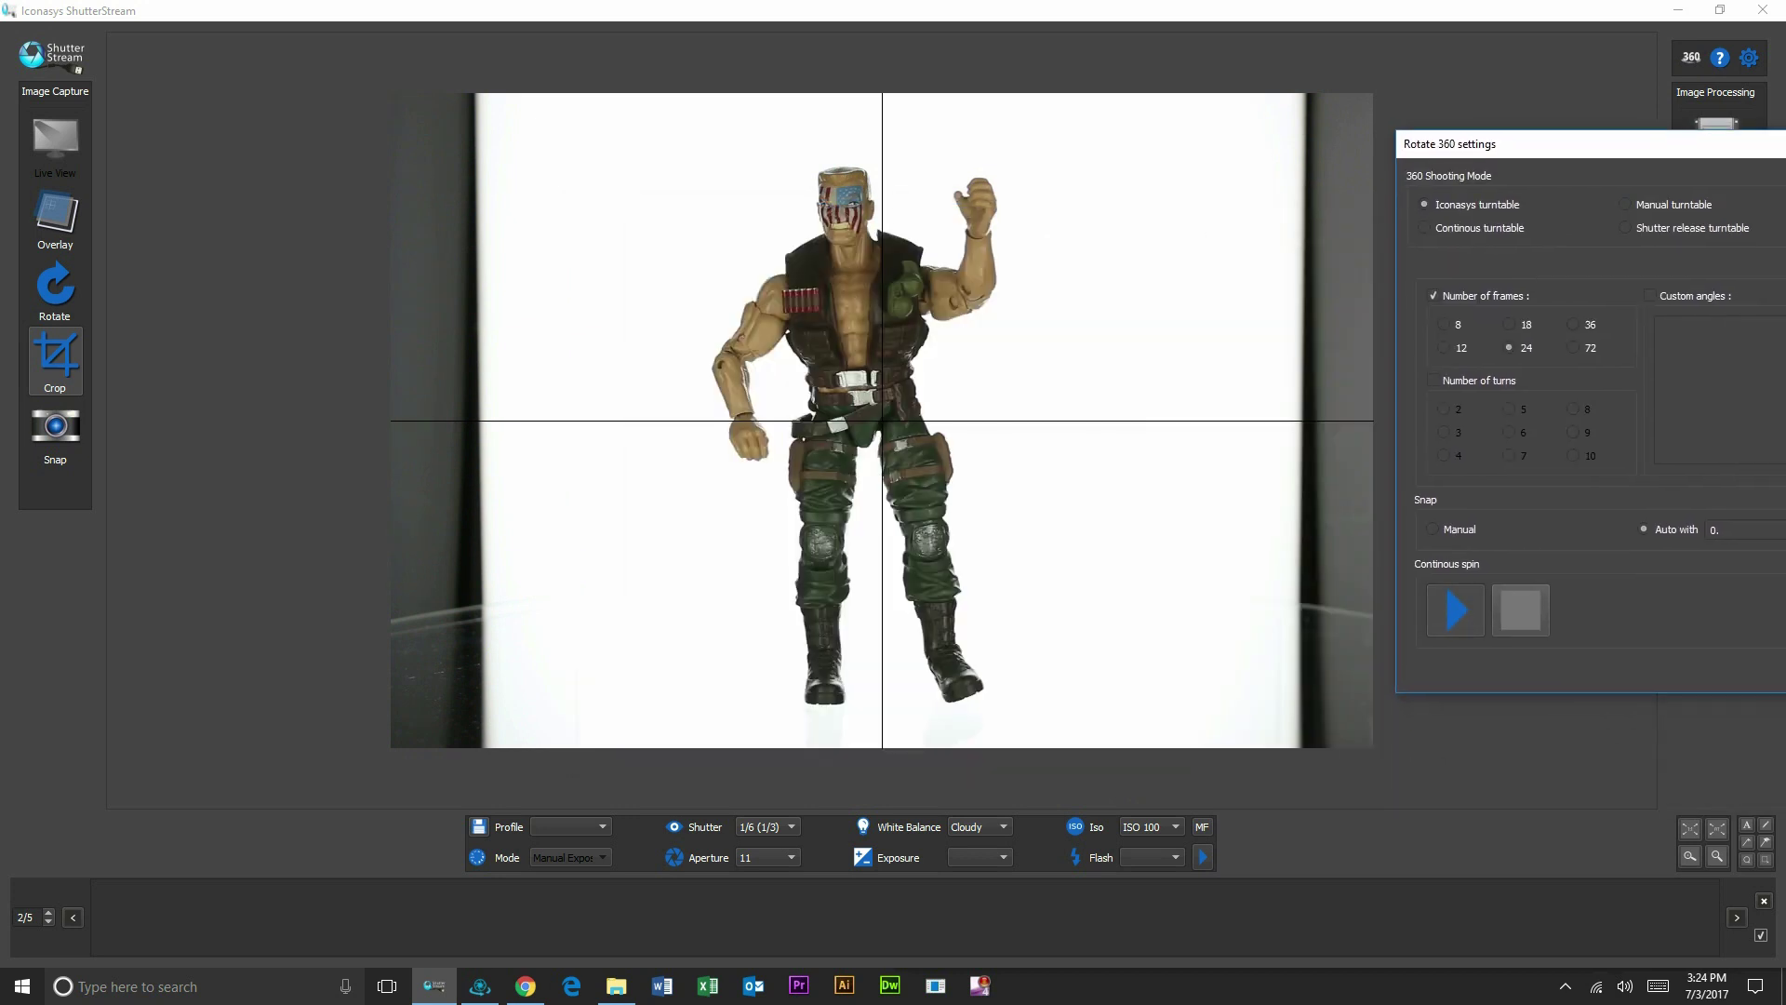
{"action": "left_click", "coordinate": [1456, 610]}
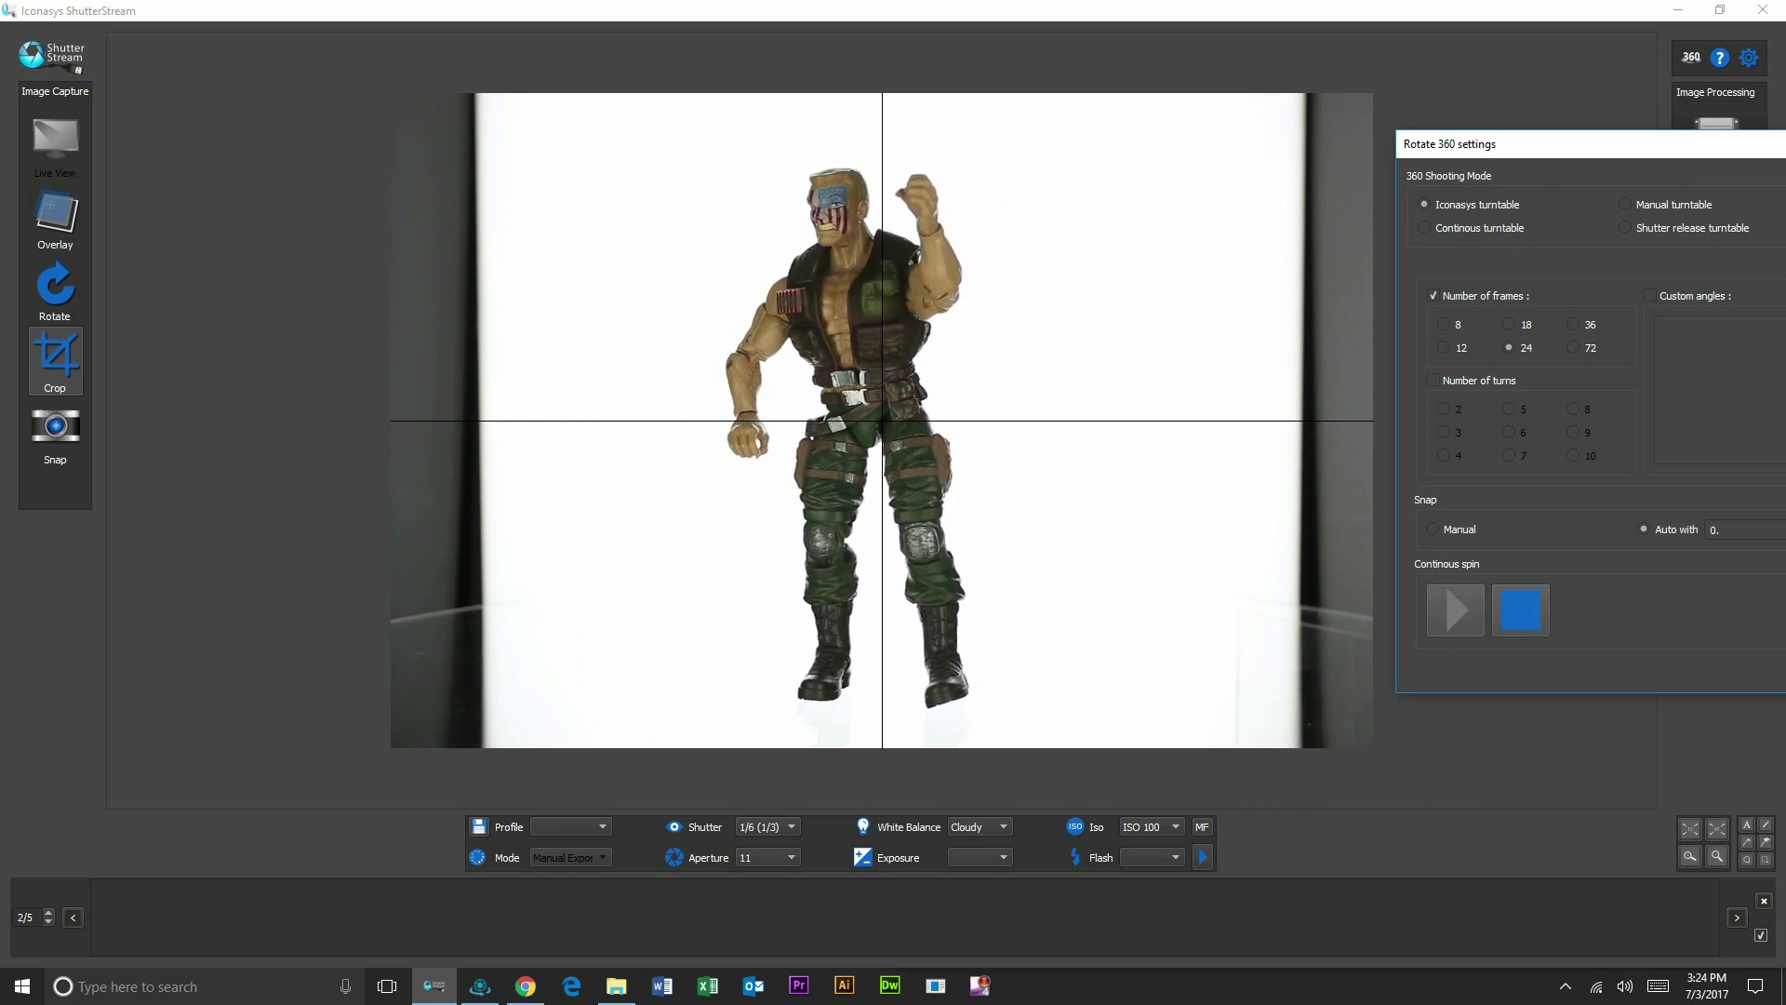
{"action": "left_click_drag", "start_coordinate": [662, 139], "coordinate": [1068, 736]}
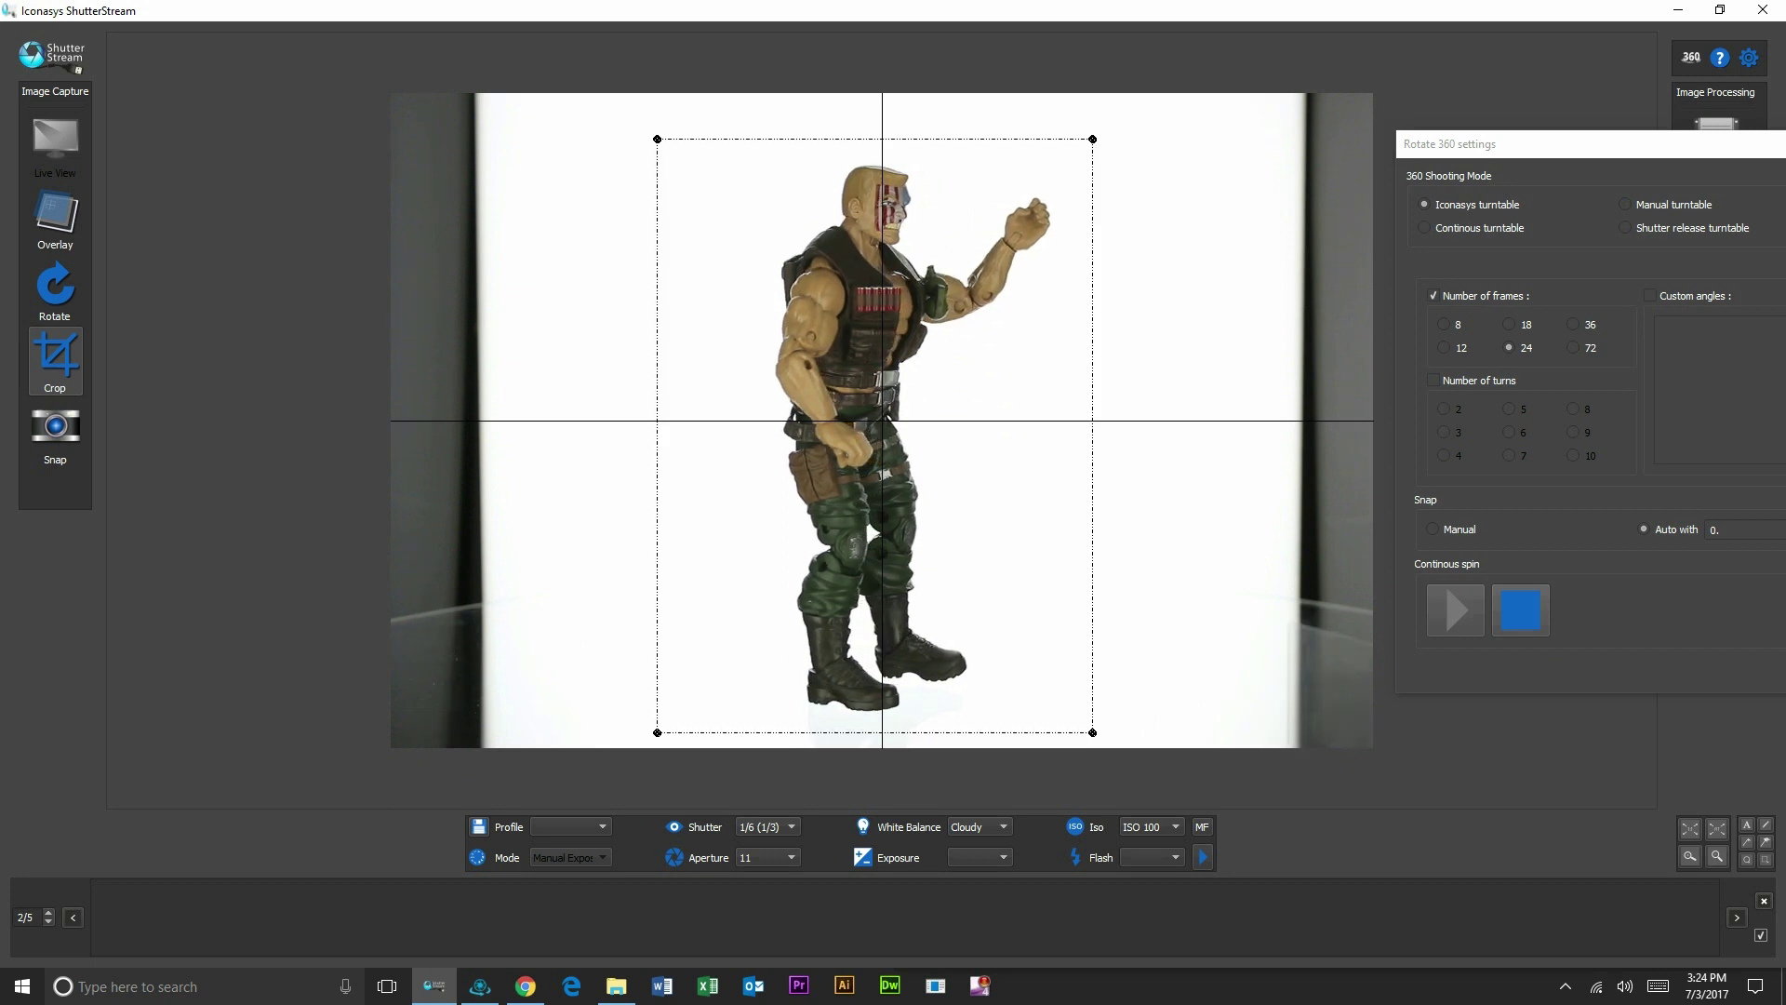
{"action": "left_click", "coordinate": [1521, 610]}
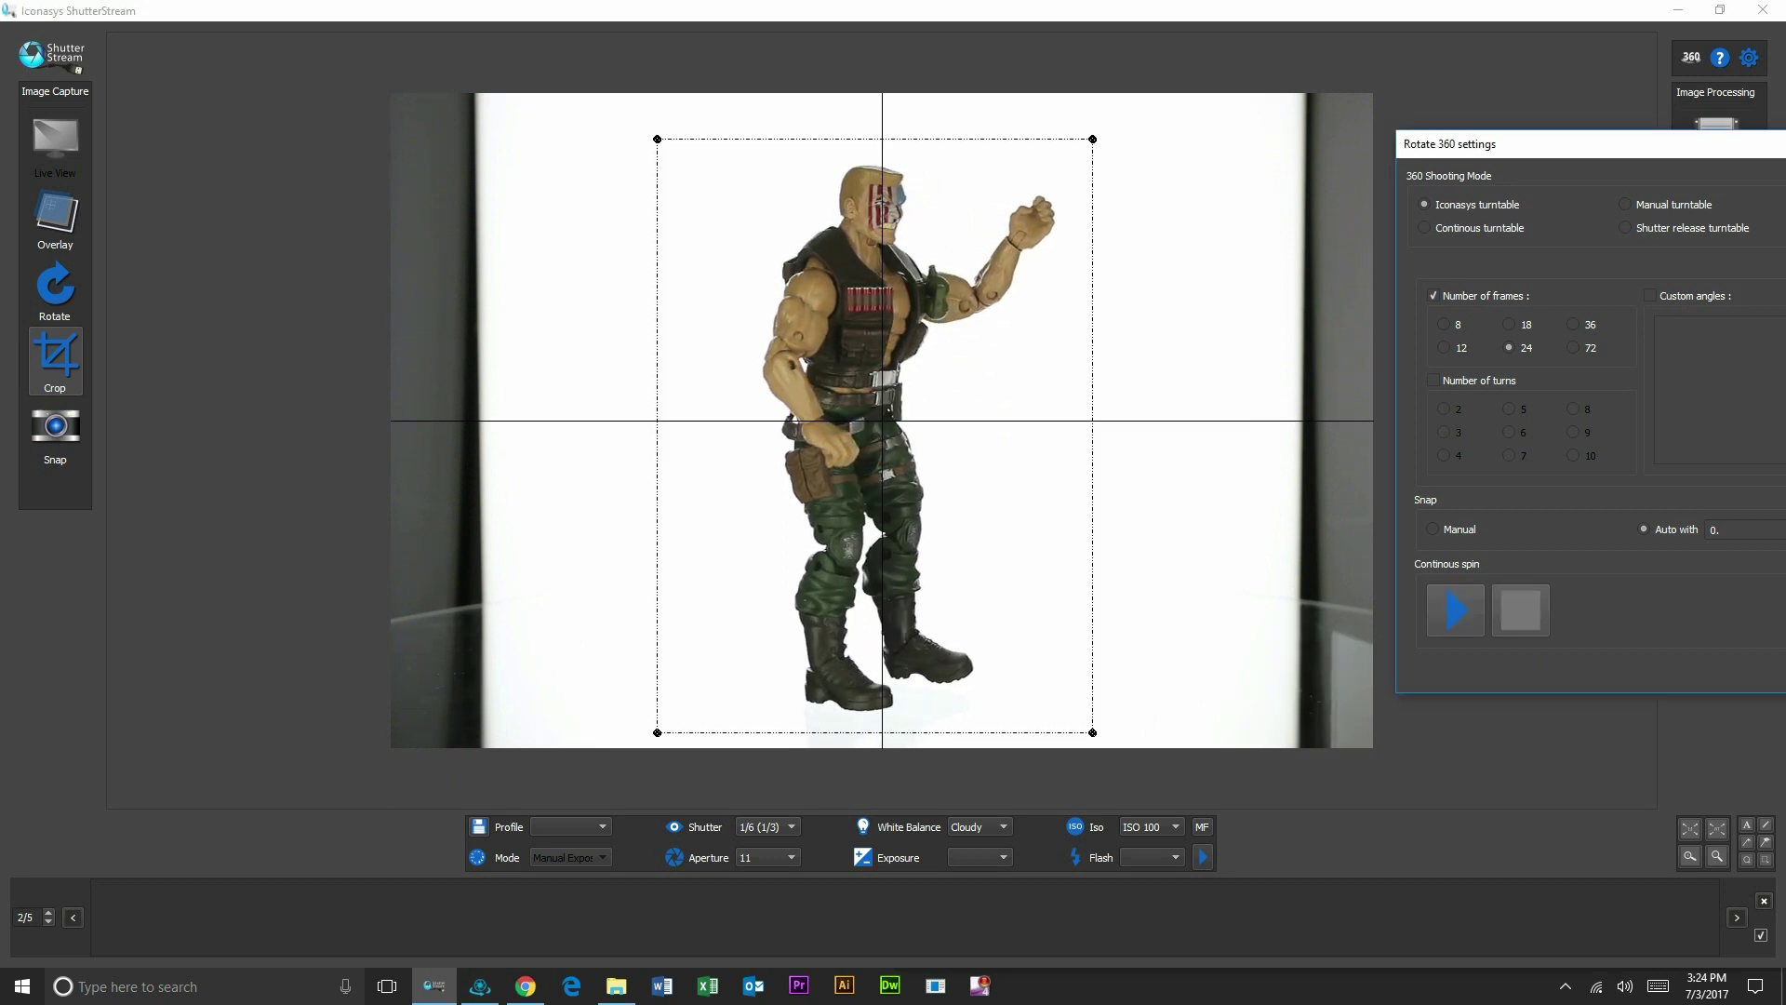
Step: Run the 24-frame 360 capture on the Iconasys turntable with automatic snapping and no delay
{"action": "left_click_drag", "start_coordinate": [1544, 144], "coordinate": [1206, 172]}
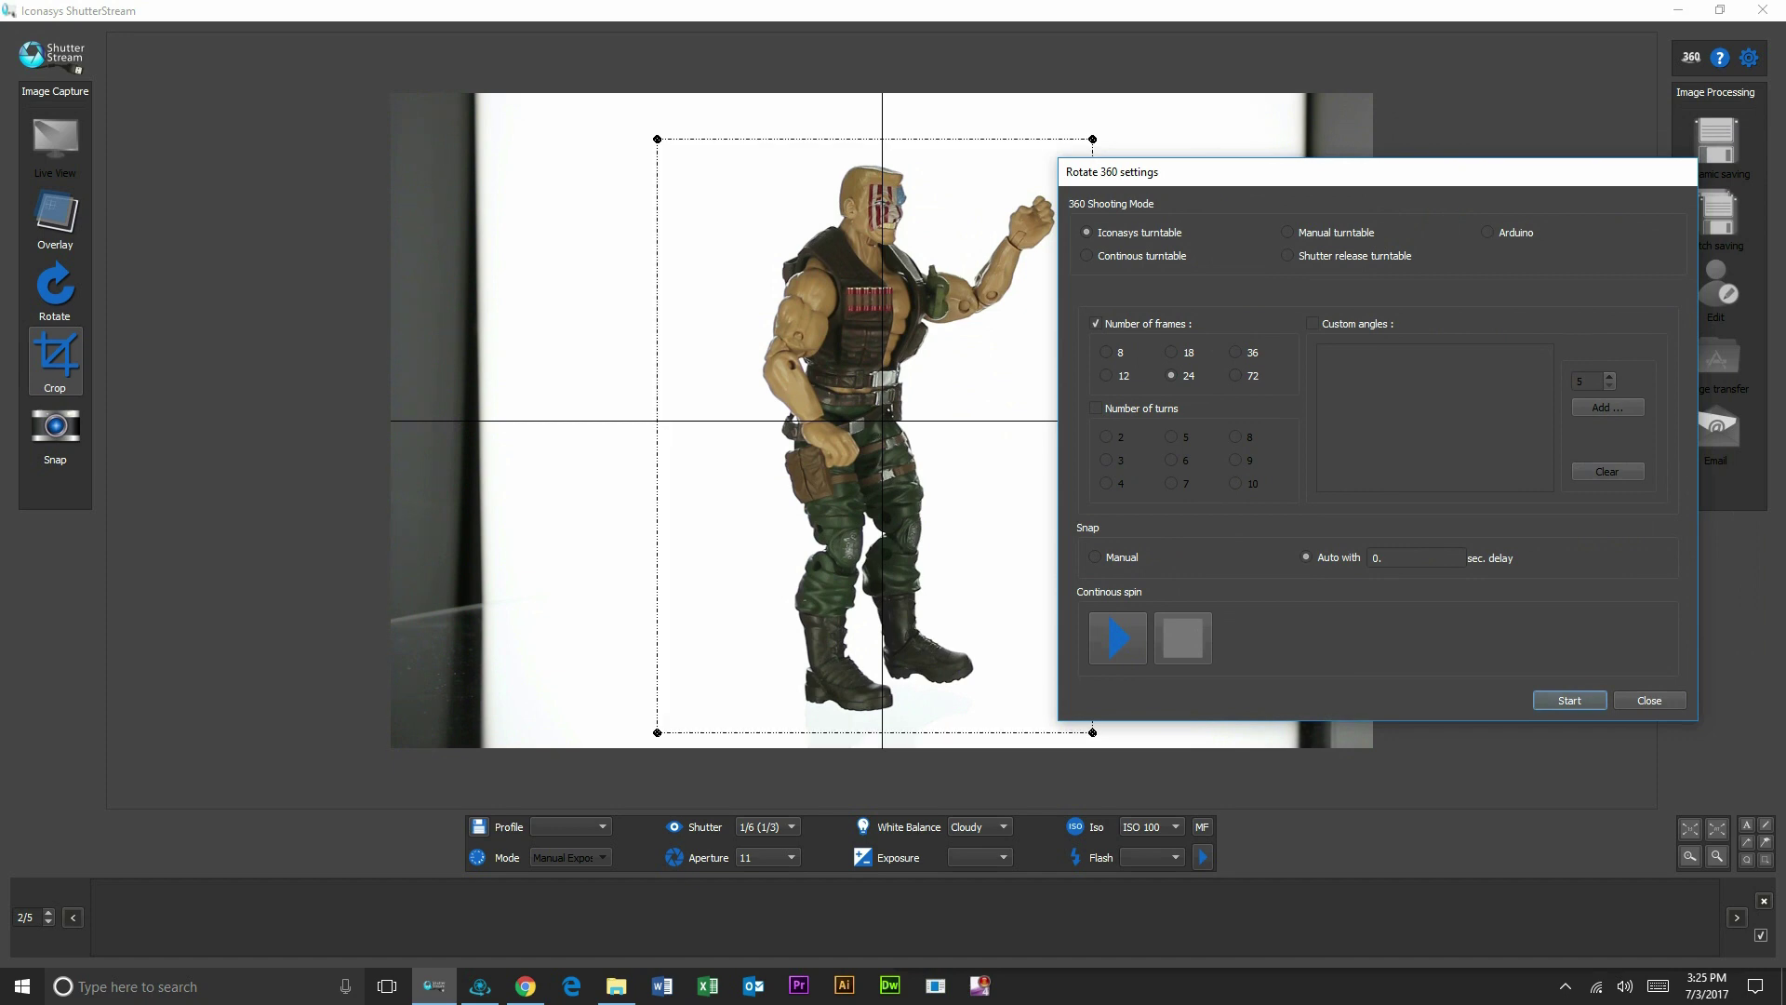
{"action": "key", "text": "Return"}
{"action": "key", "text": "Return"}
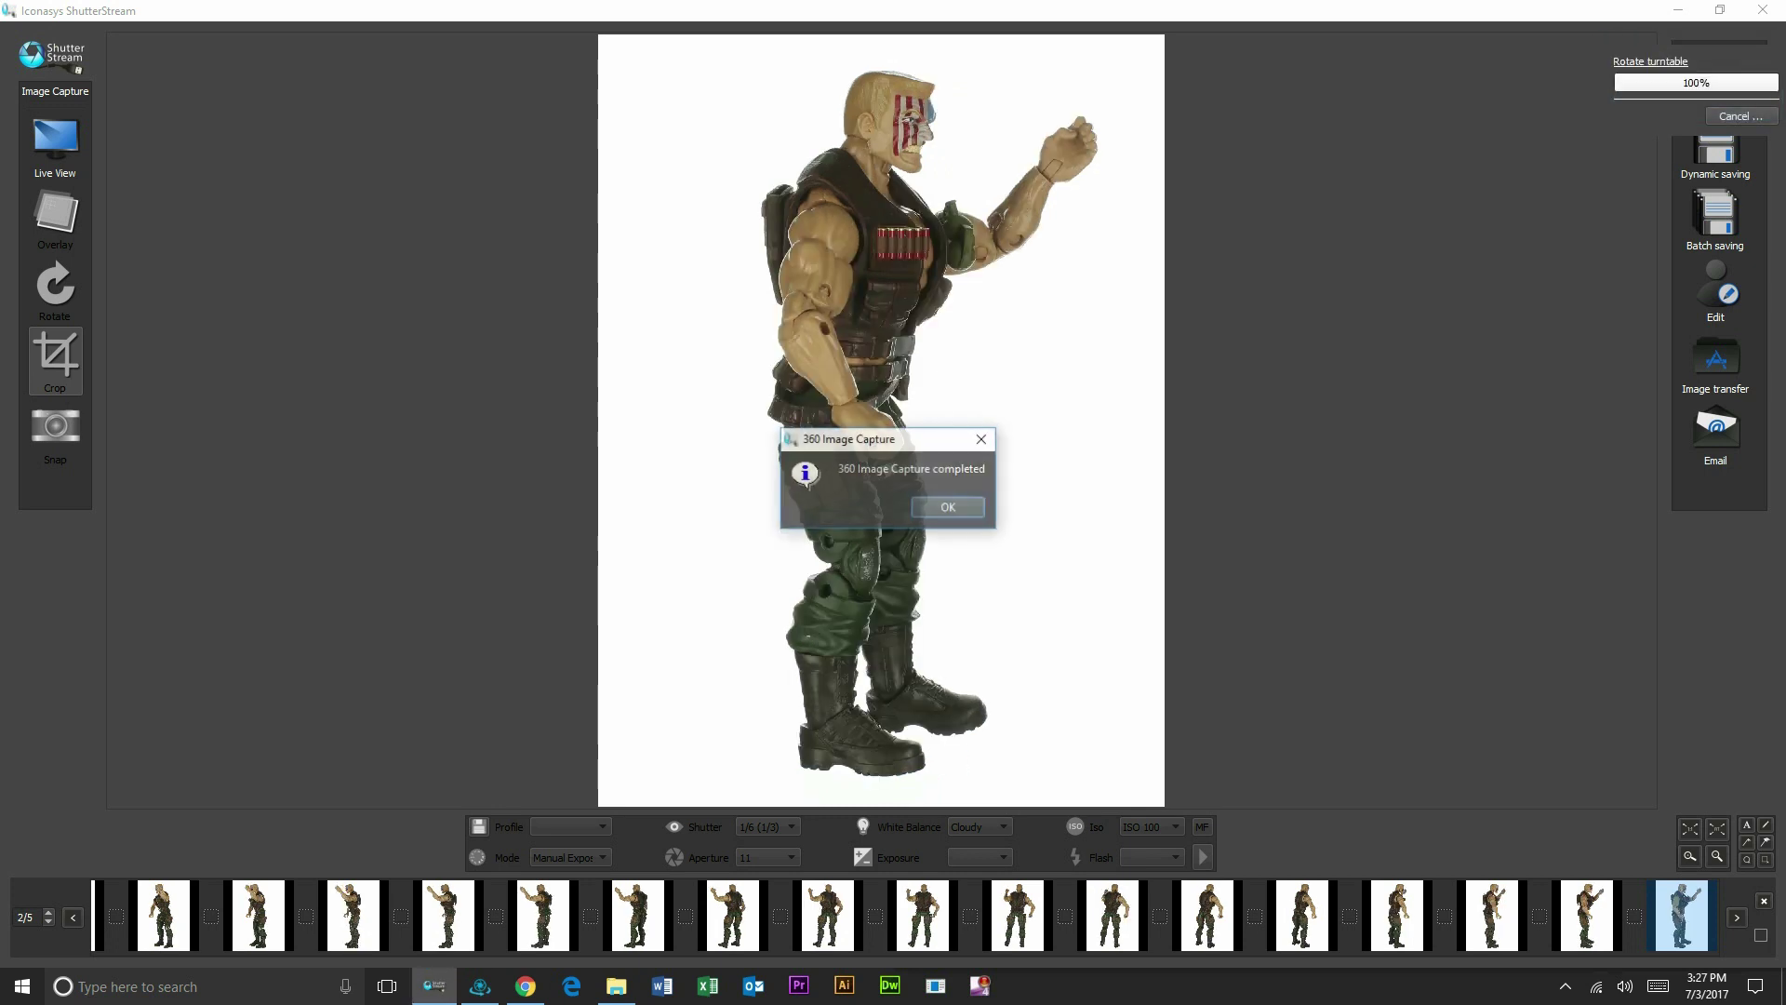
{"action": "key", "text": "Return"}
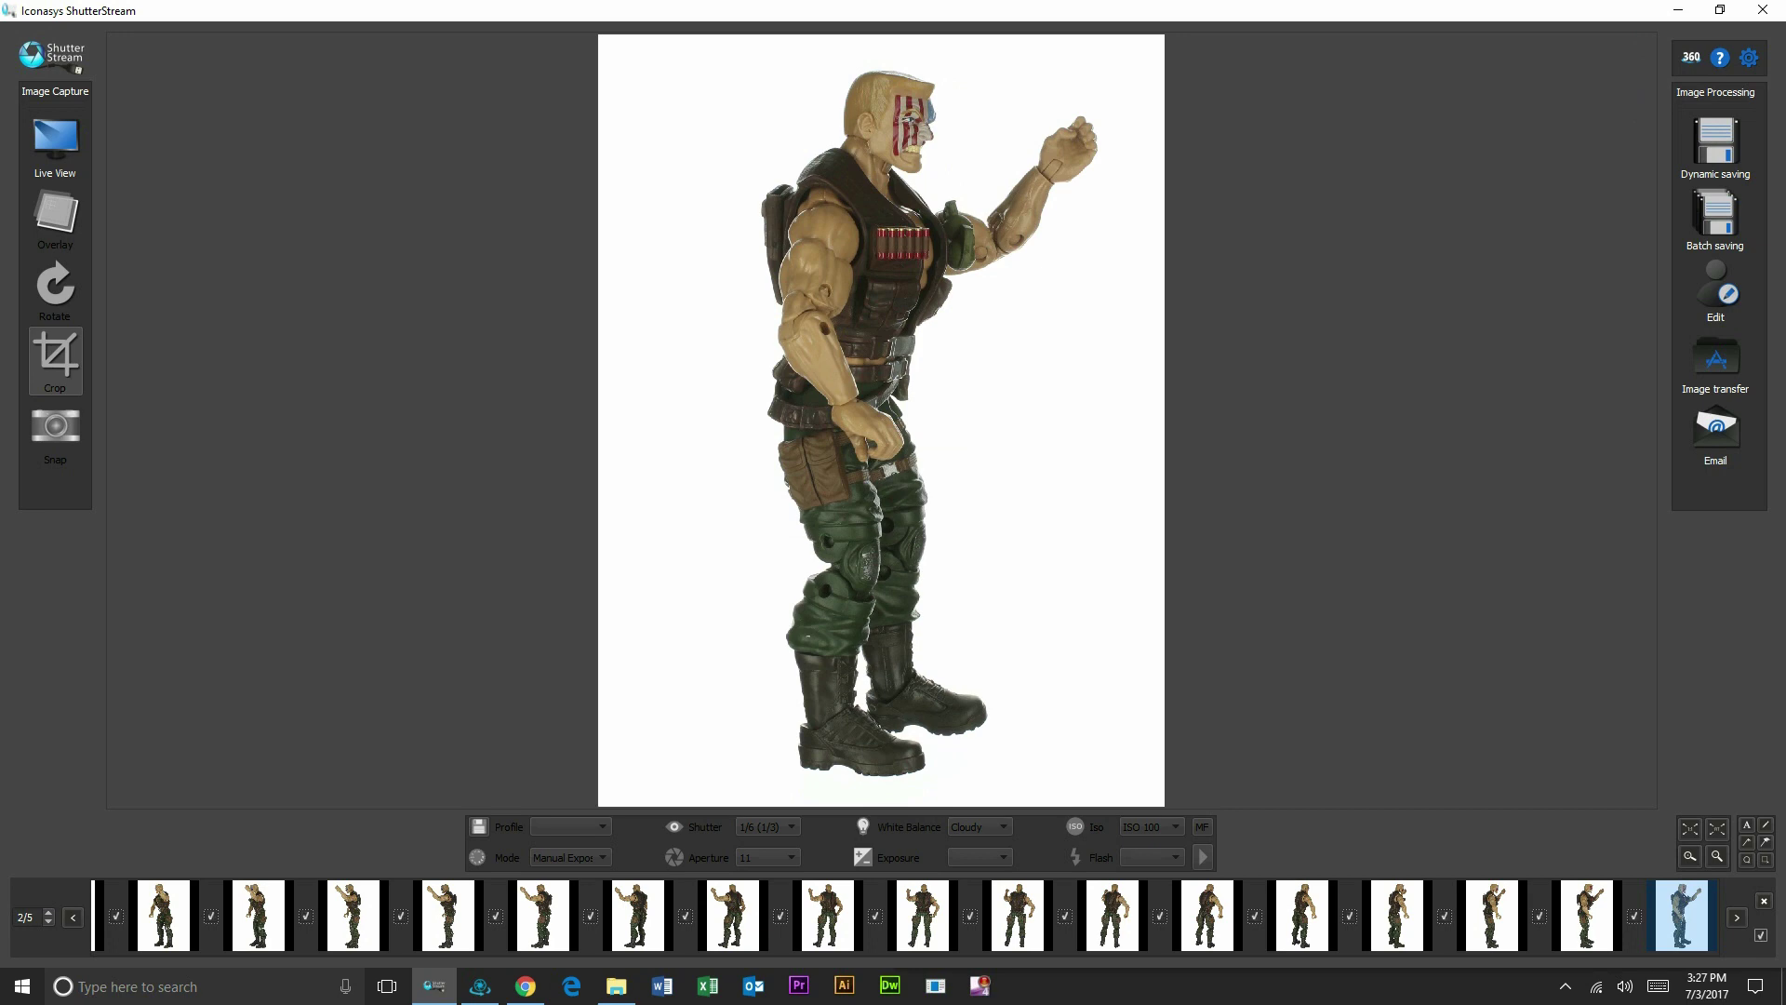
Step: Slightly adjust the levels and sharpness of the captured photo in the image editor and apply the edits to all frames
{"action": "left_click", "coordinate": [1715, 290]}
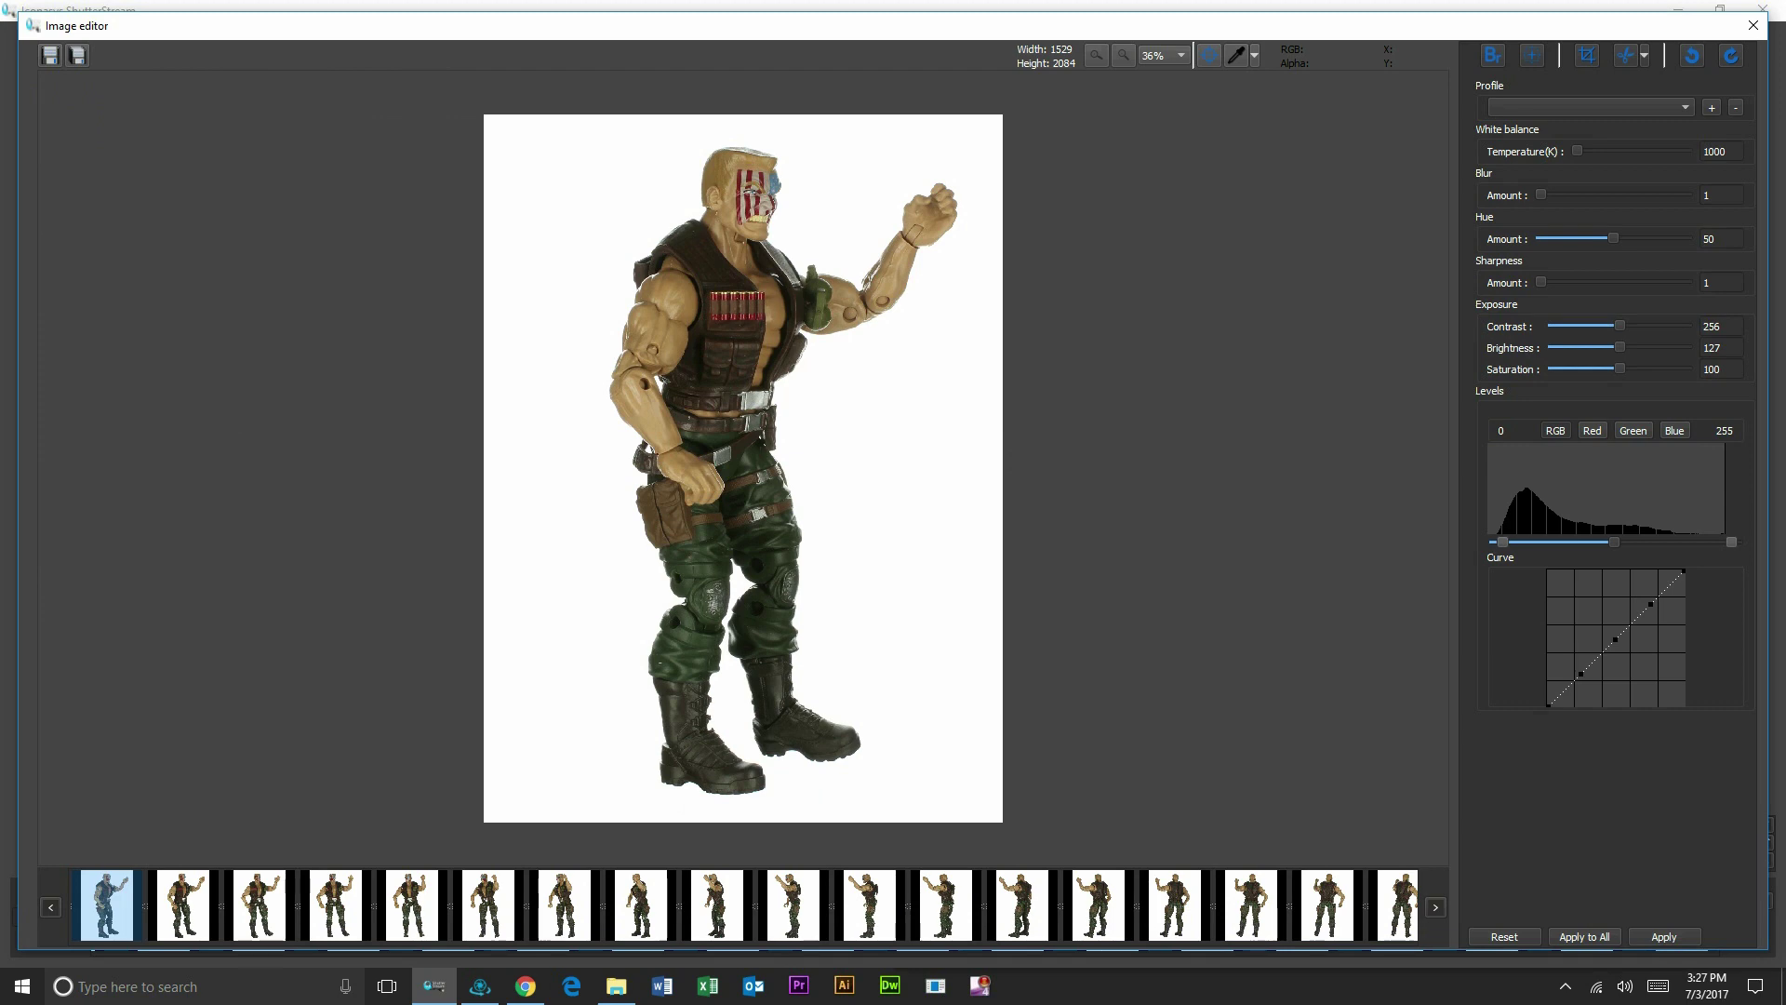
{"action": "left_click_drag", "start_coordinate": [1540, 282], "coordinate": [1547, 282]}
{"action": "left_click", "coordinate": [1584, 937]}
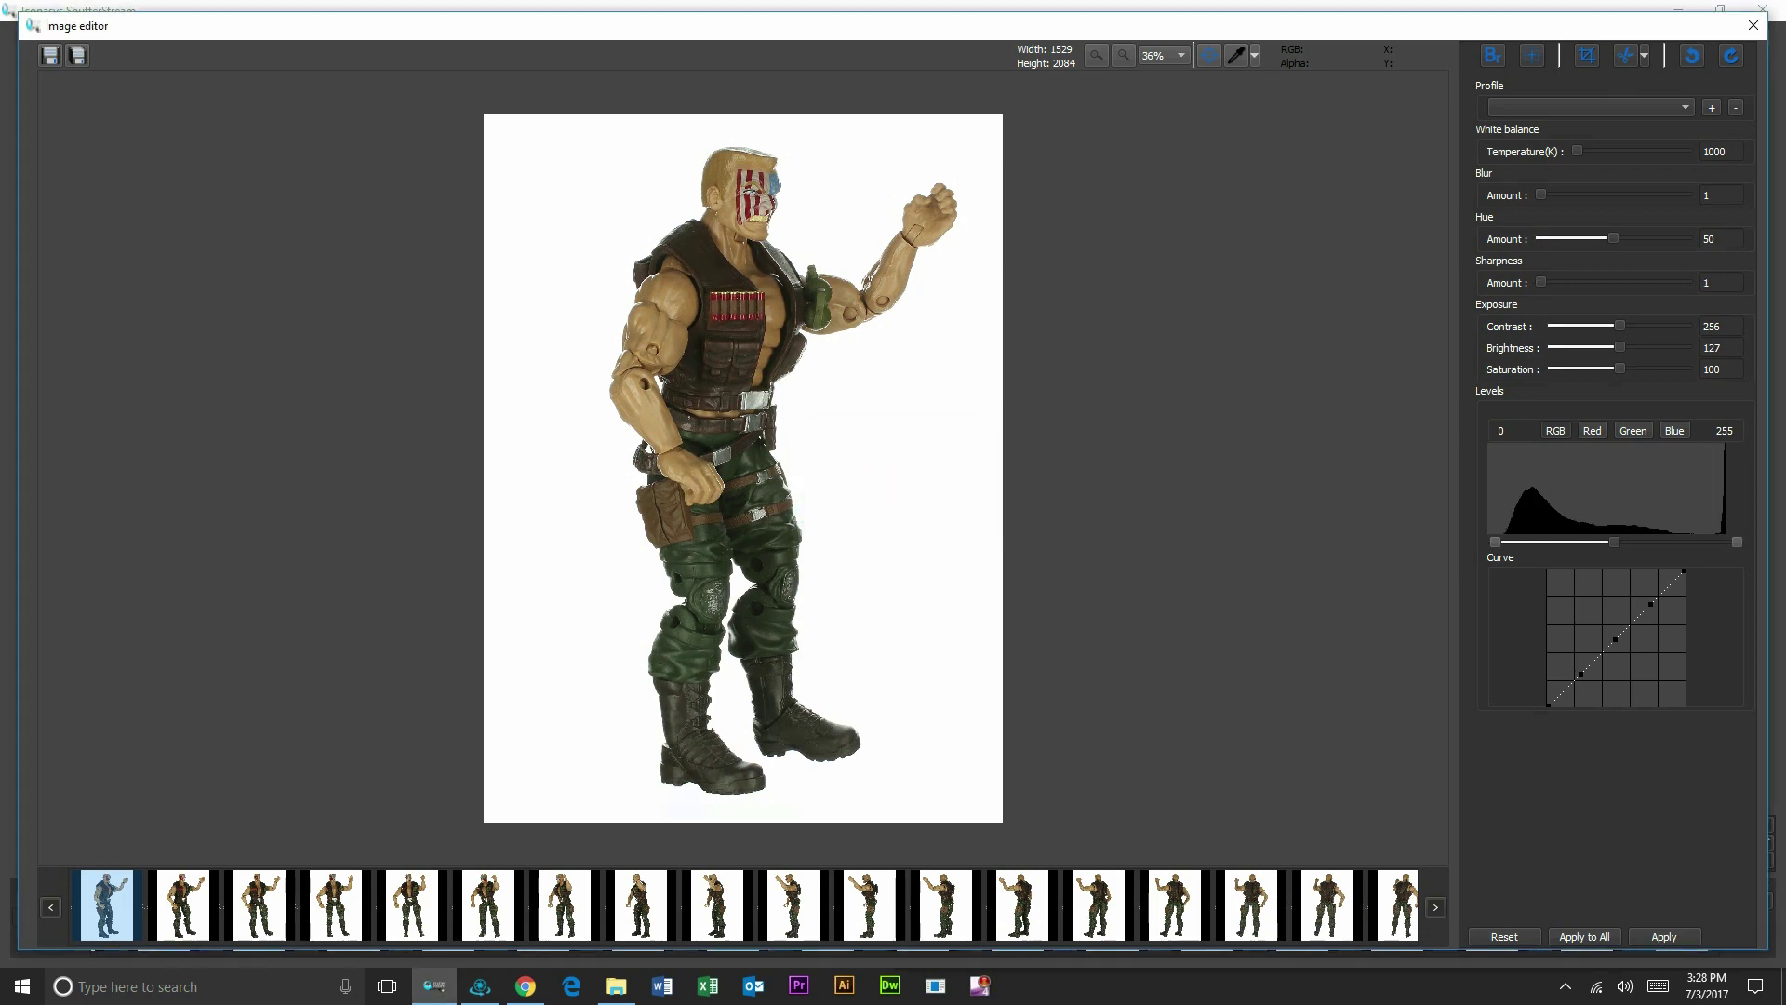
{"action": "key", "text": "Return"}
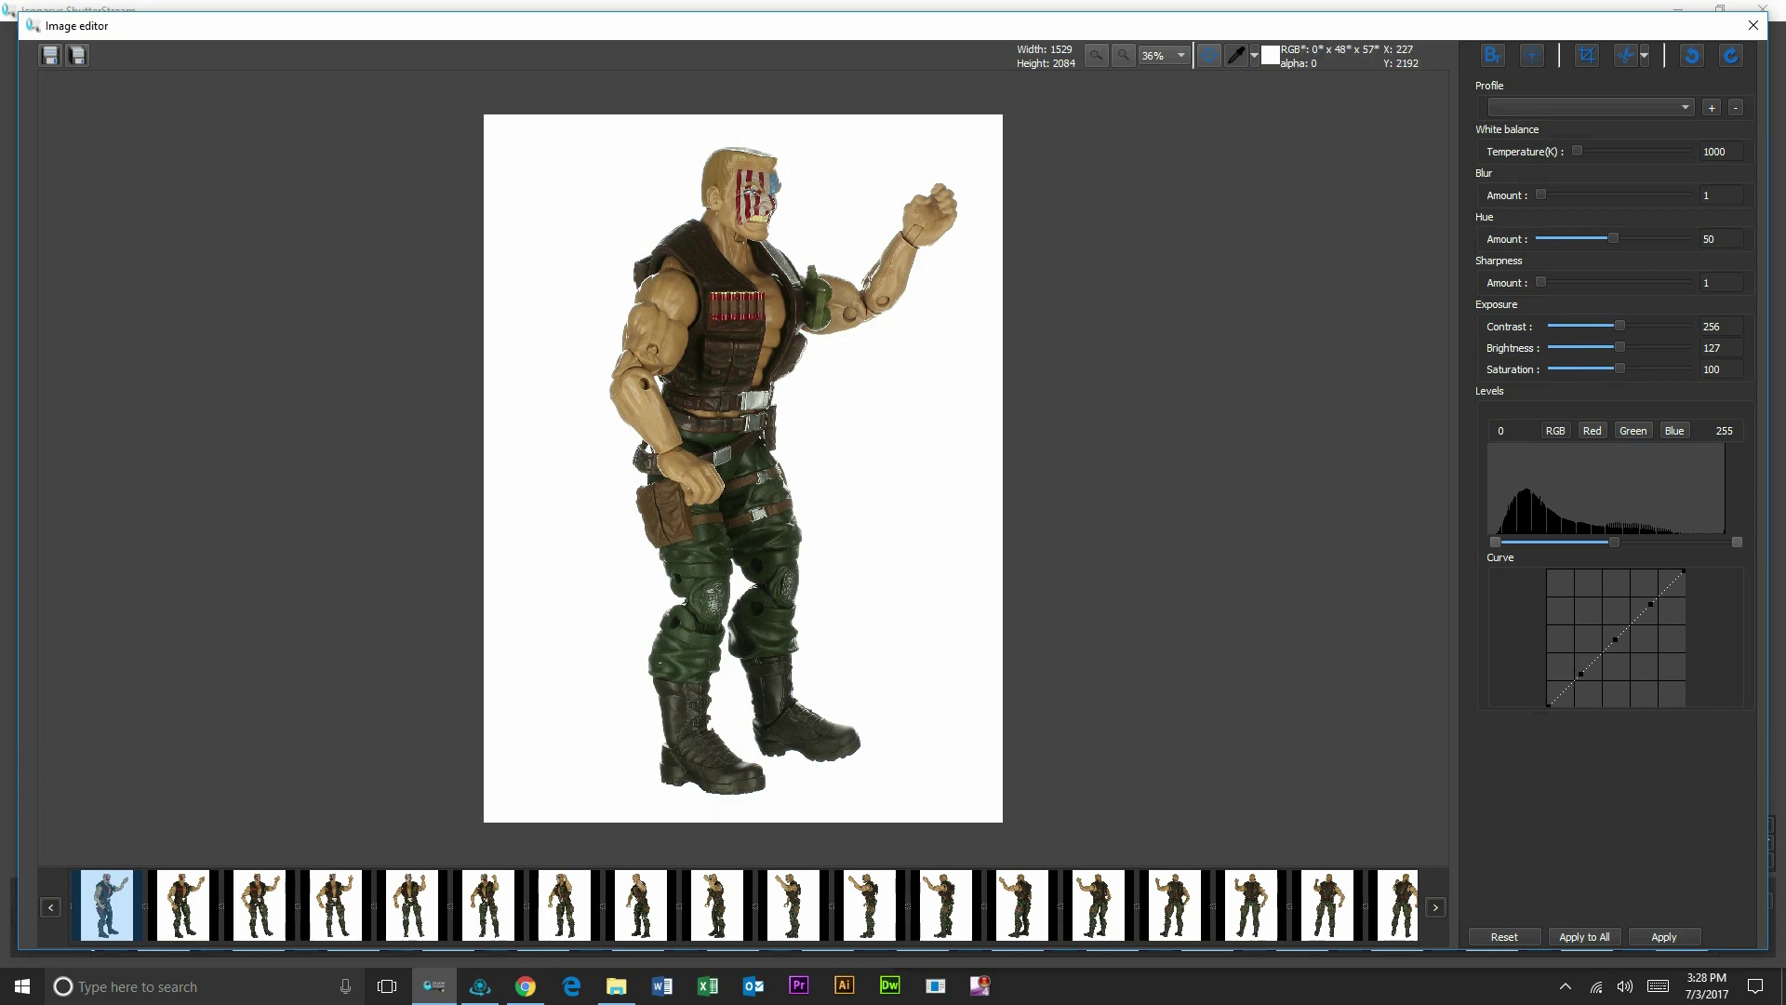
Step: Set up background removal on the seventh frame using a solid background color of white (#ffffff)
{"action": "left_click", "coordinate": [565, 905]}
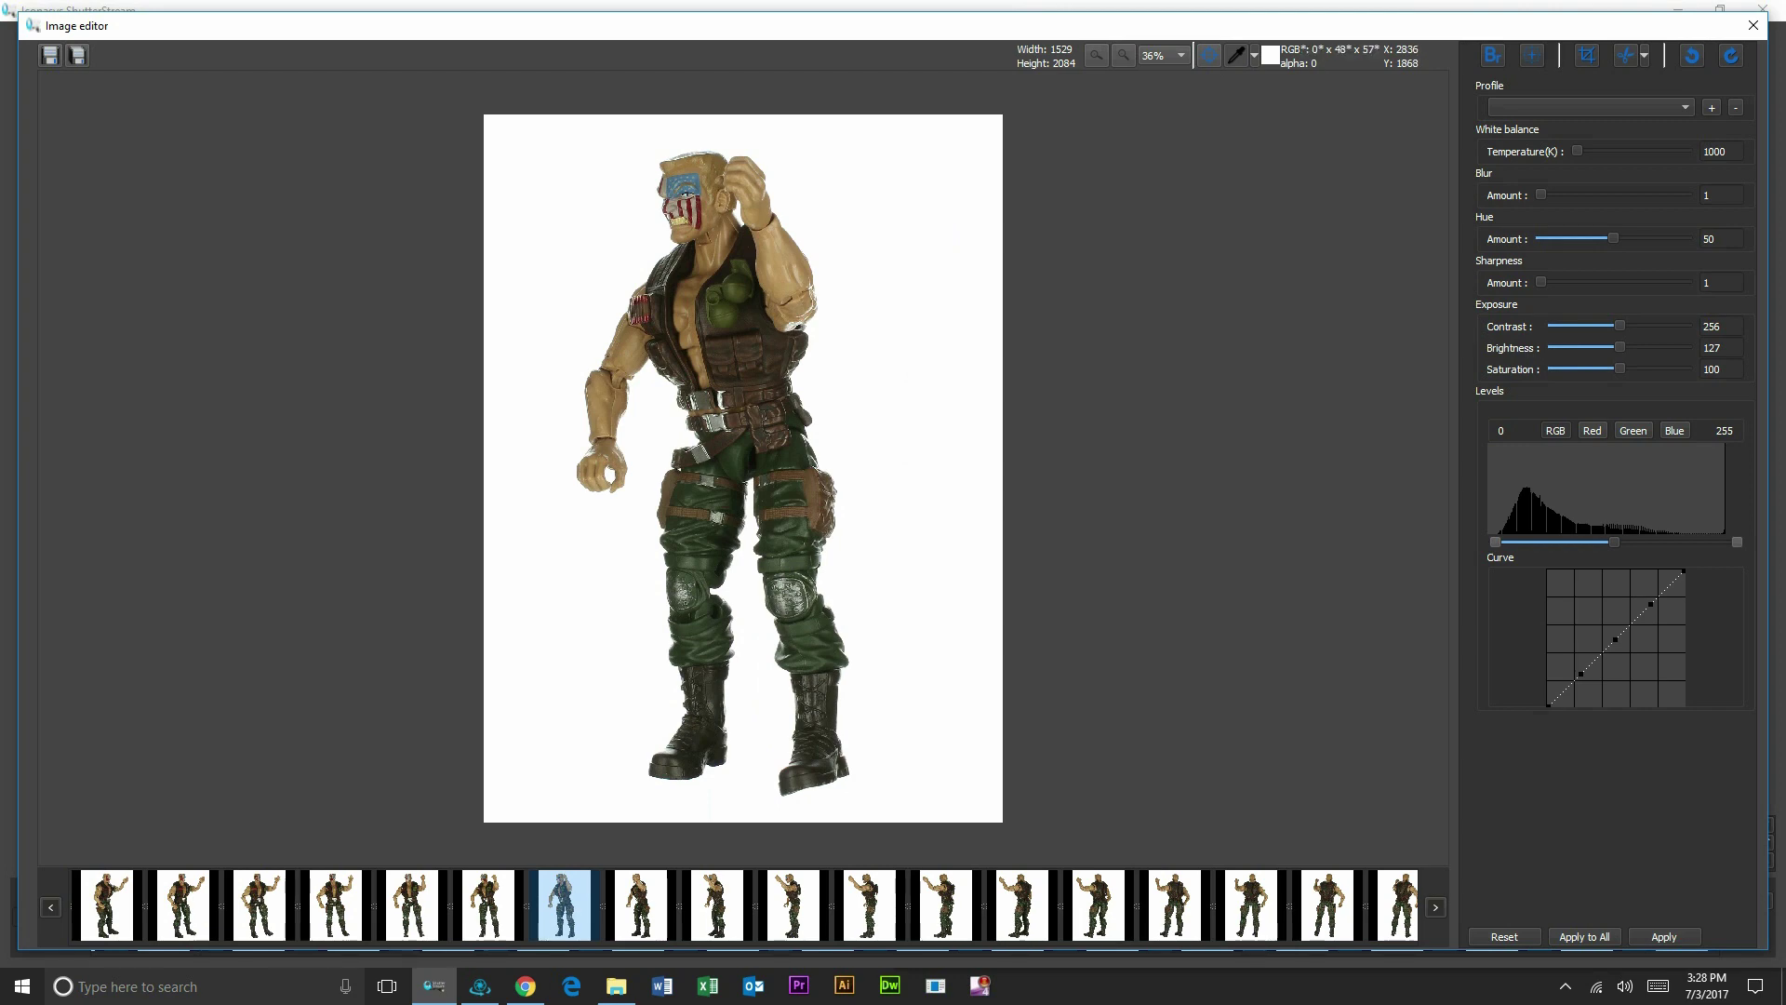
{"action": "left_click", "coordinate": [1492, 55]}
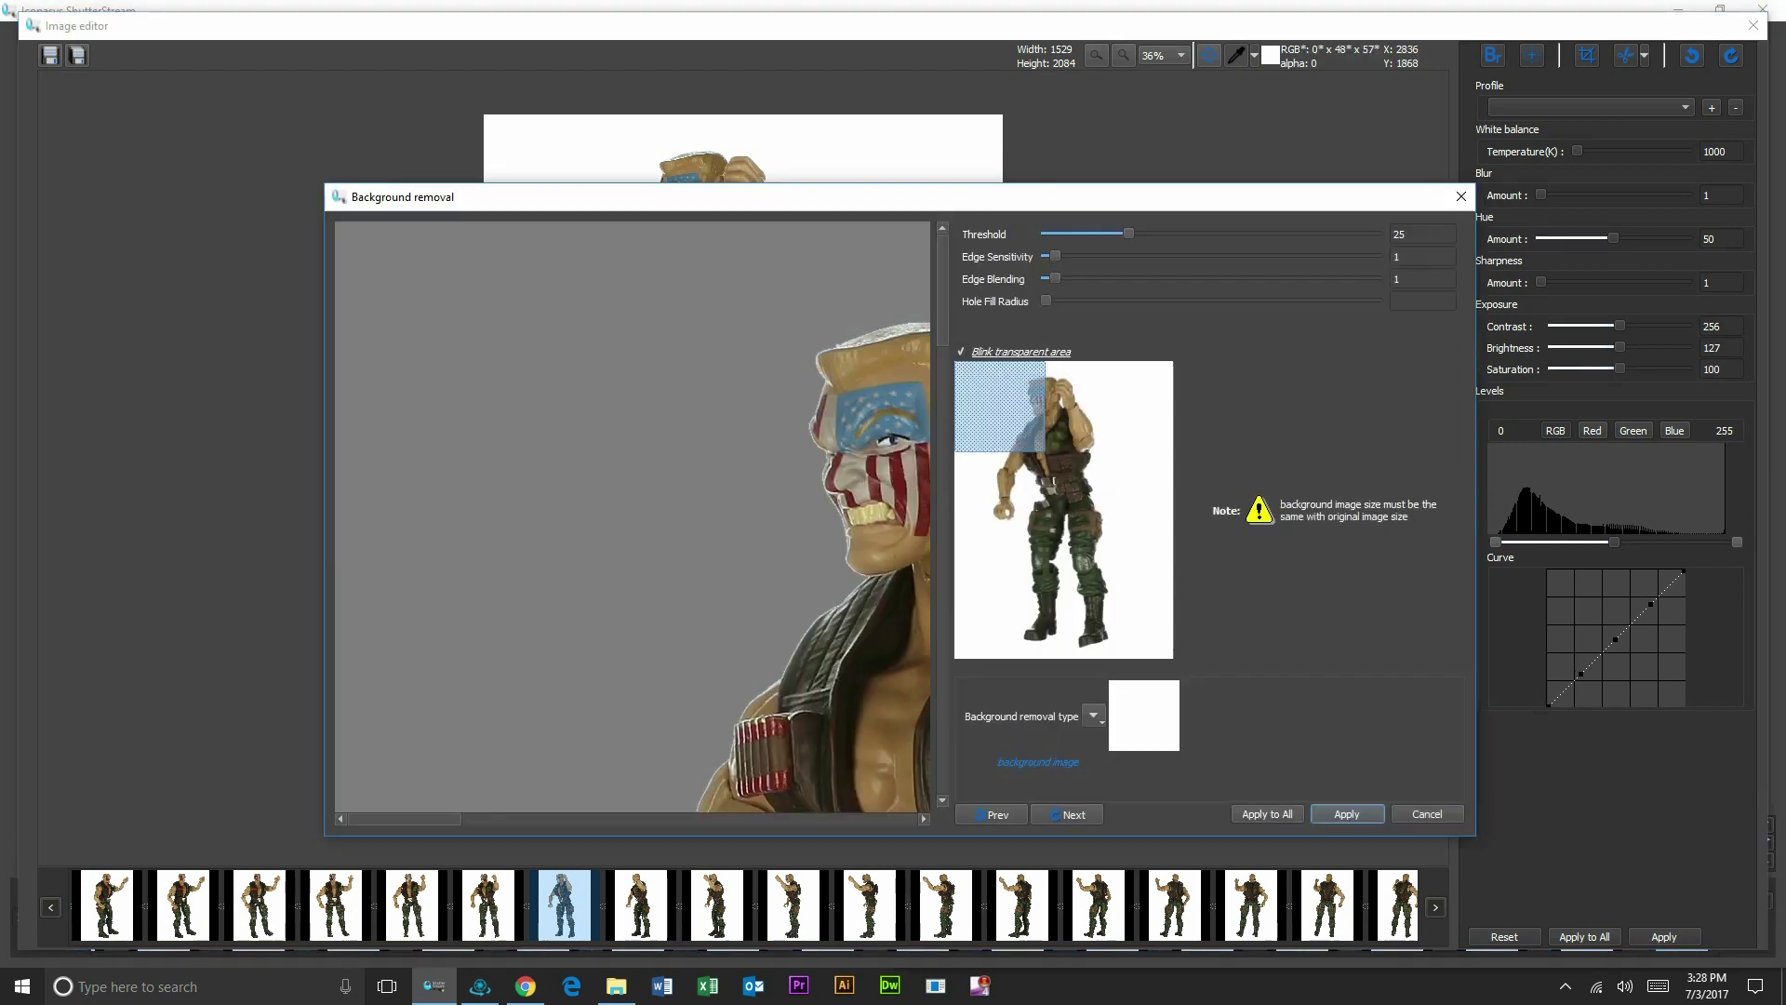
{"action": "left_click", "coordinate": [1094, 715]}
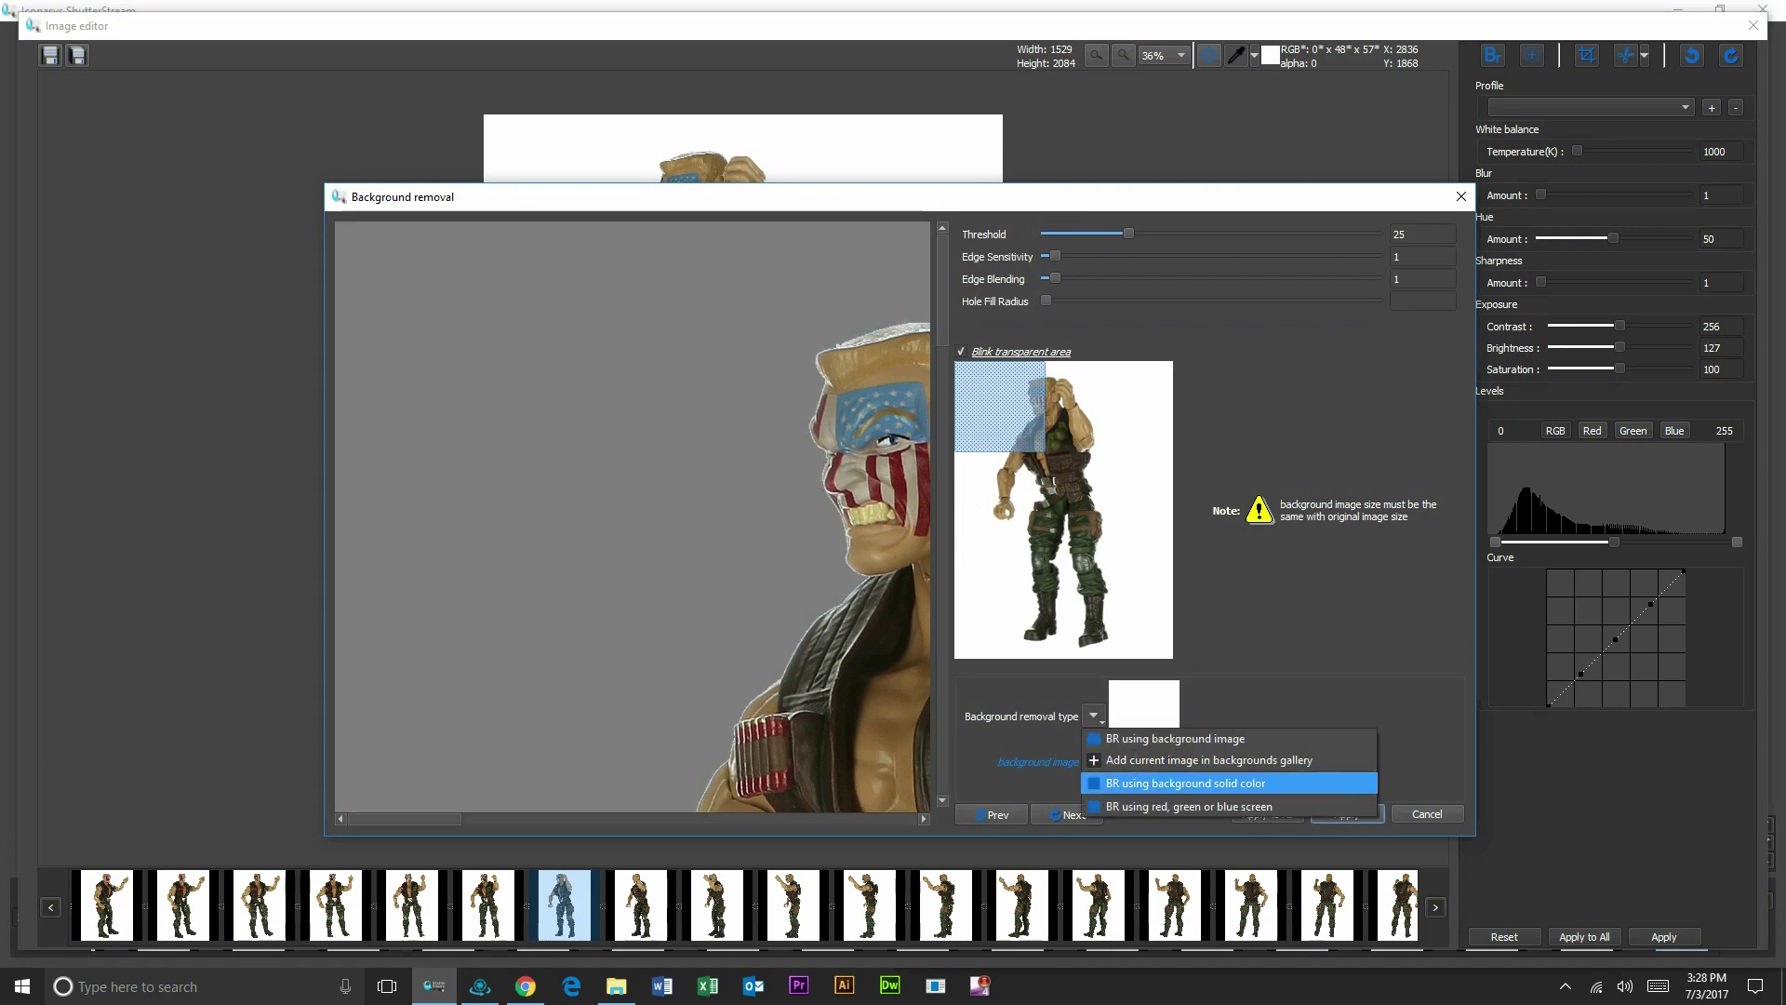
{"action": "left_click", "coordinate": [1185, 783]}
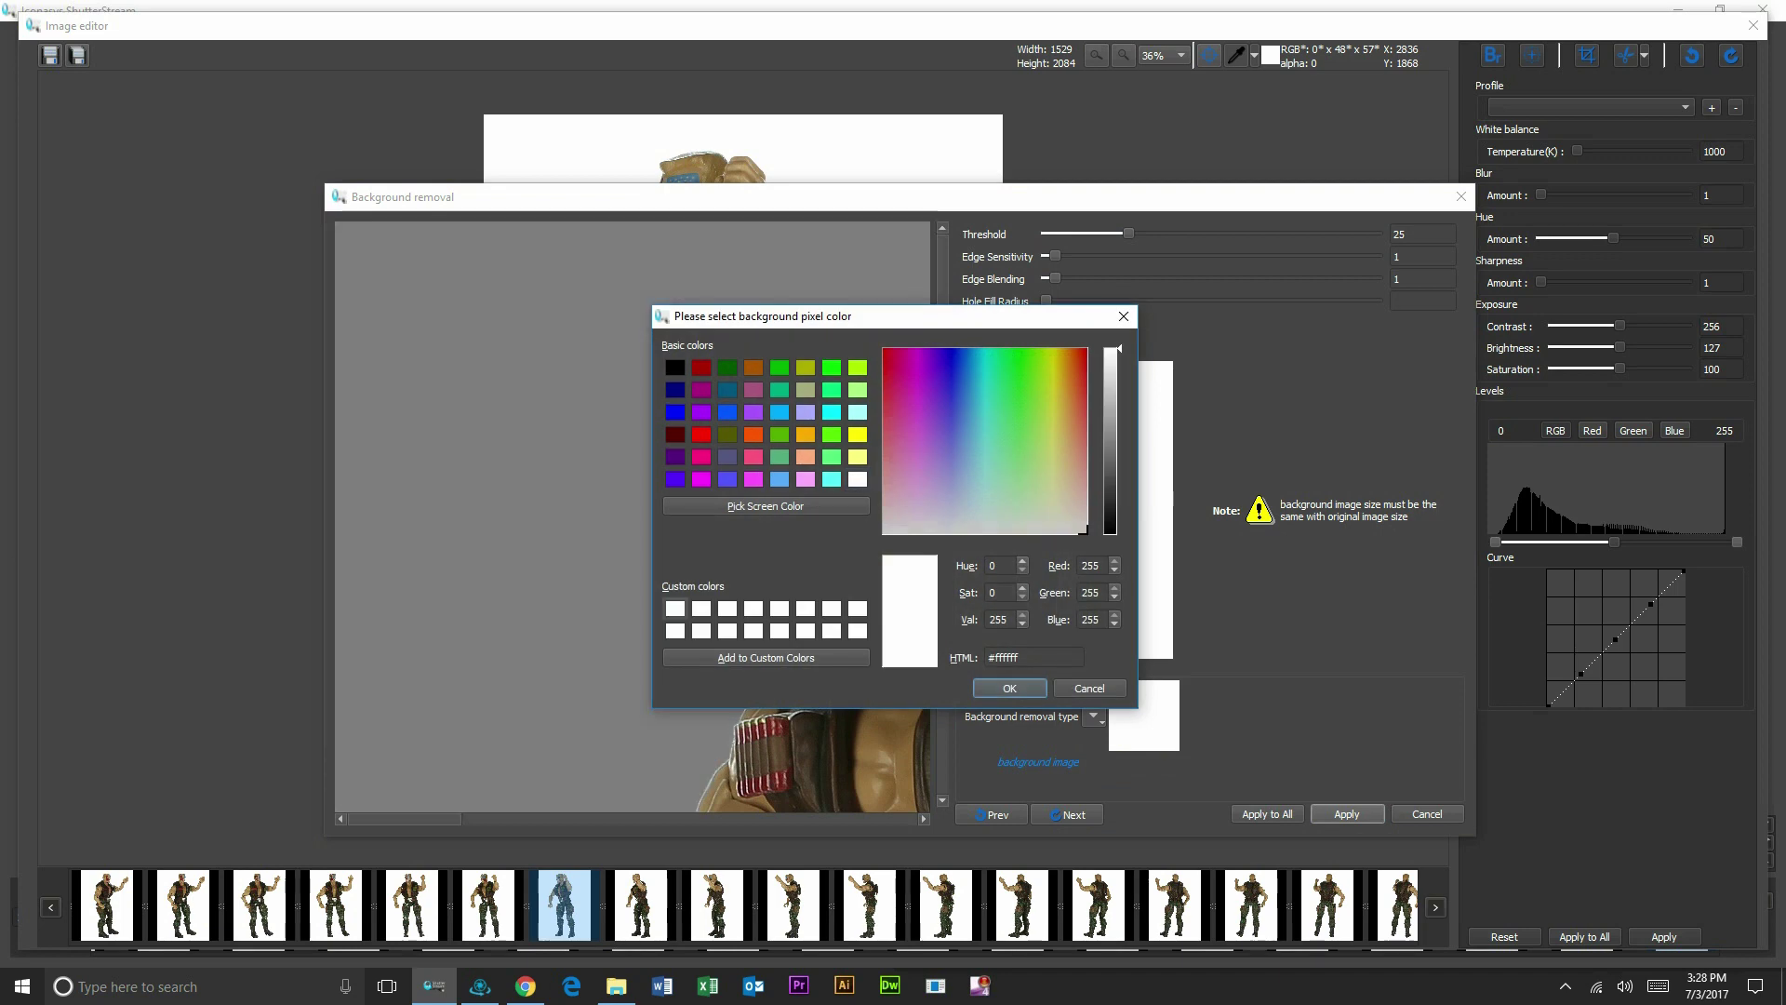
{"action": "key", "text": "Return"}
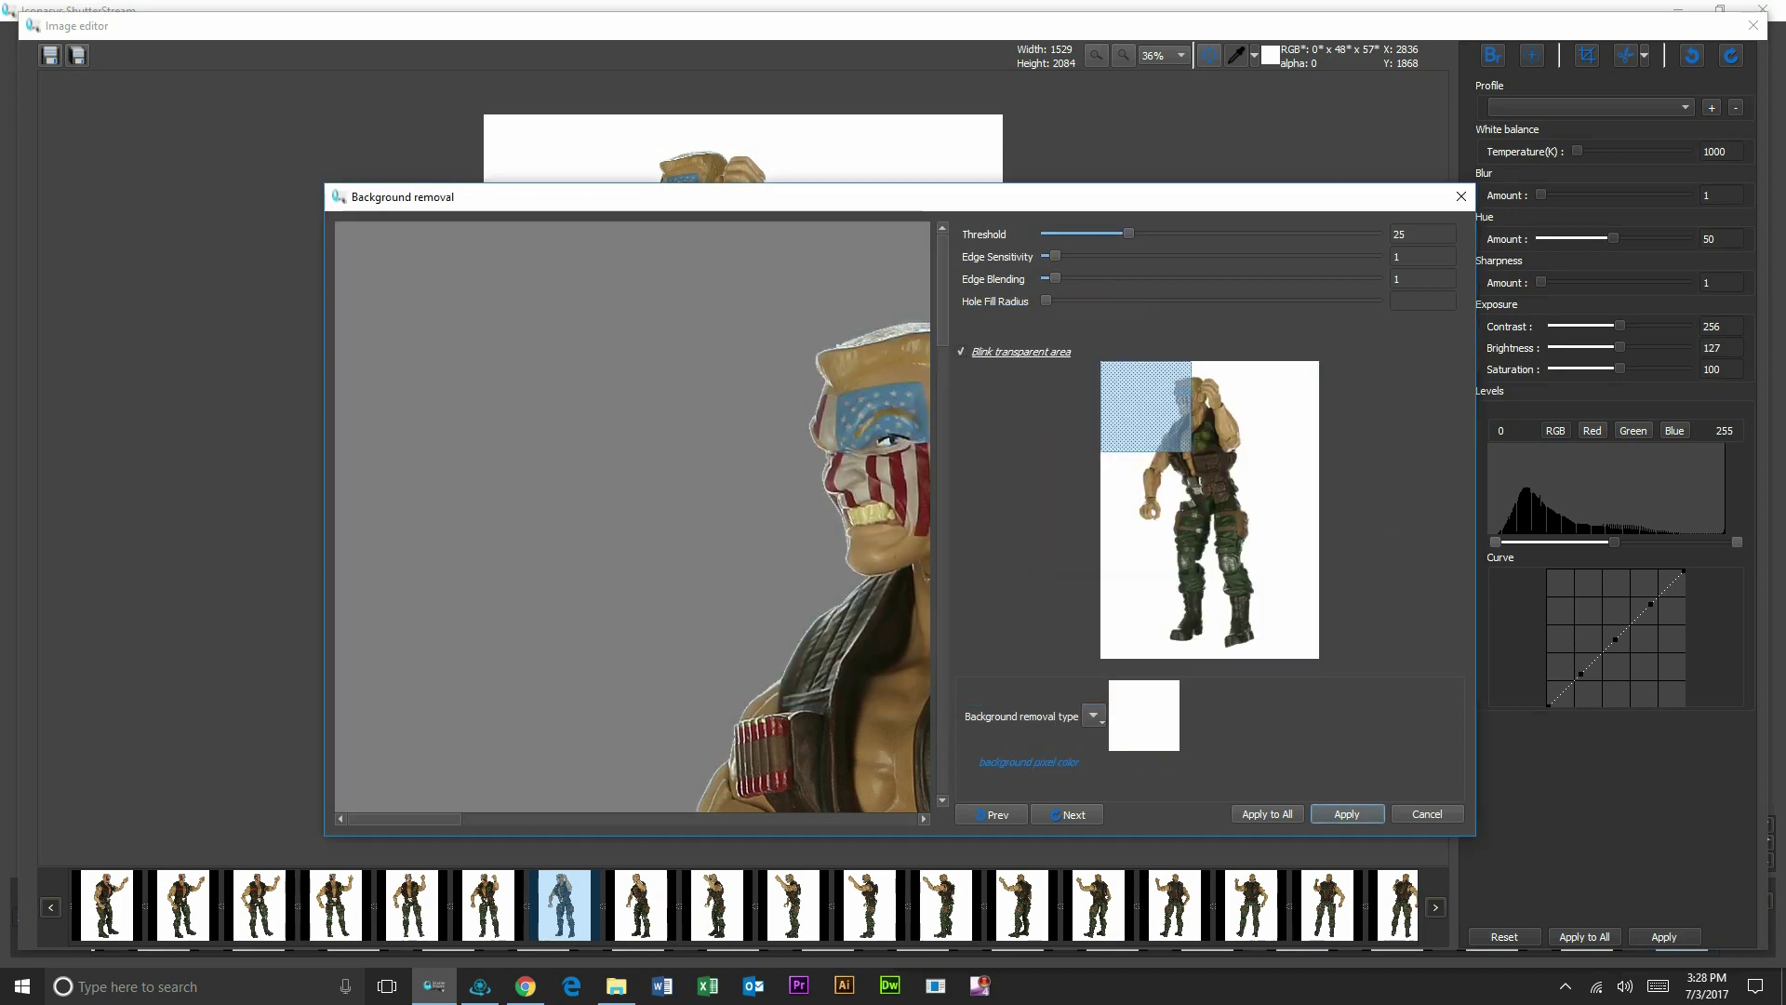
Step: Lower the background removal threshold to 14, check the figure's edges, and apply the removal to all frames
{"action": "left_click_drag", "start_coordinate": [943, 290], "coordinate": [943, 419]}
{"action": "scroll", "coordinate": [633, 517], "scroll_direction": "down", "scroll_amount": 3}
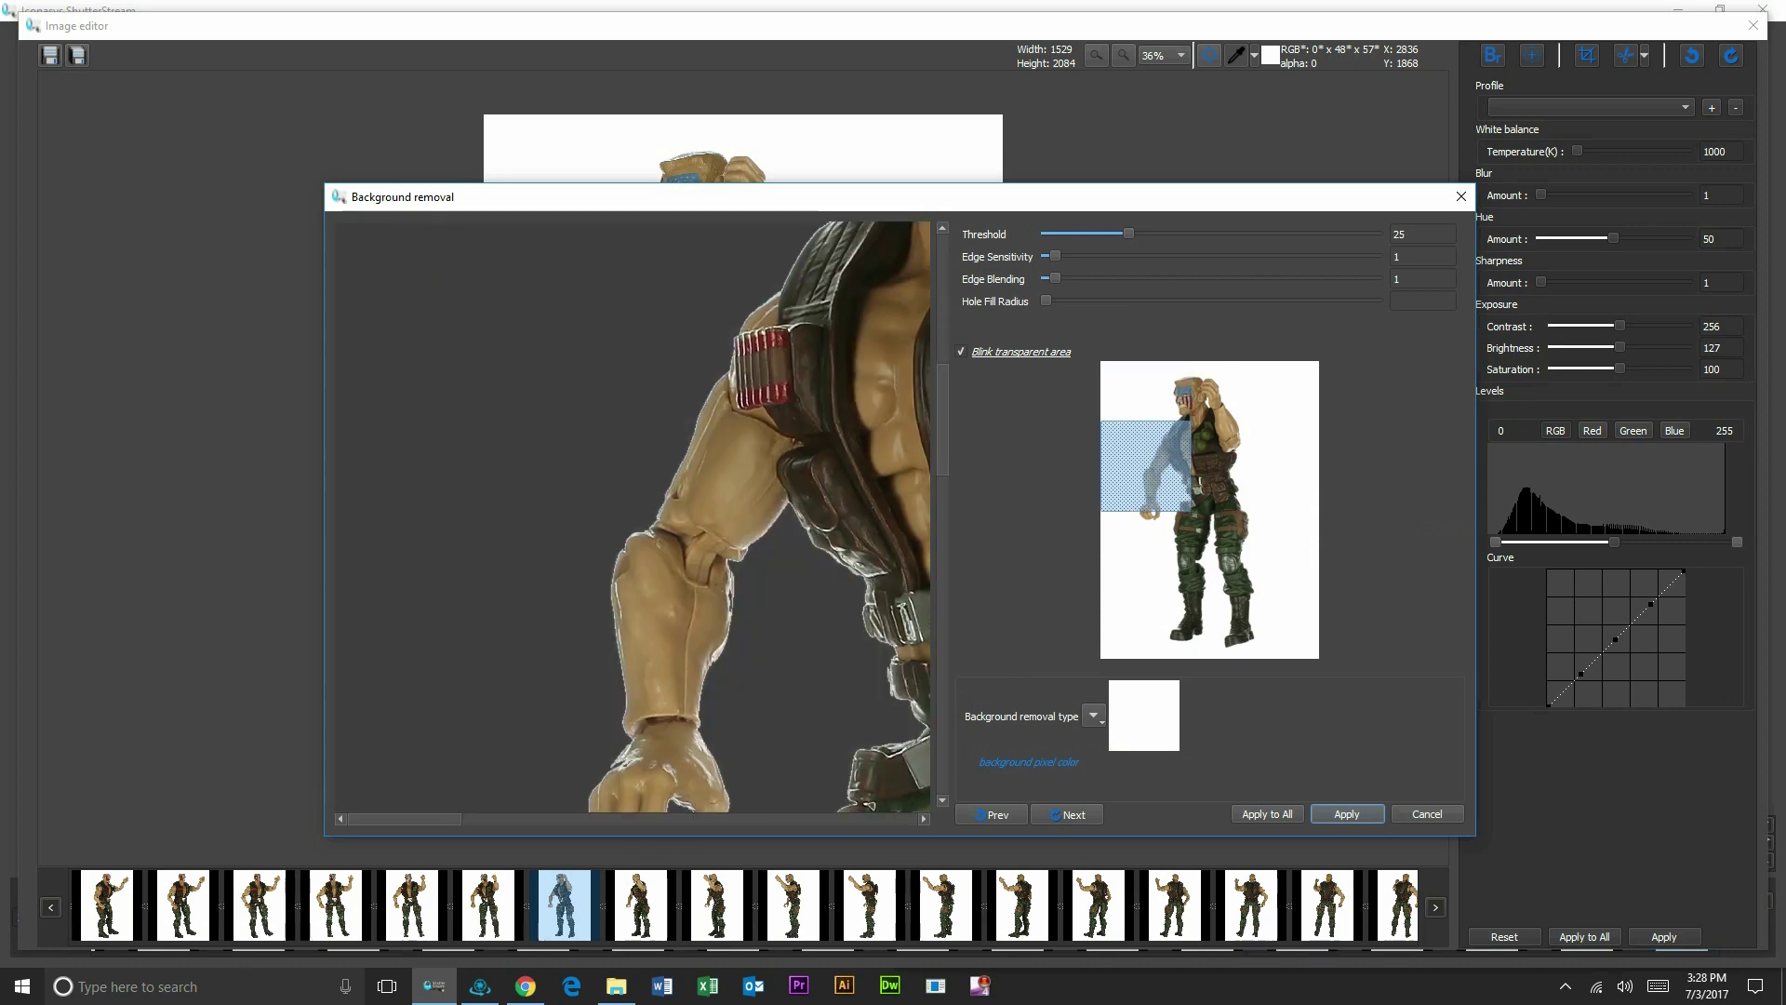
{"action": "left_click_drag", "start_coordinate": [1128, 233], "coordinate": [1092, 233]}
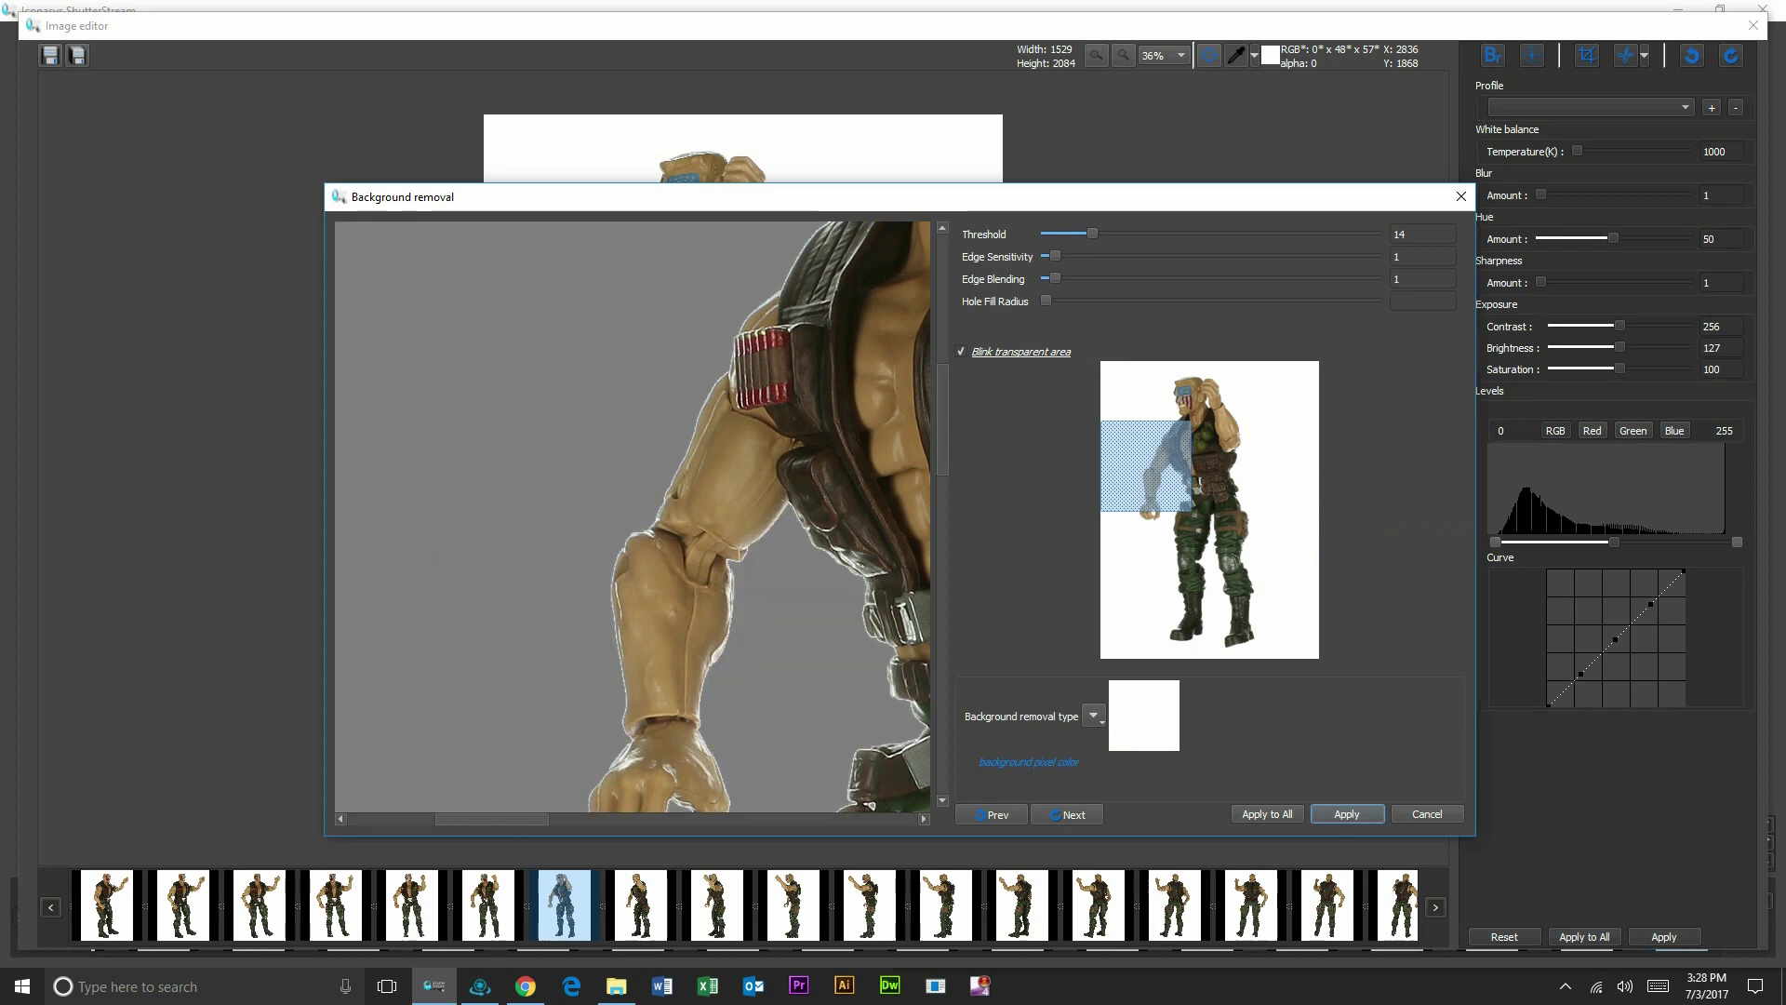
{"action": "left_click_drag", "start_coordinate": [405, 820], "coordinate": [596, 820]}
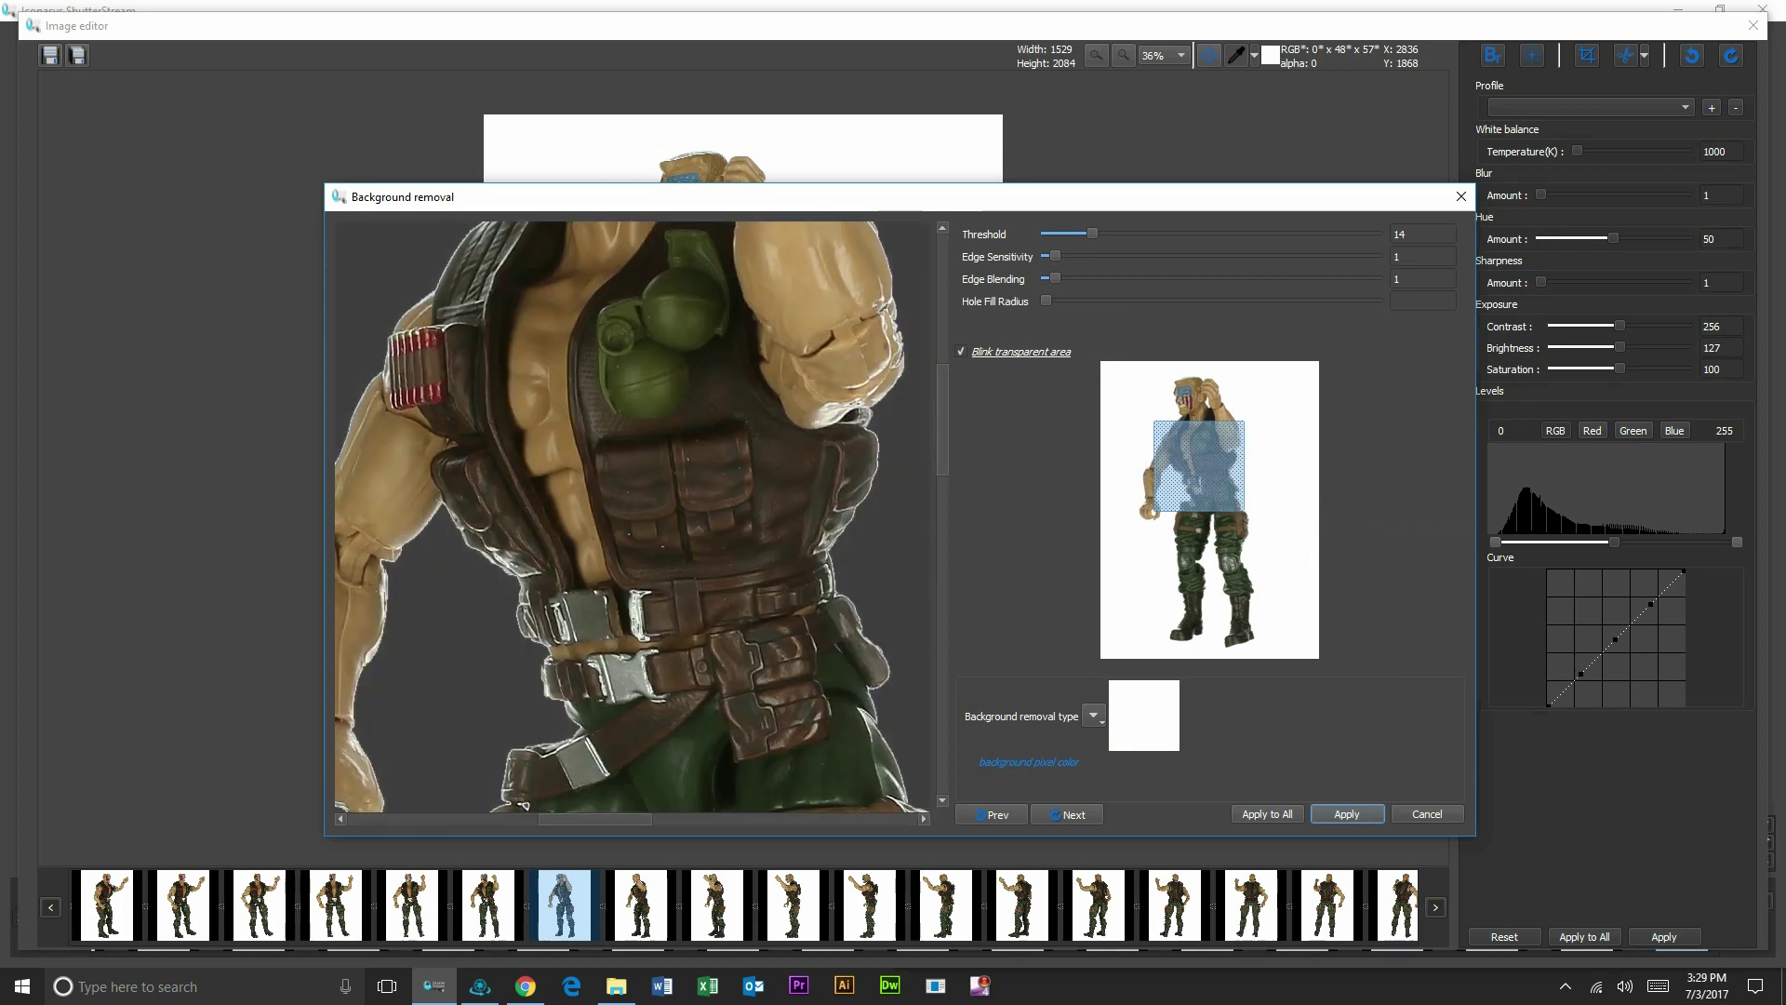
{"action": "scroll", "coordinate": [633, 516], "scroll_direction": "down", "scroll_amount": 3}
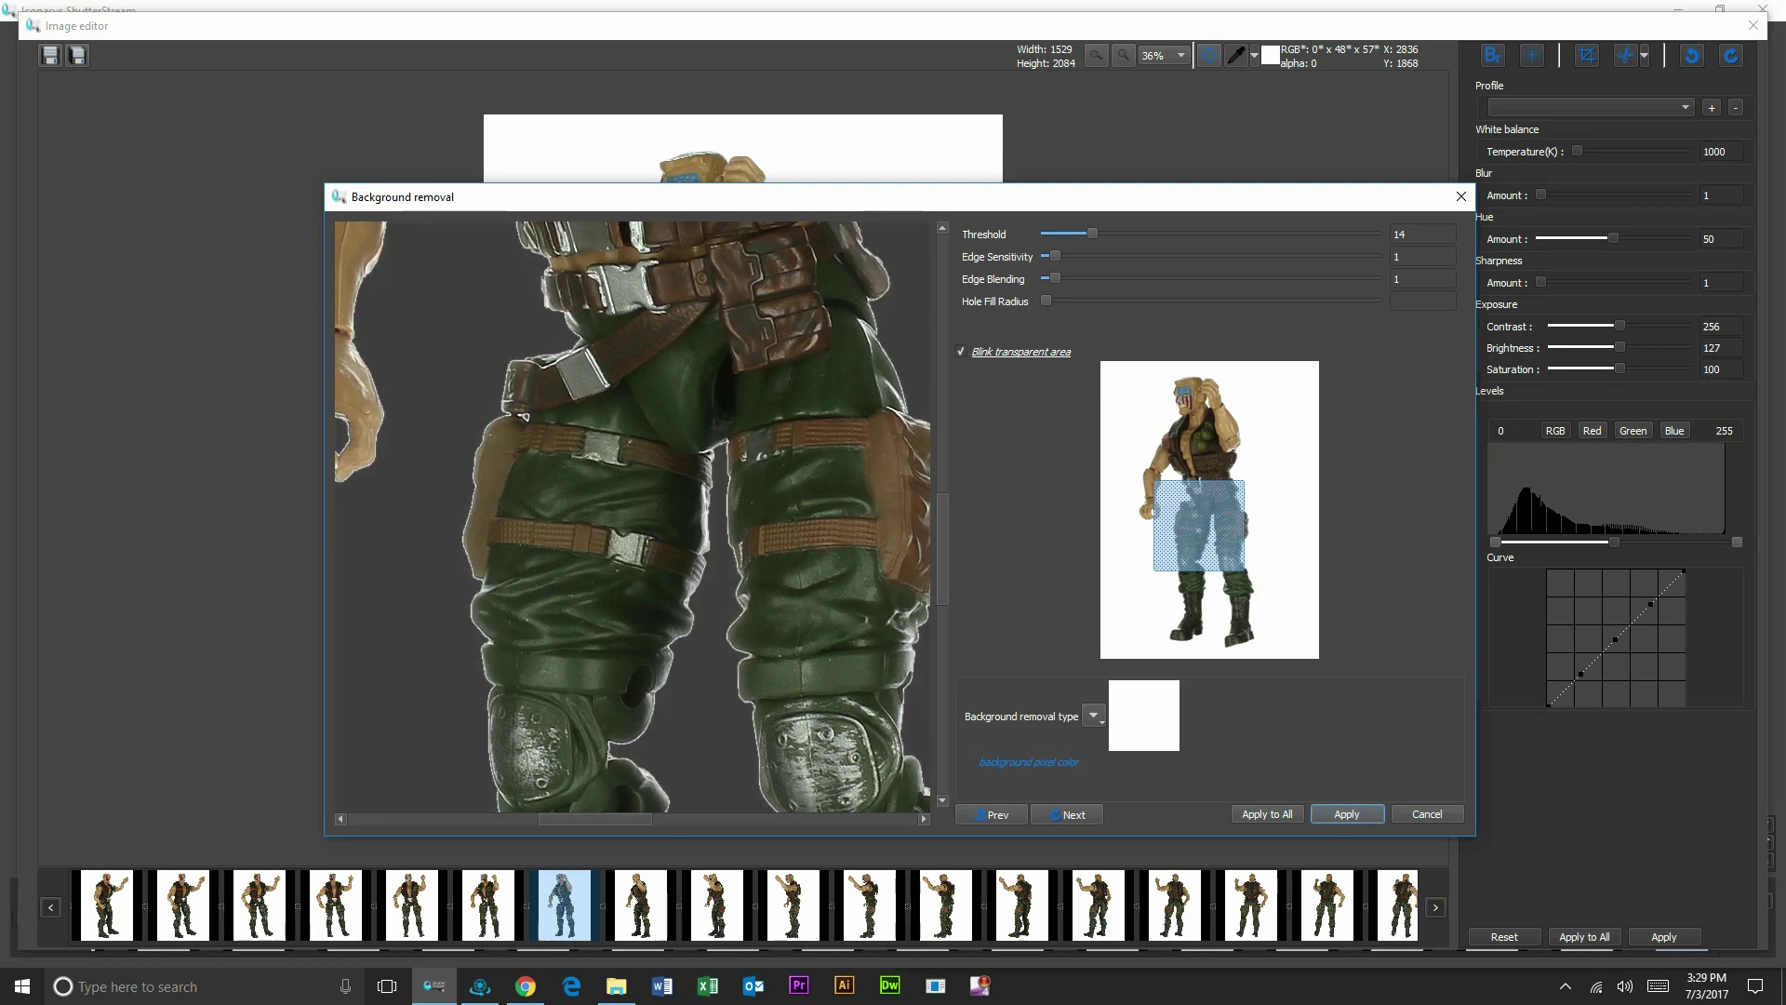
{"action": "left_click", "coordinate": [1267, 814]}
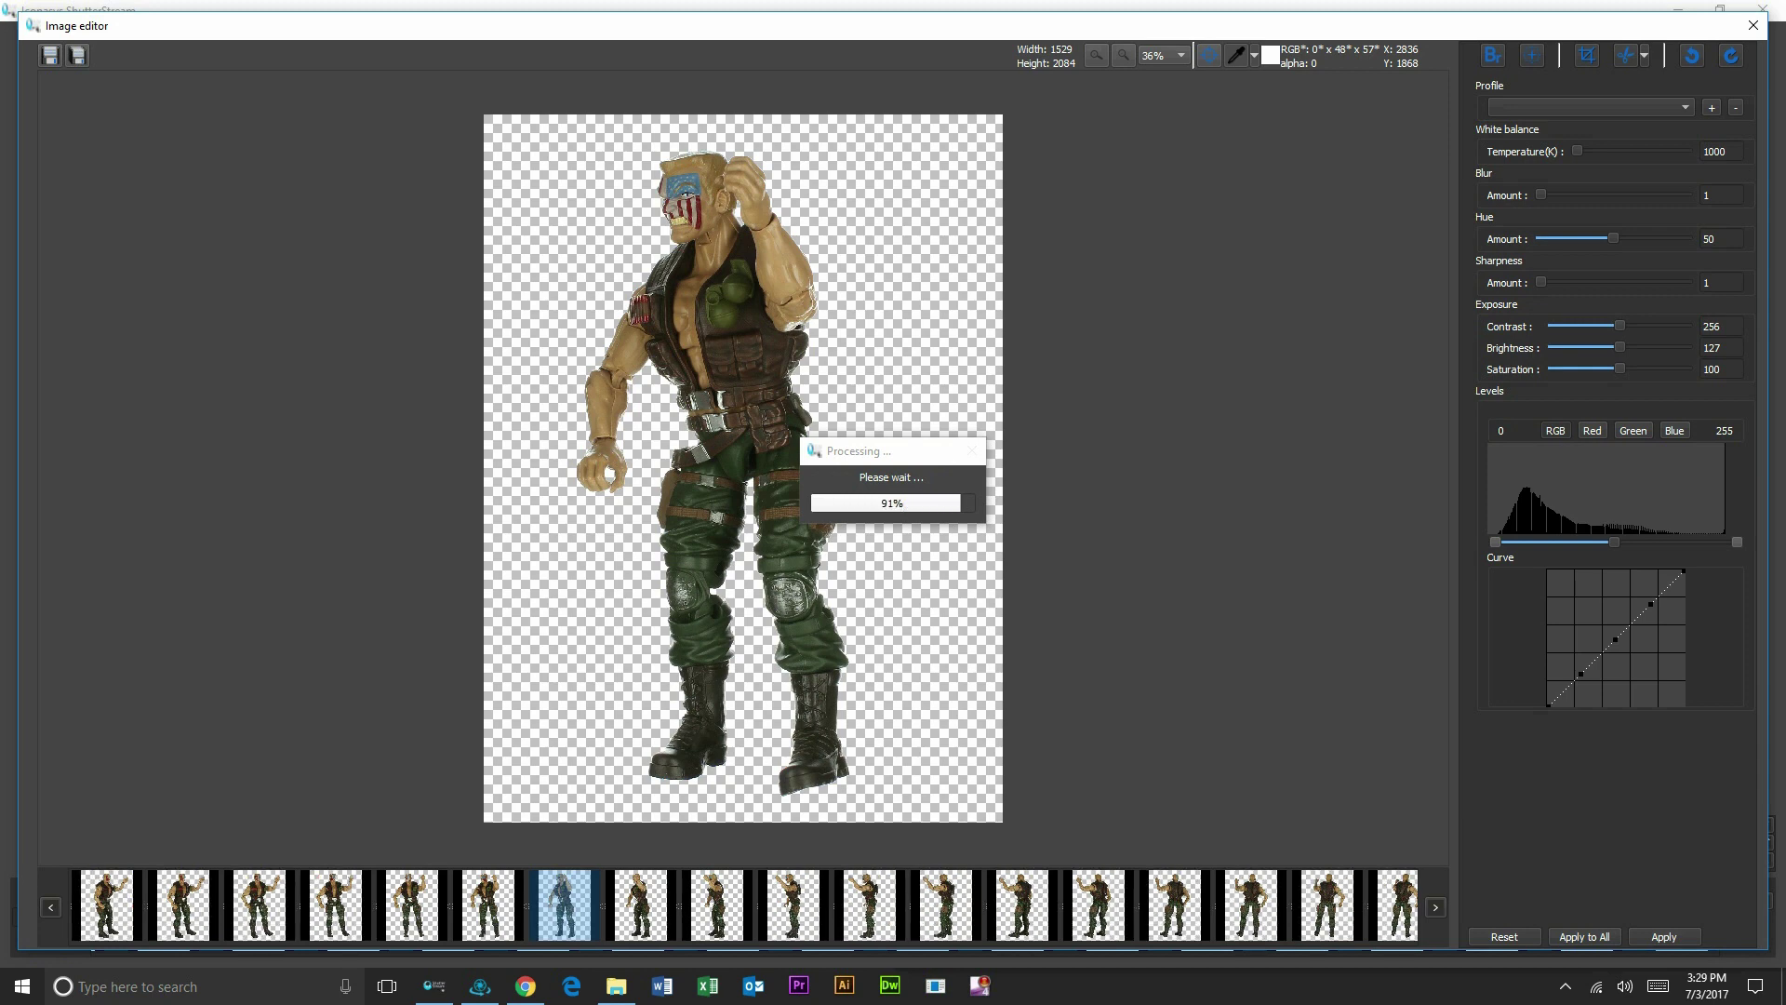
{"action": "key", "text": "Return"}
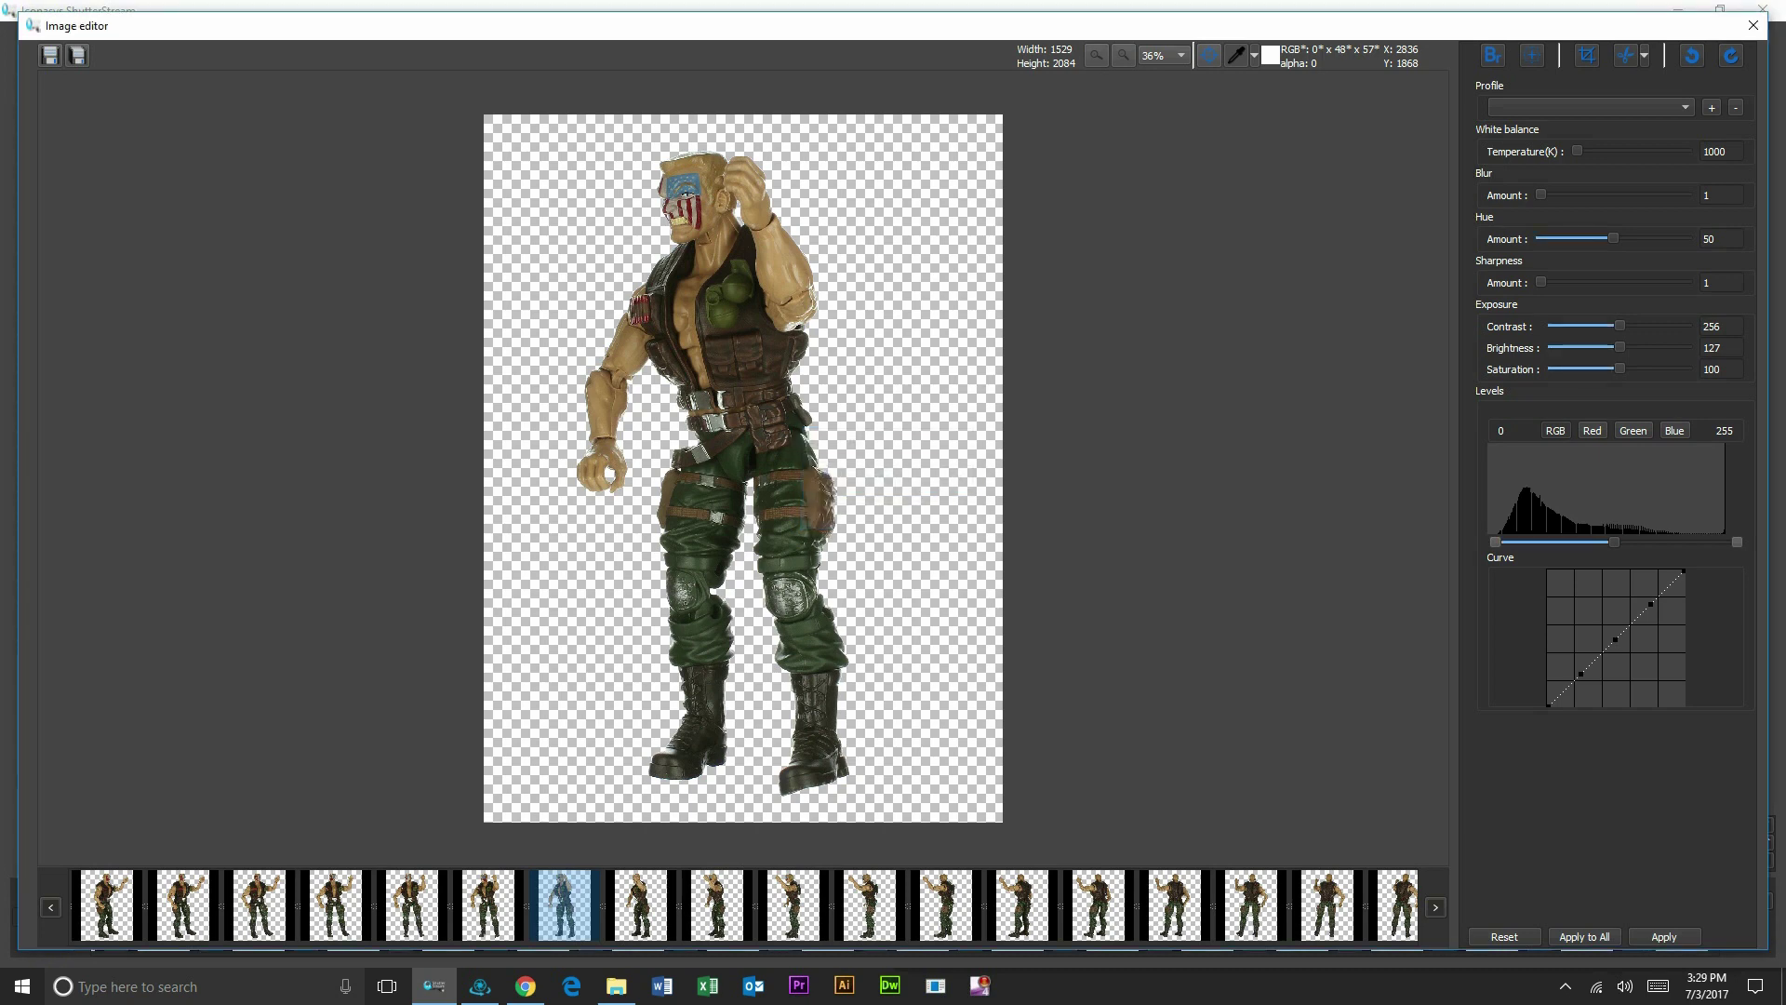
Step: Review the background removal on several frames from different sides of the figure
{"action": "left_click", "coordinate": [870, 905]}
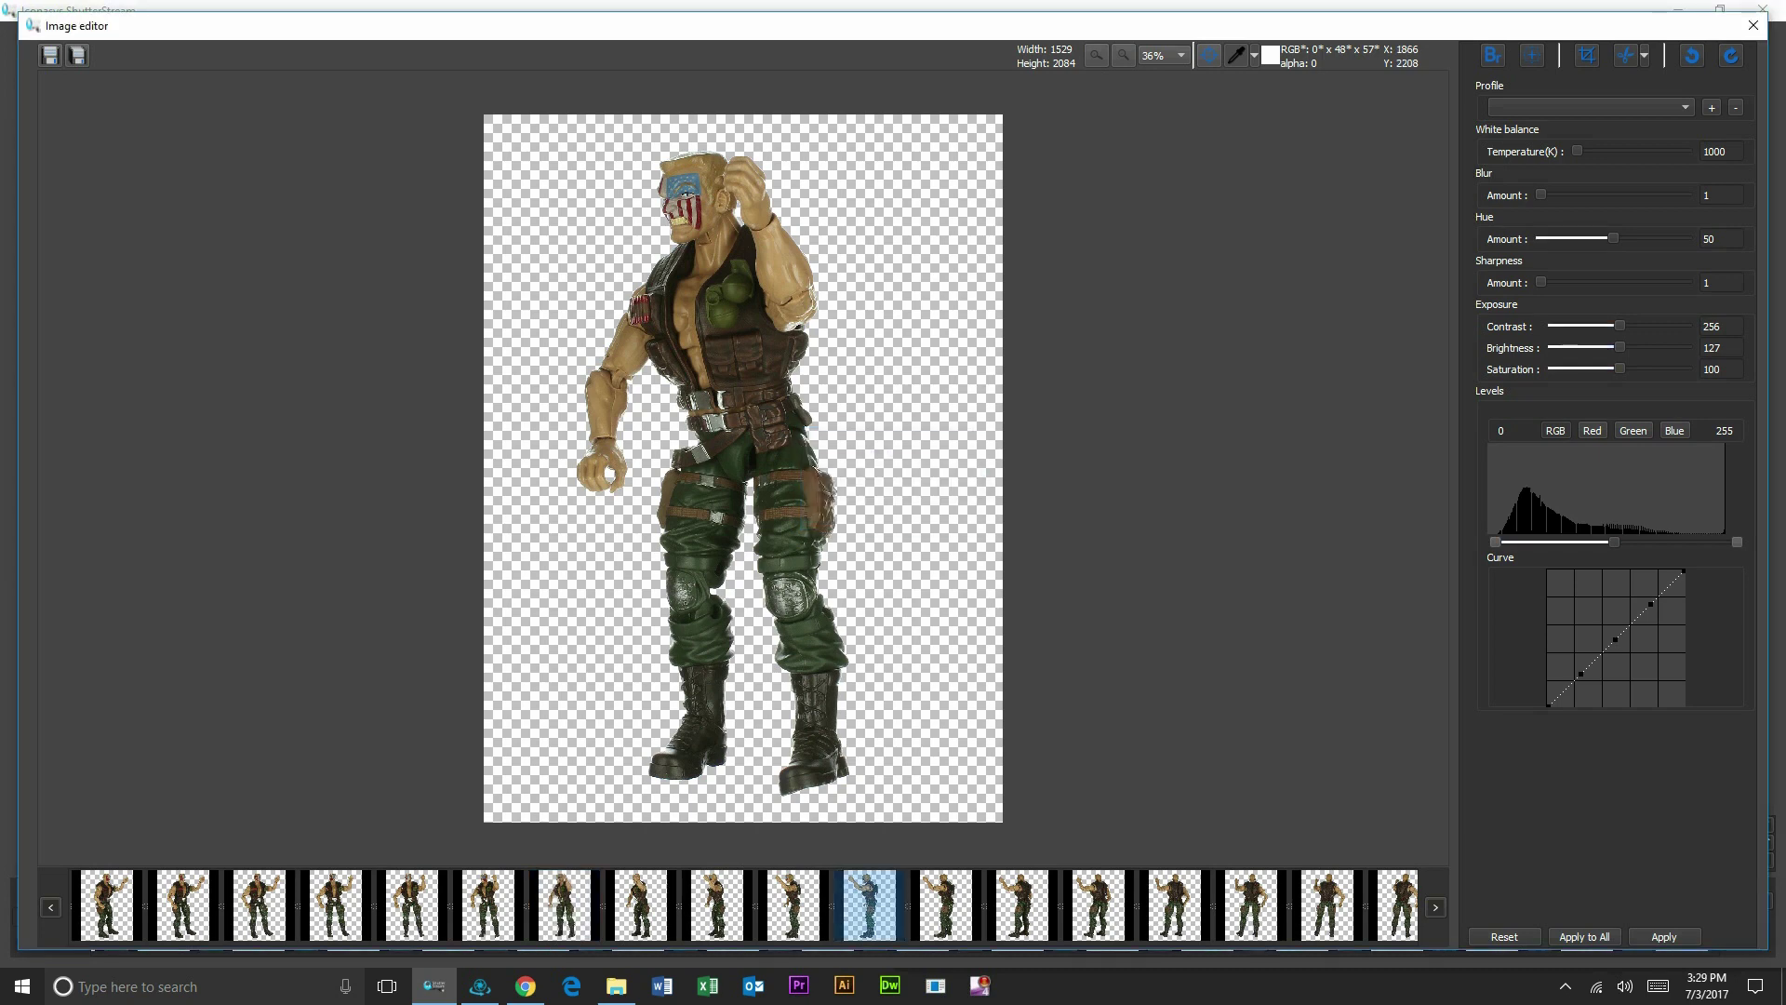
{"action": "left_click", "coordinate": [260, 905]}
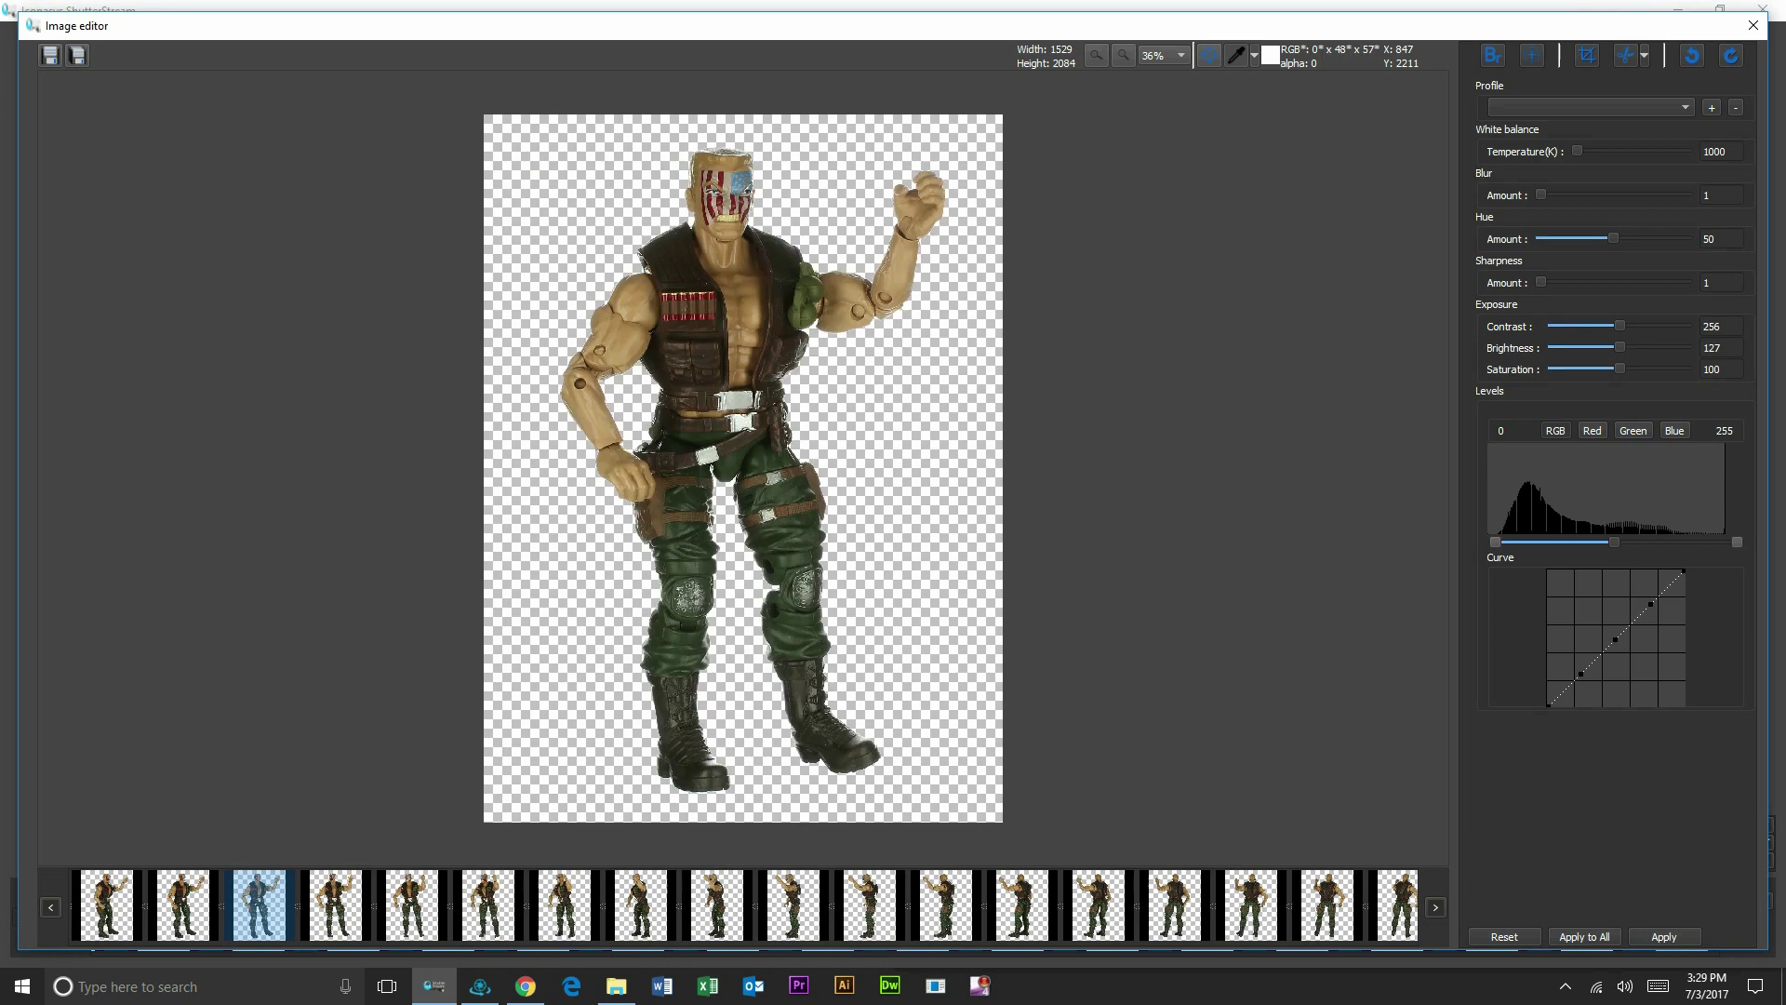
{"action": "left_click", "coordinate": [1099, 905]}
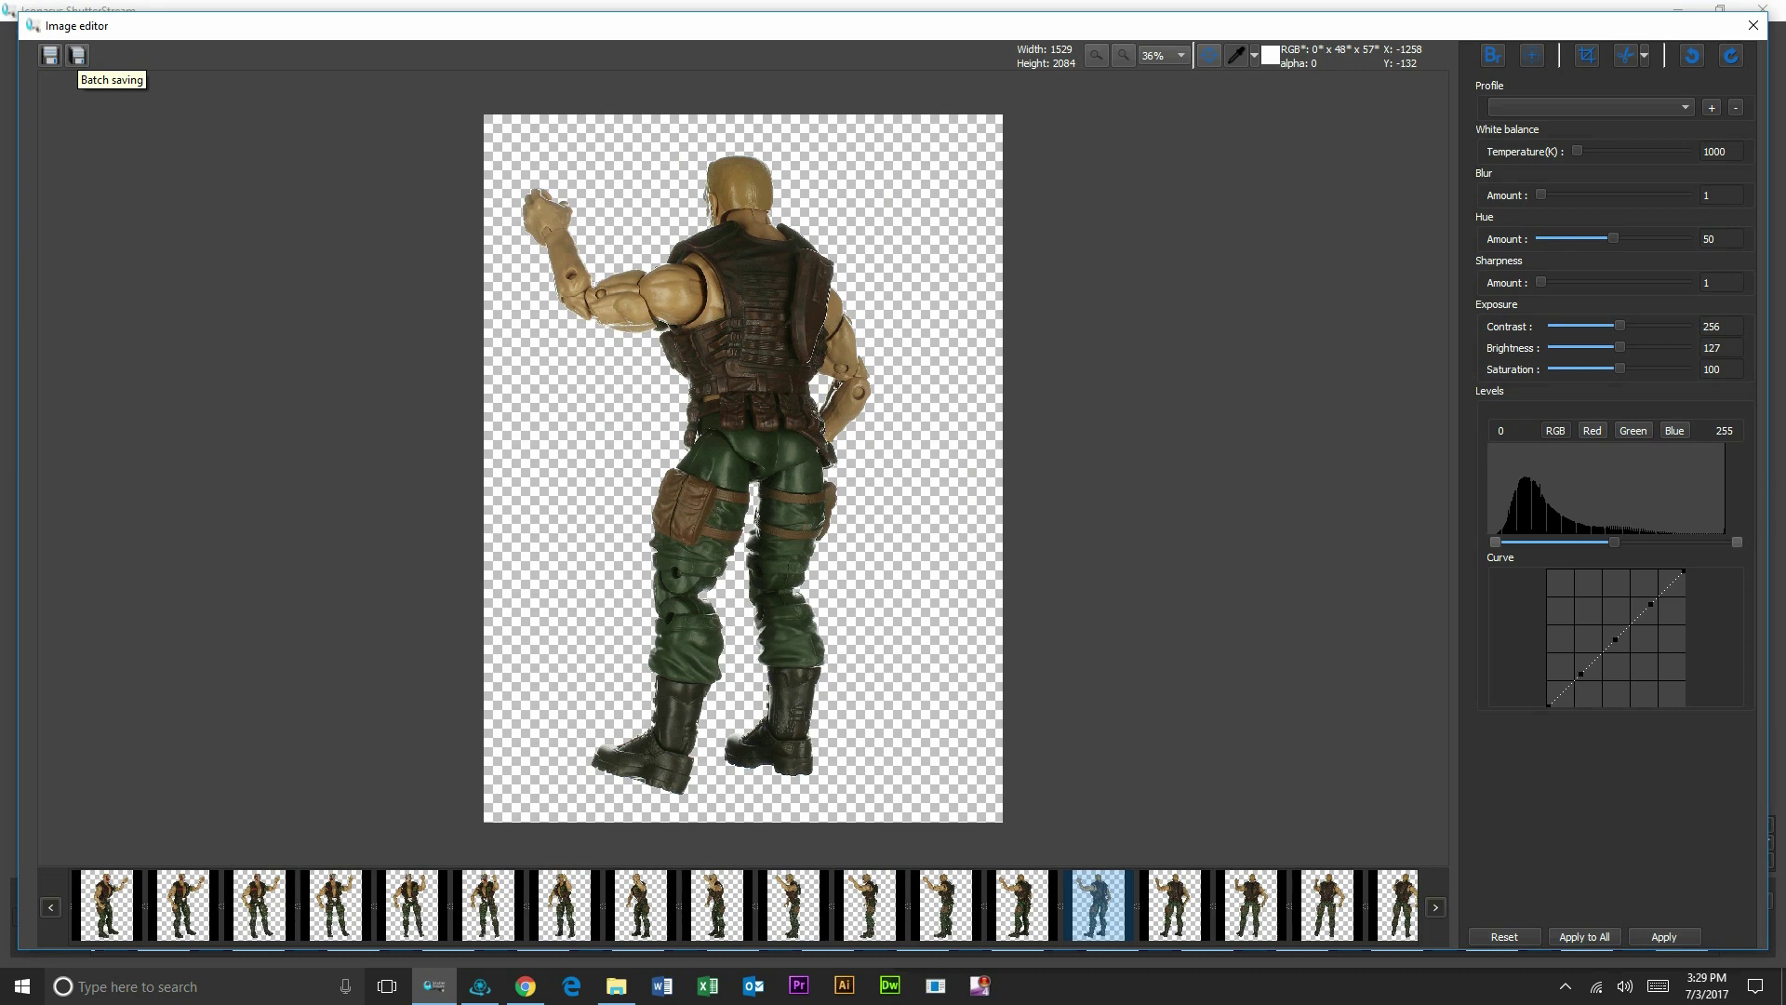
Step: Close the image editor and set the alpha blending background color to white (#ffffff)
{"action": "left_click", "coordinate": [1754, 26]}
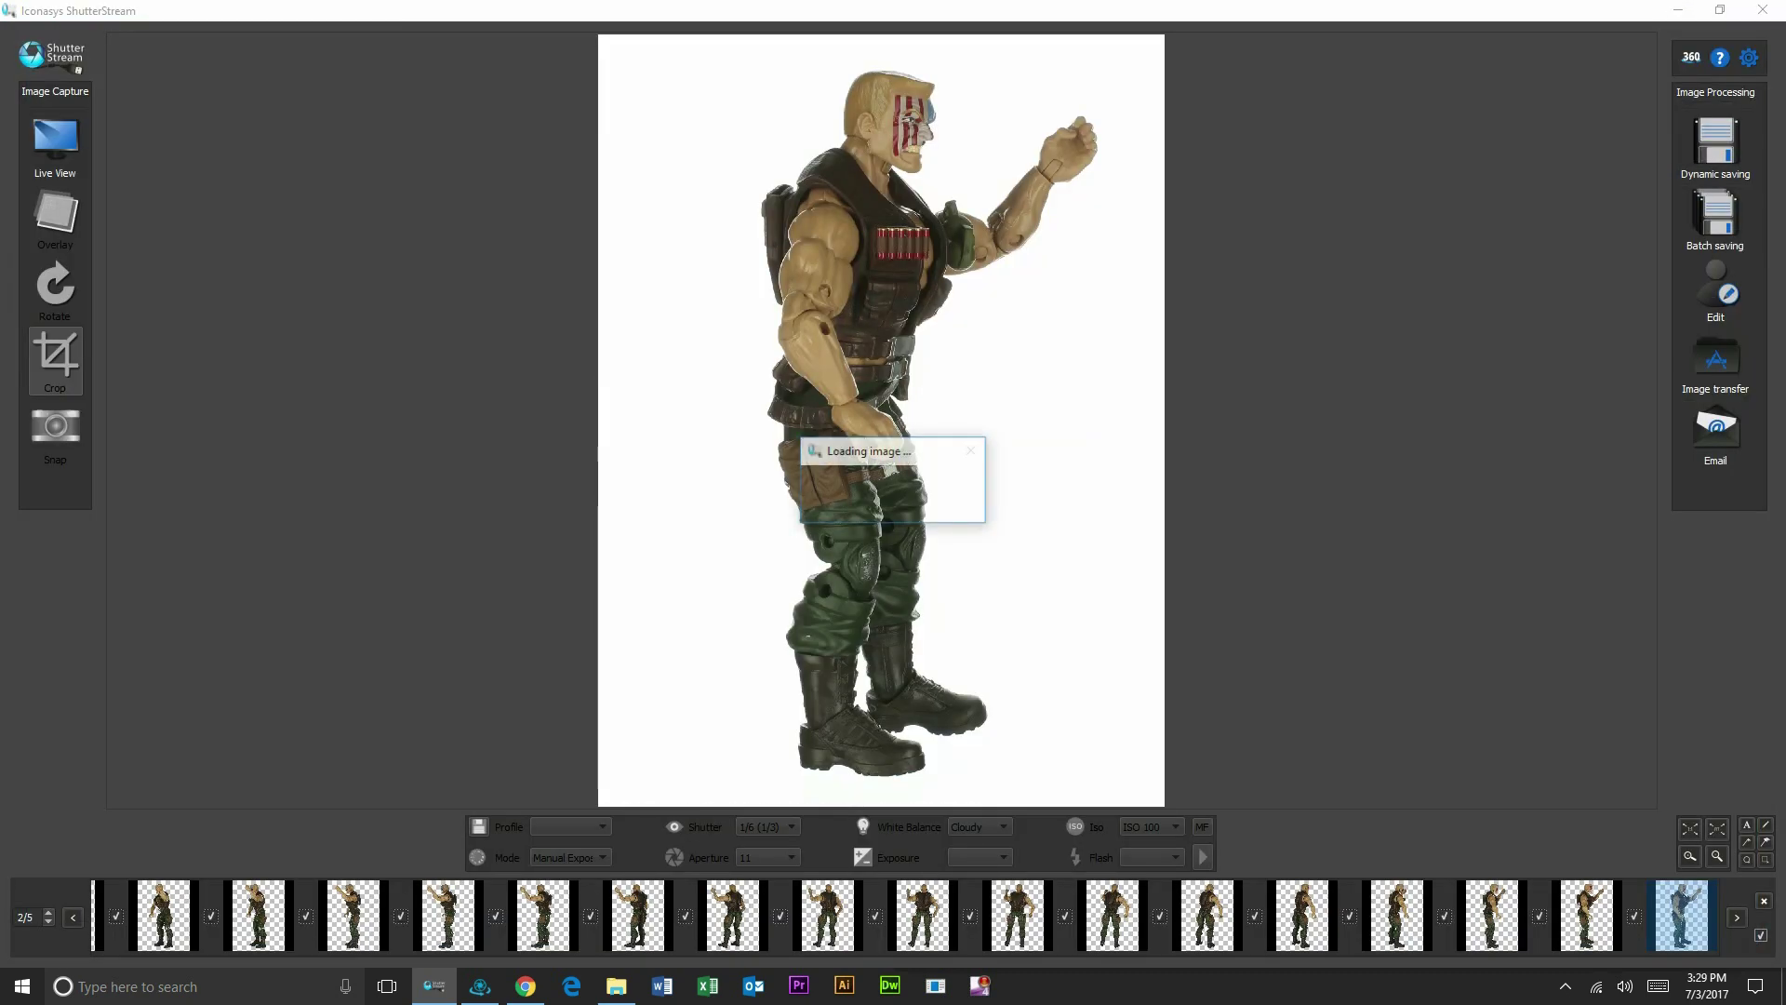
{"action": "left_click", "coordinate": [1749, 56]}
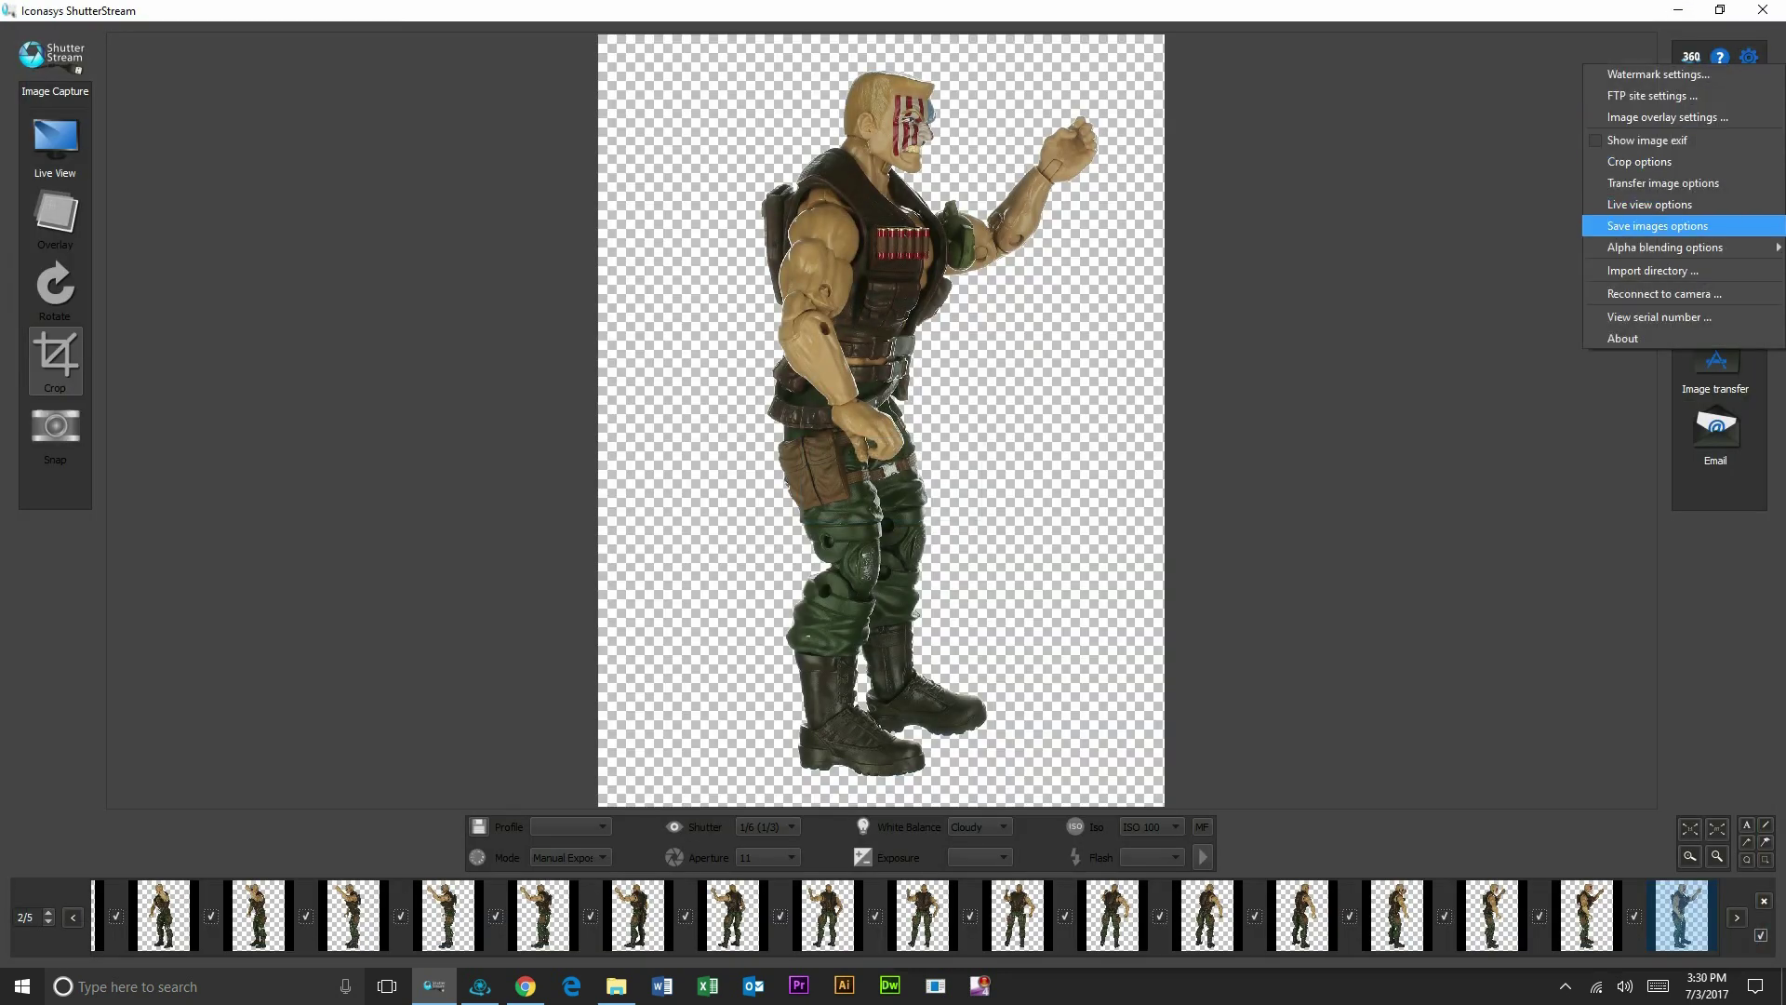
{"action": "mouse_move", "coordinate": [1675, 247]}
{"action": "left_click", "coordinate": [1447, 247]}
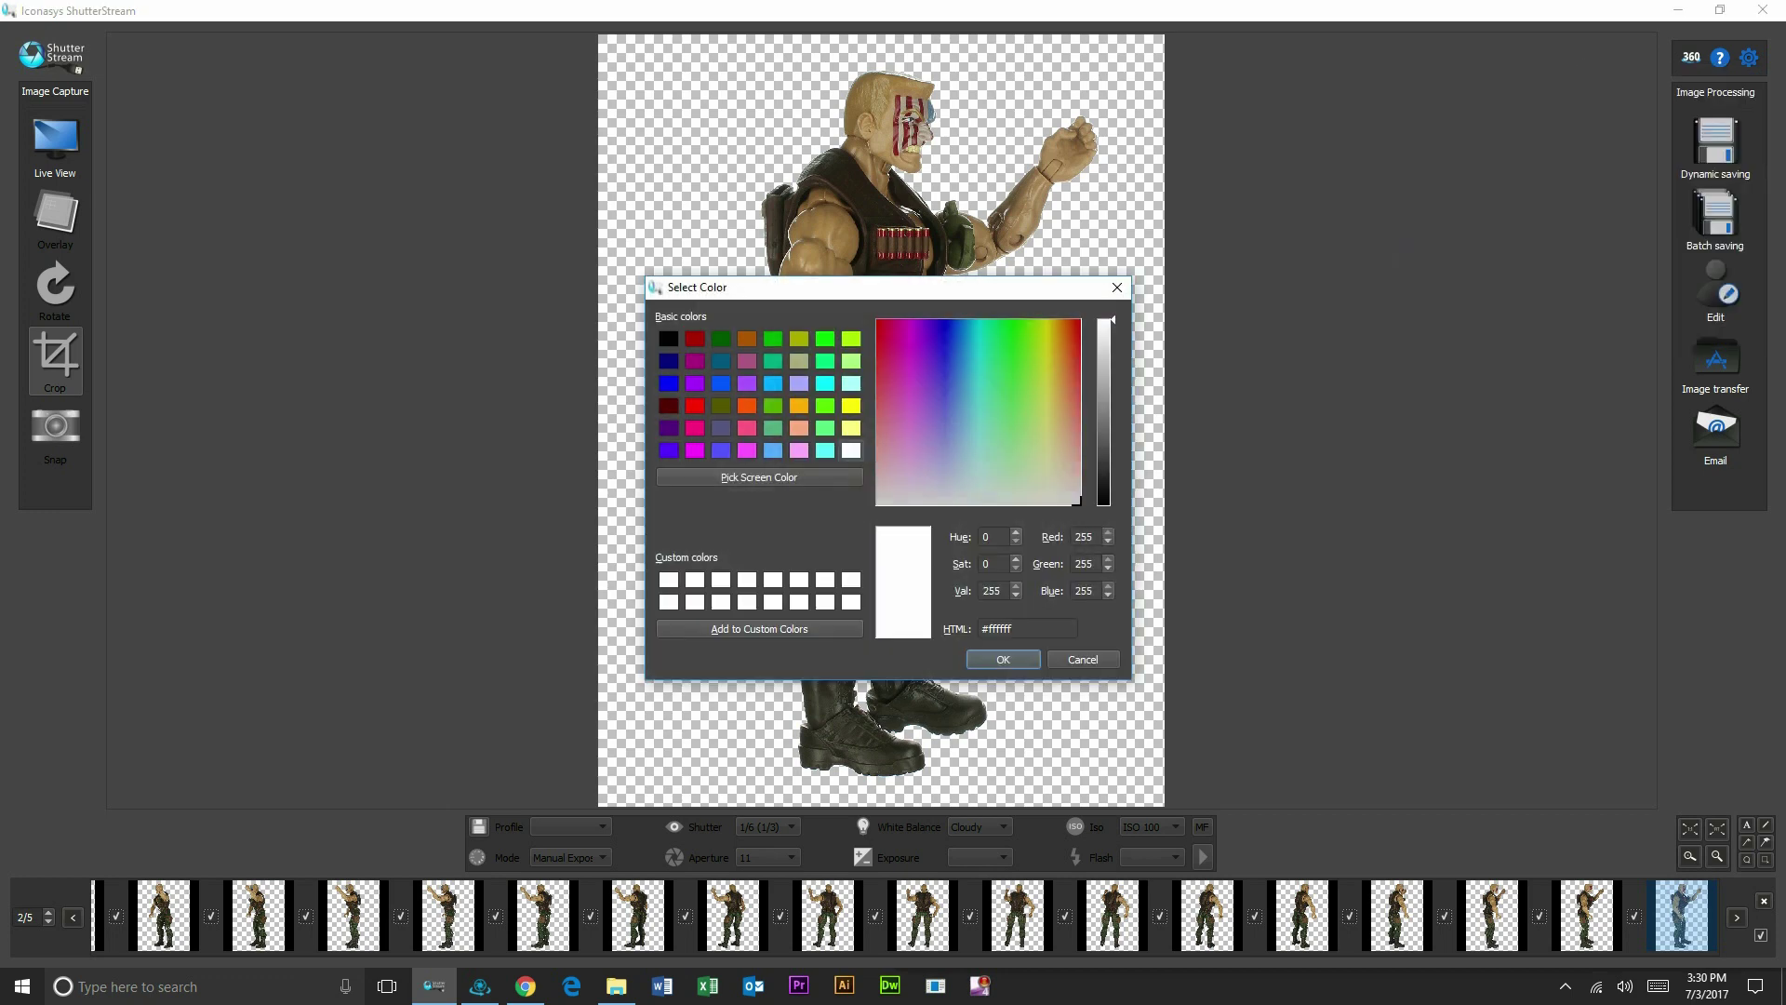
{"action": "left_click", "coordinate": [1003, 659]}
Step: Batch save all frames to the toys folder with the name "toy-" and two-digit sequential numbering, allowing existing files to be overwritten
{"action": "left_click", "coordinate": [1716, 219]}
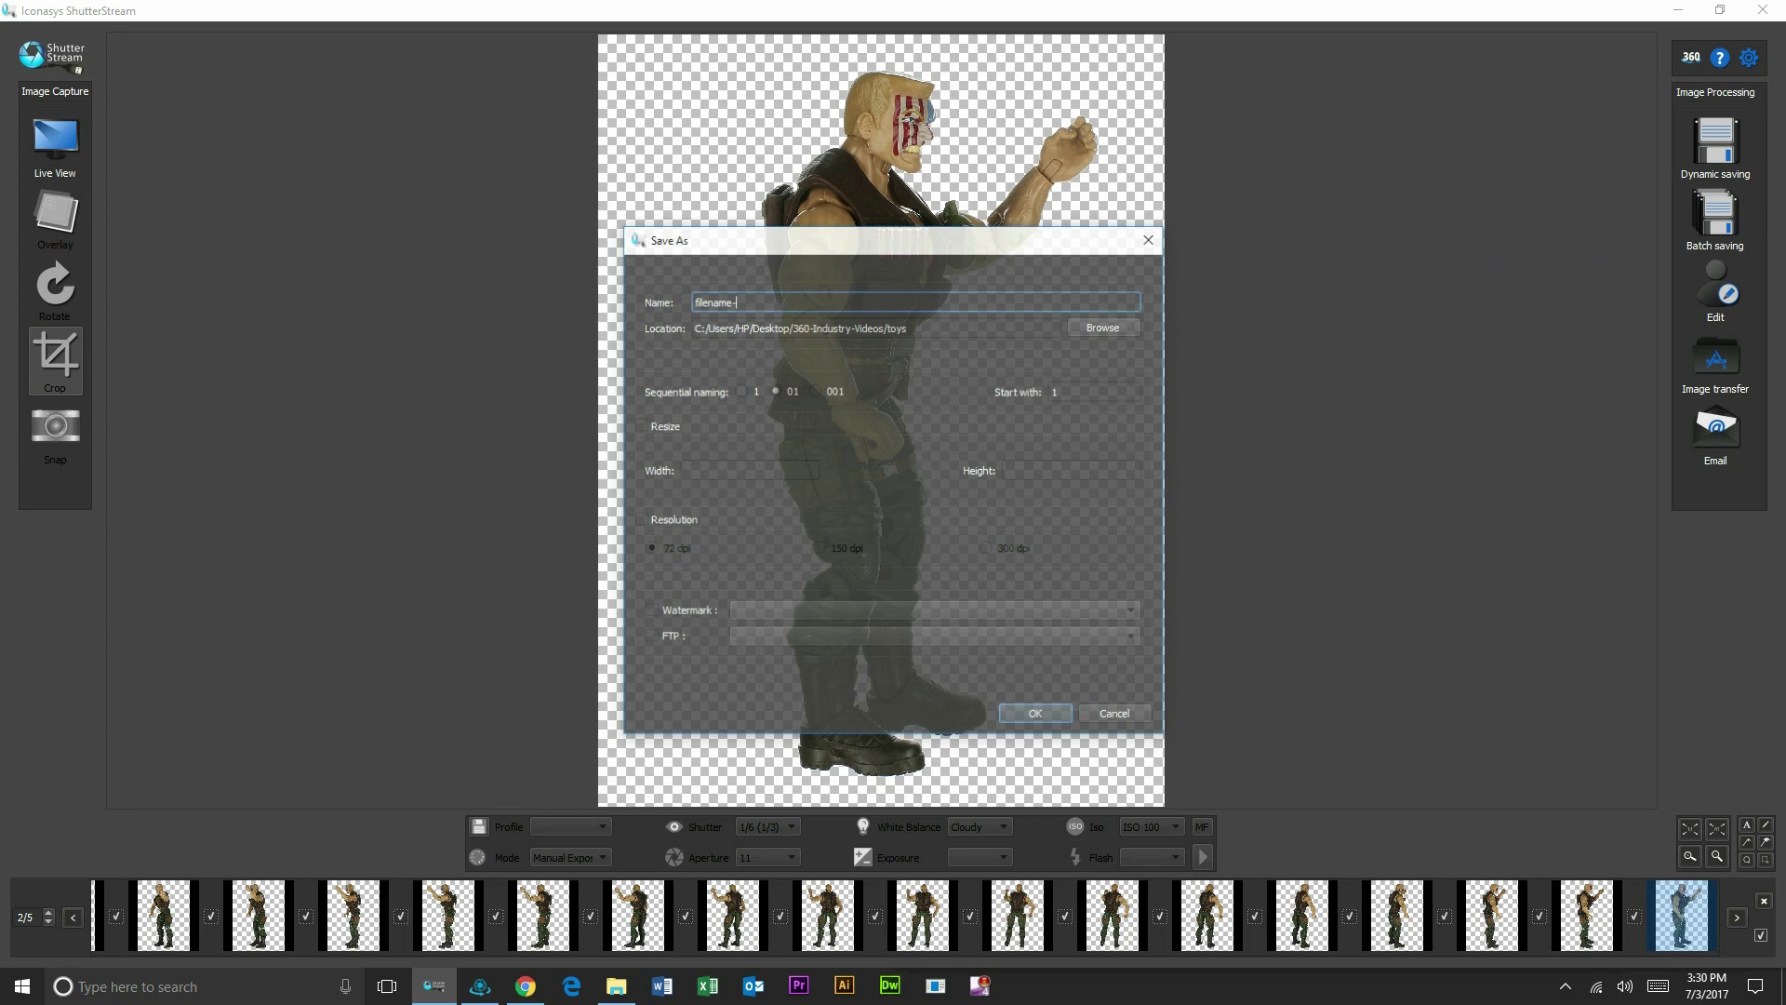
{"action": "key", "text": "ctrl+a"}
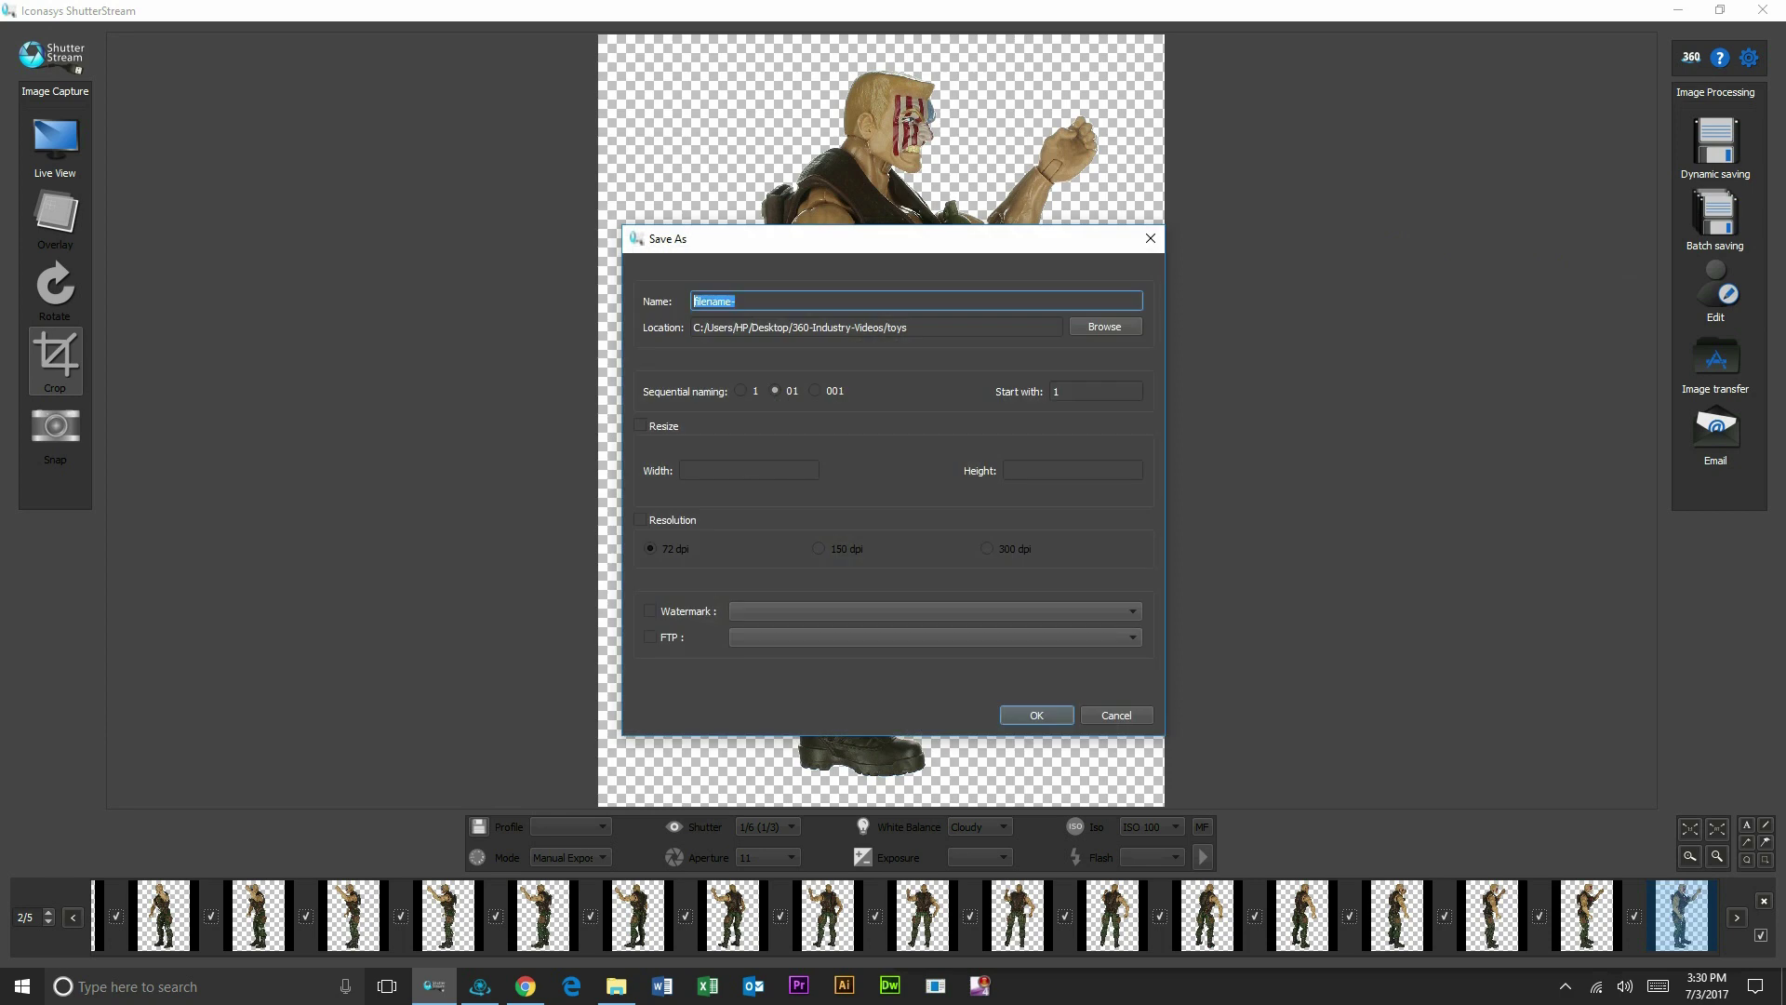
{"action": "type", "text": "toy-"}
{"action": "key", "text": "Return"}
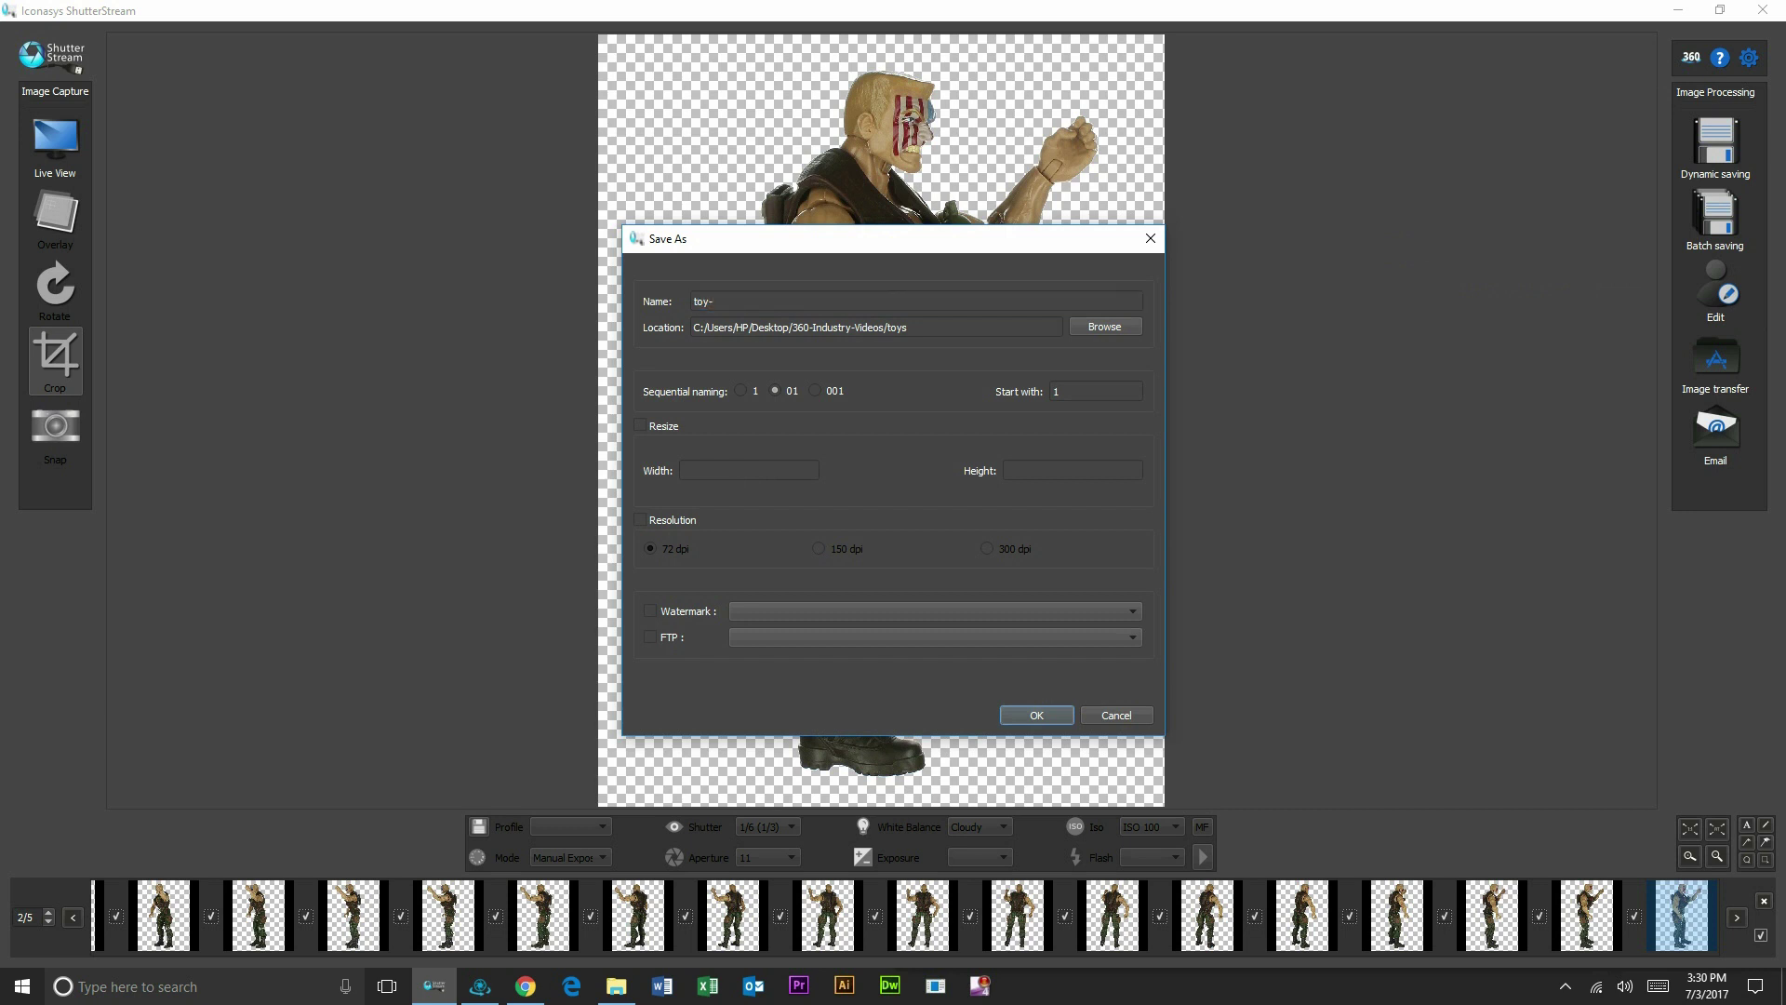
{"action": "left_click", "coordinate": [1071, 471]}
{"action": "key", "text": "Return"}
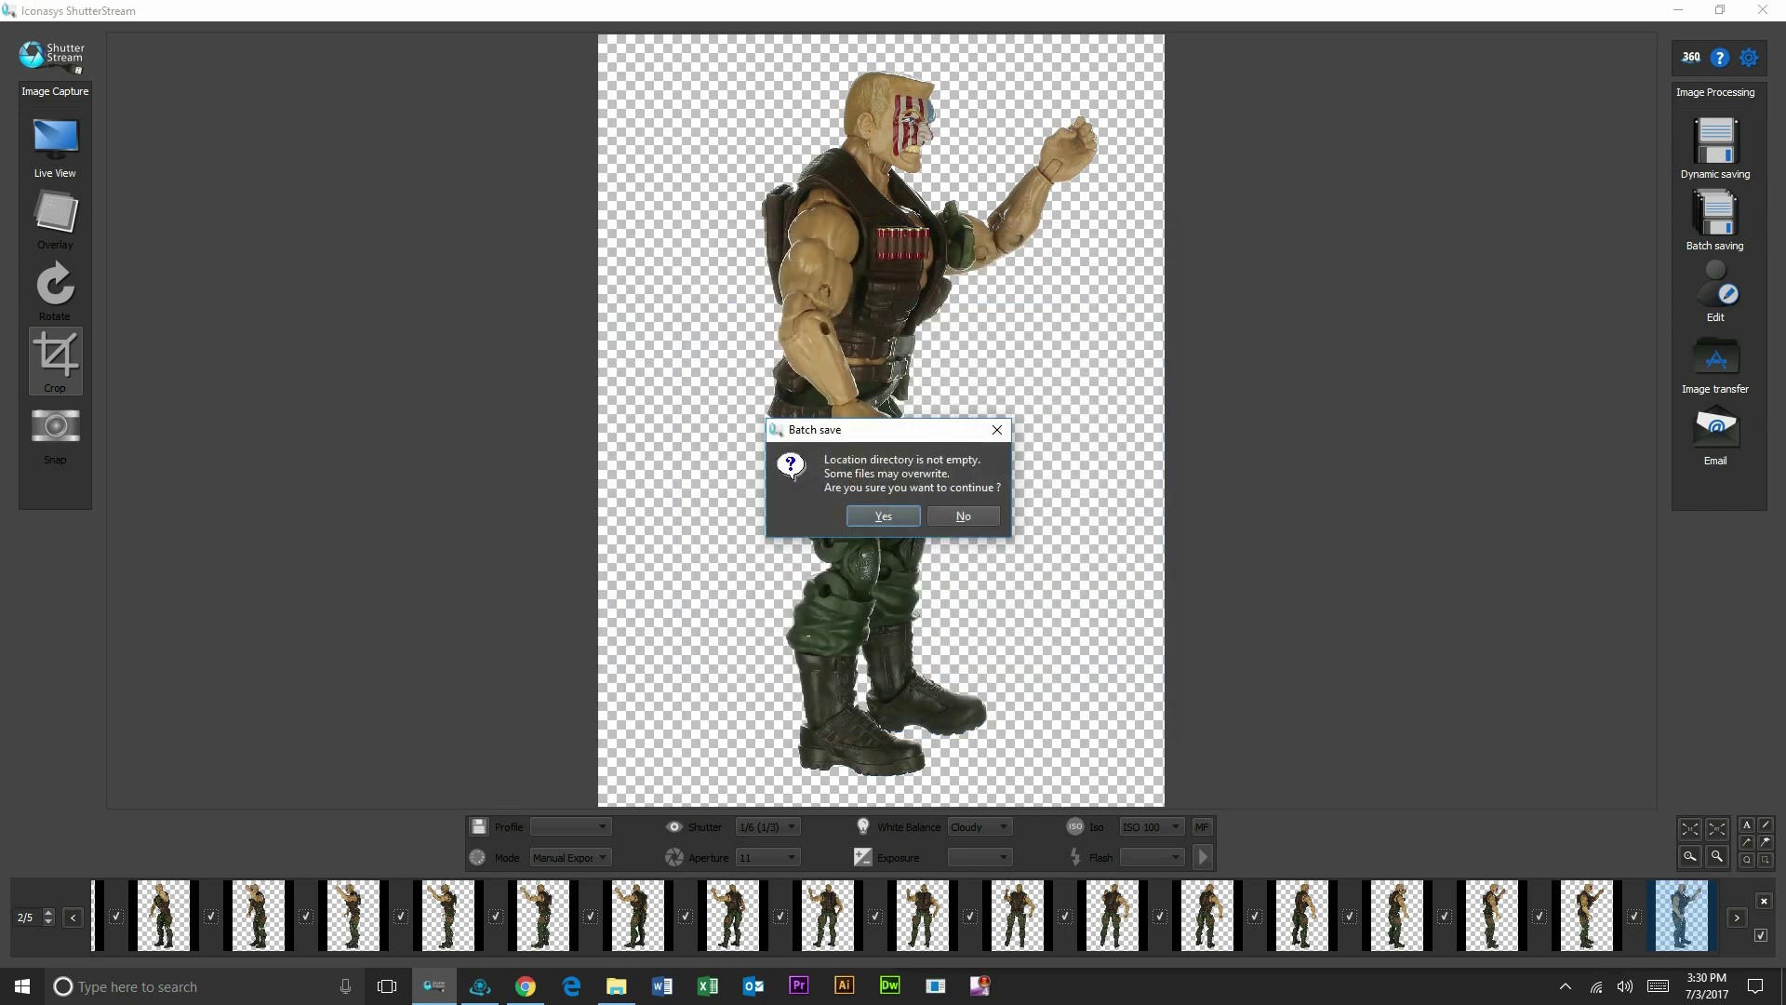
{"action": "key", "text": "Return"}
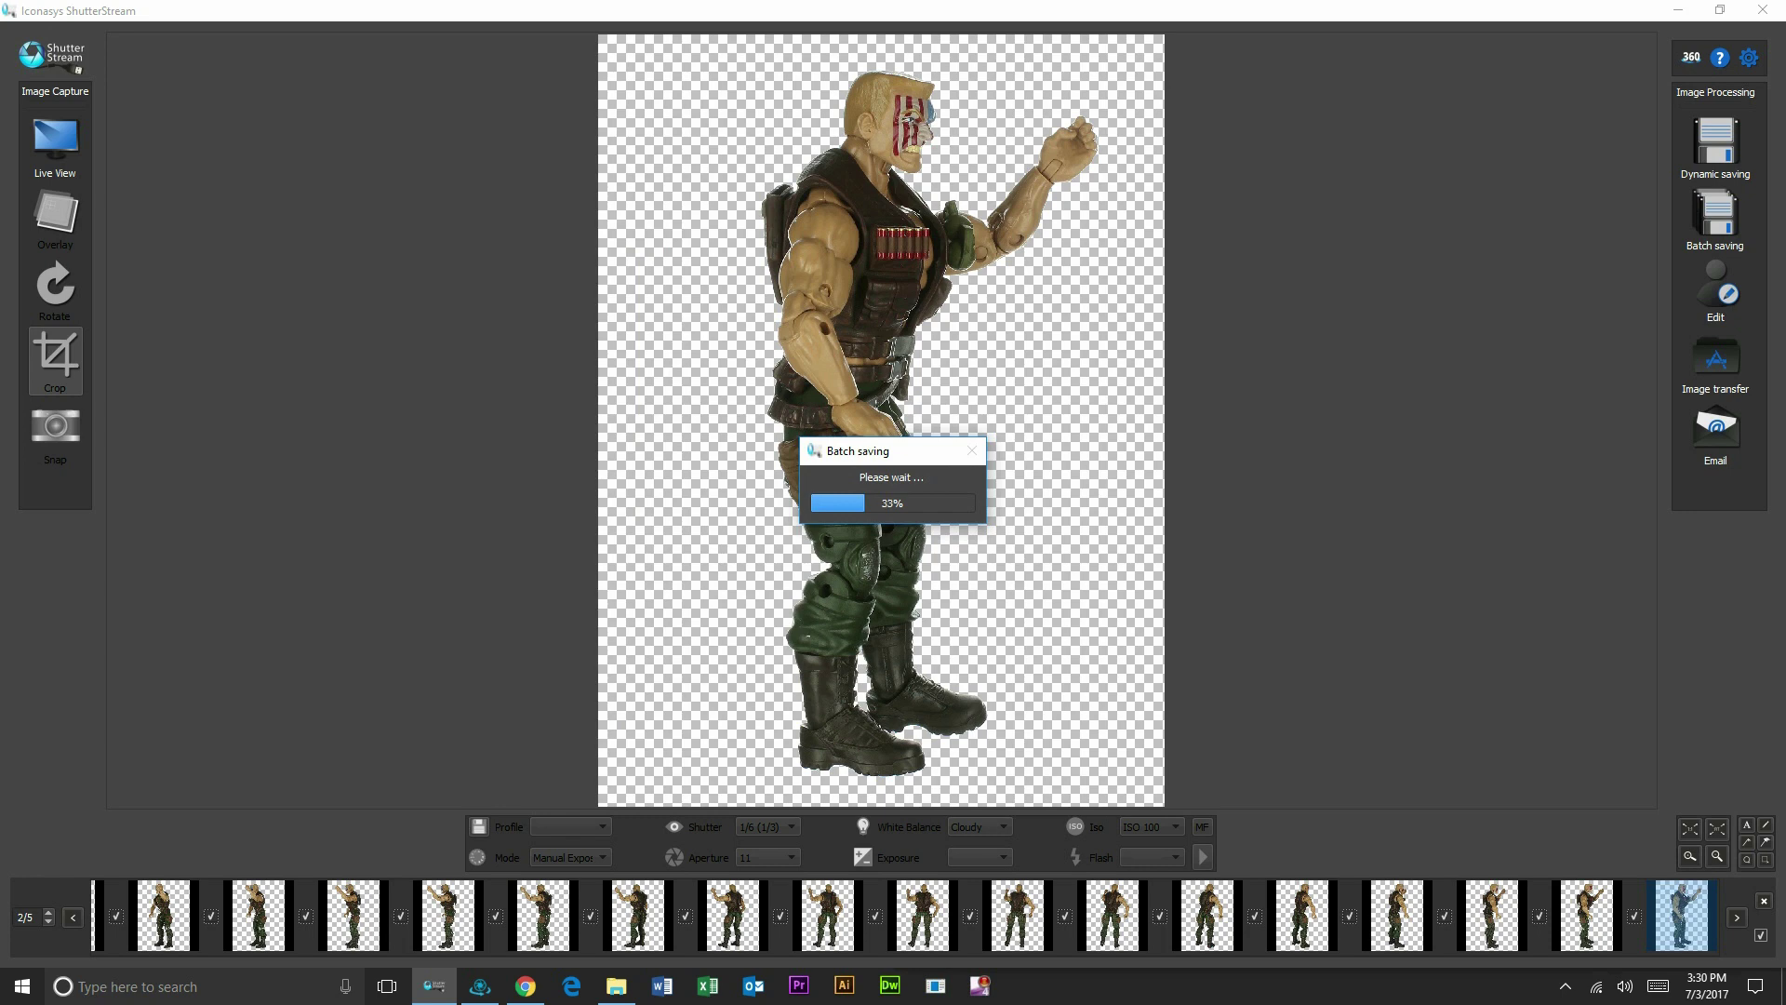
Step: Switch to File Explorer and display the files in the toys folder as image thumbnails
{"action": "left_click", "coordinate": [616, 986]}
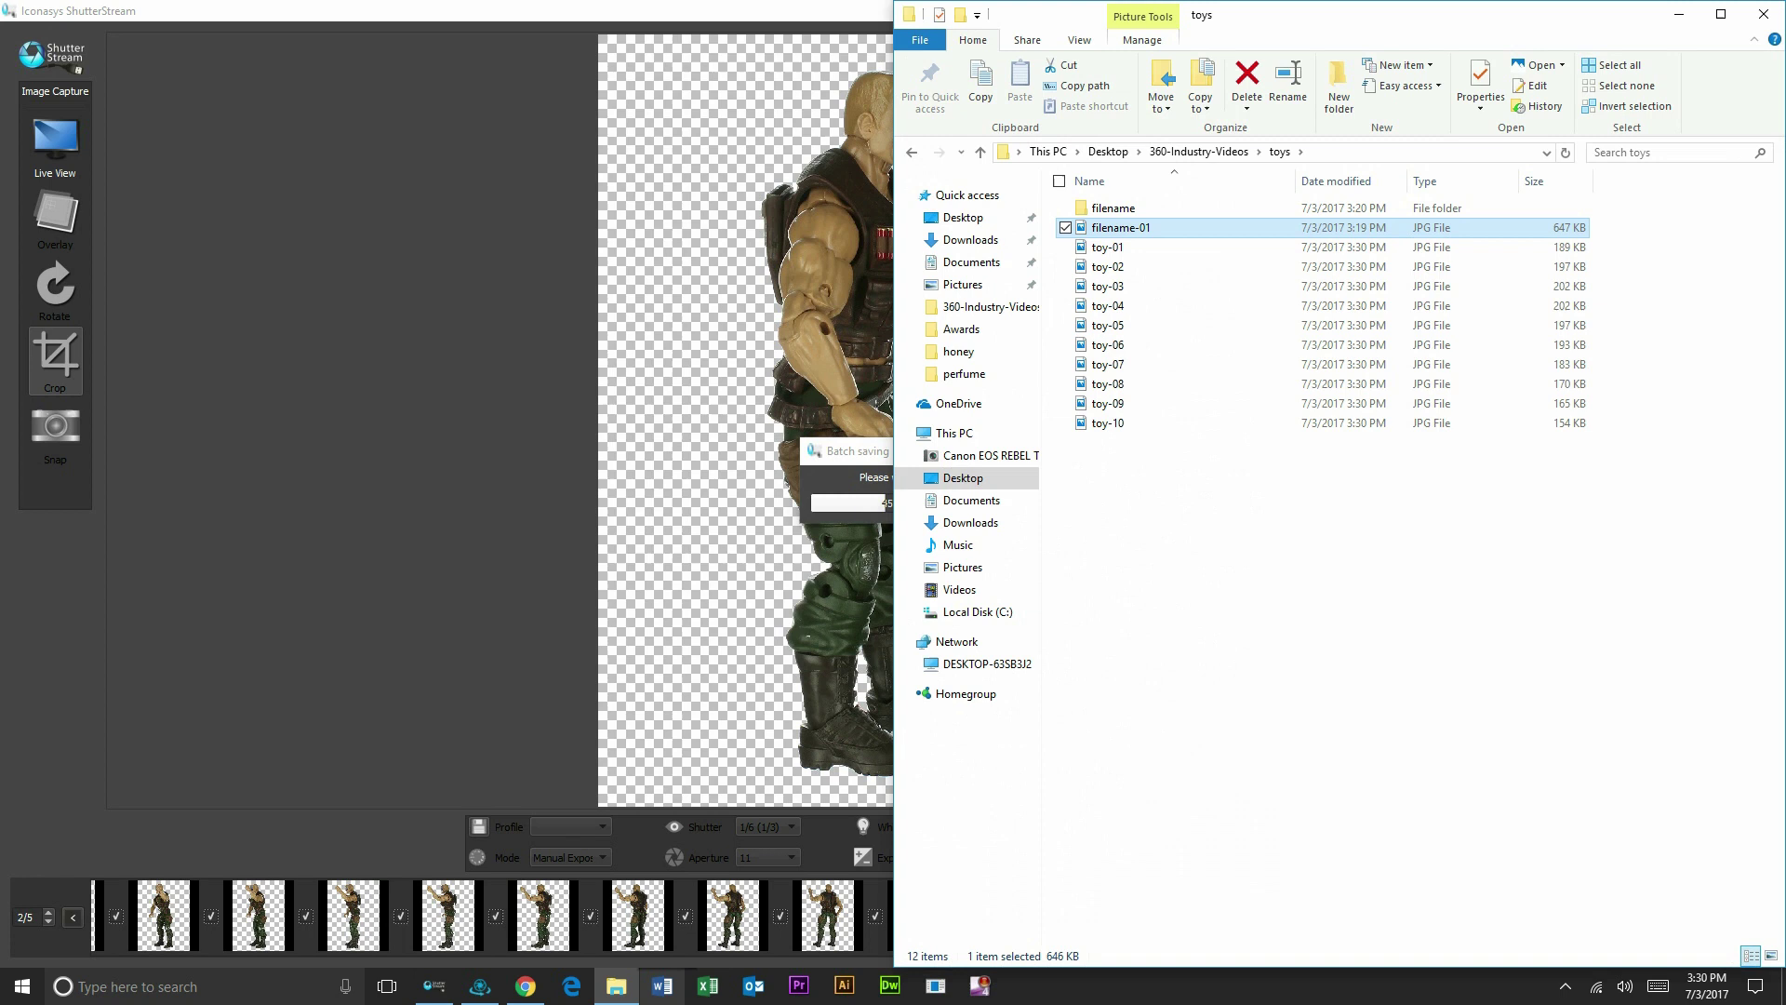
{"action": "right_click", "coordinate": [981, 667]}
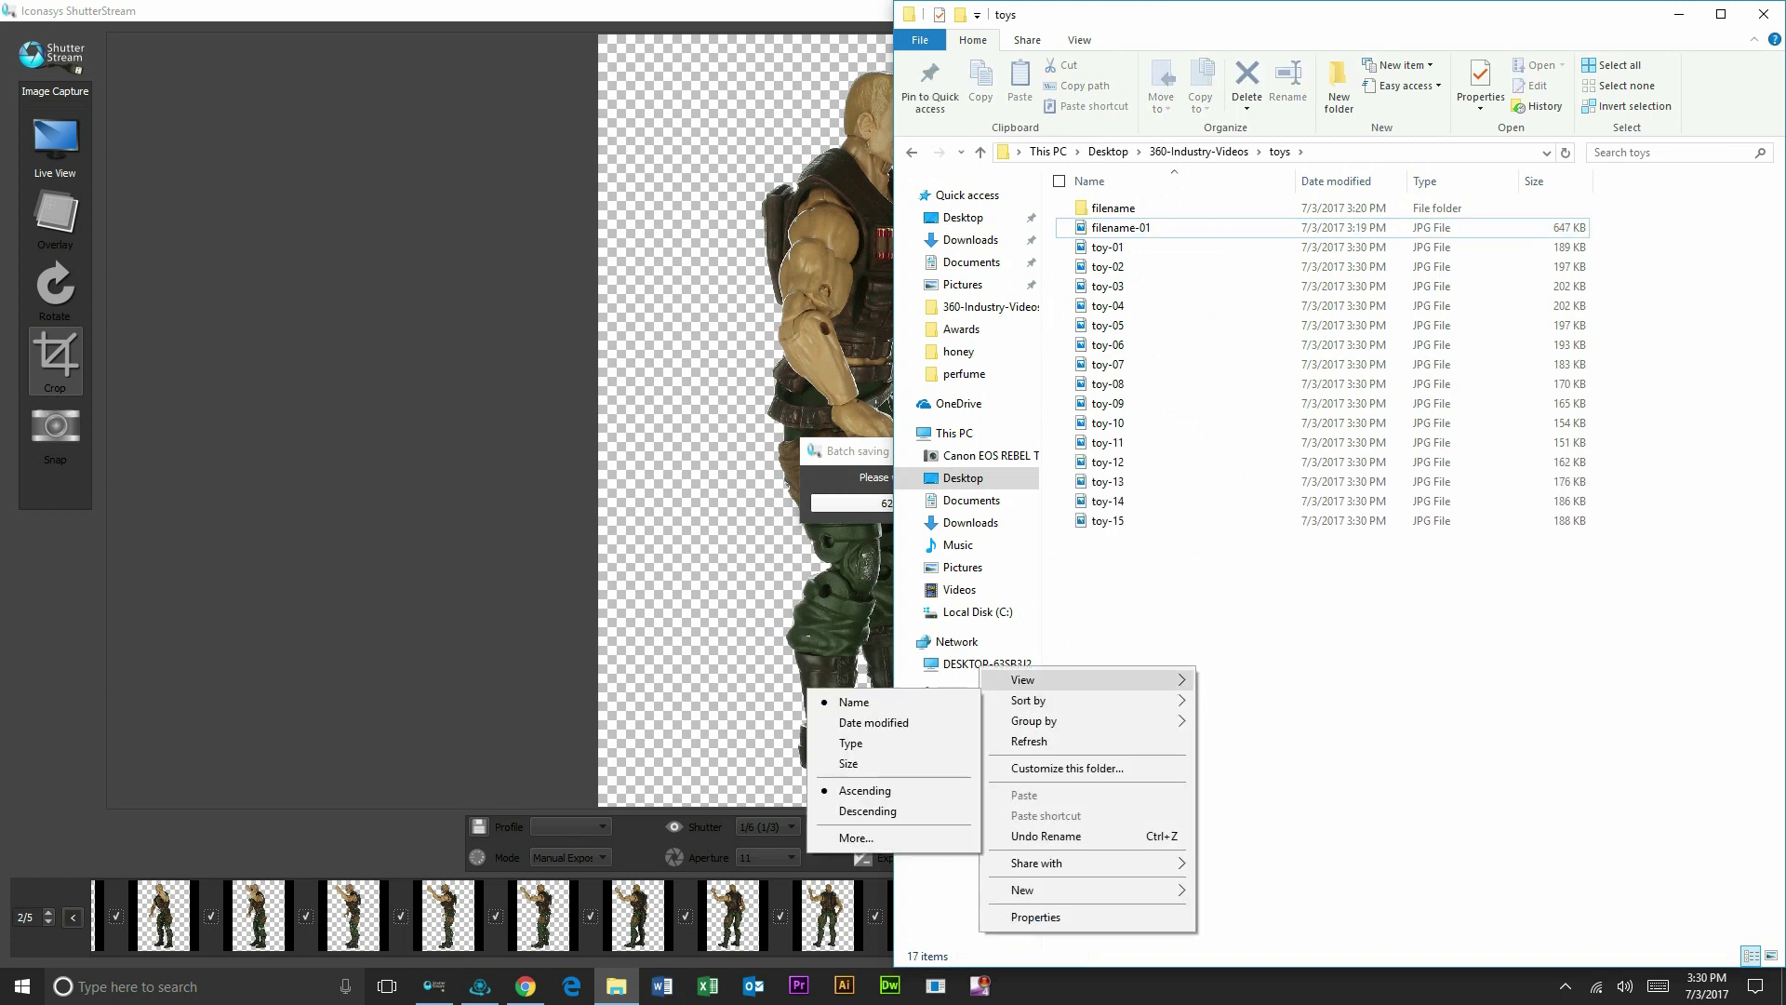
{"action": "mouse_move", "coordinate": [1024, 680]}
{"action": "left_click", "coordinate": [856, 696]}
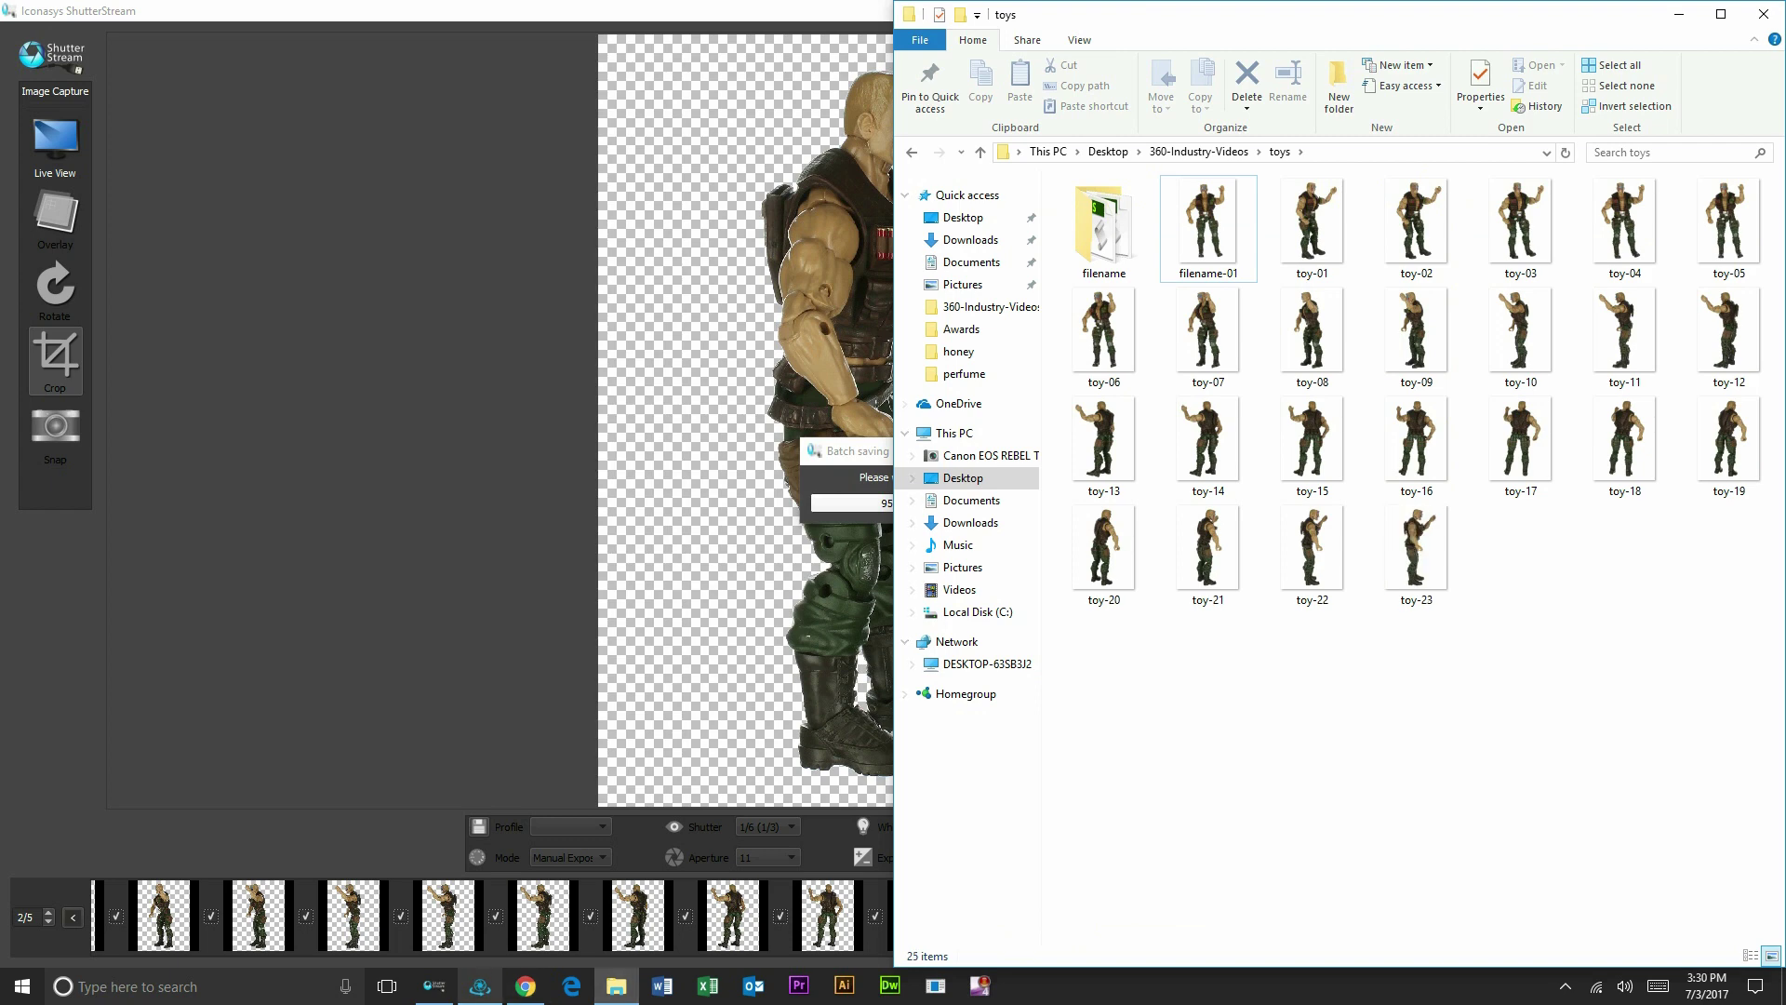
Step: Import the images toy-01 through toy-24 from the toys folder into Iconasys 360 View Creator
{"action": "left_click", "coordinate": [479, 987]}
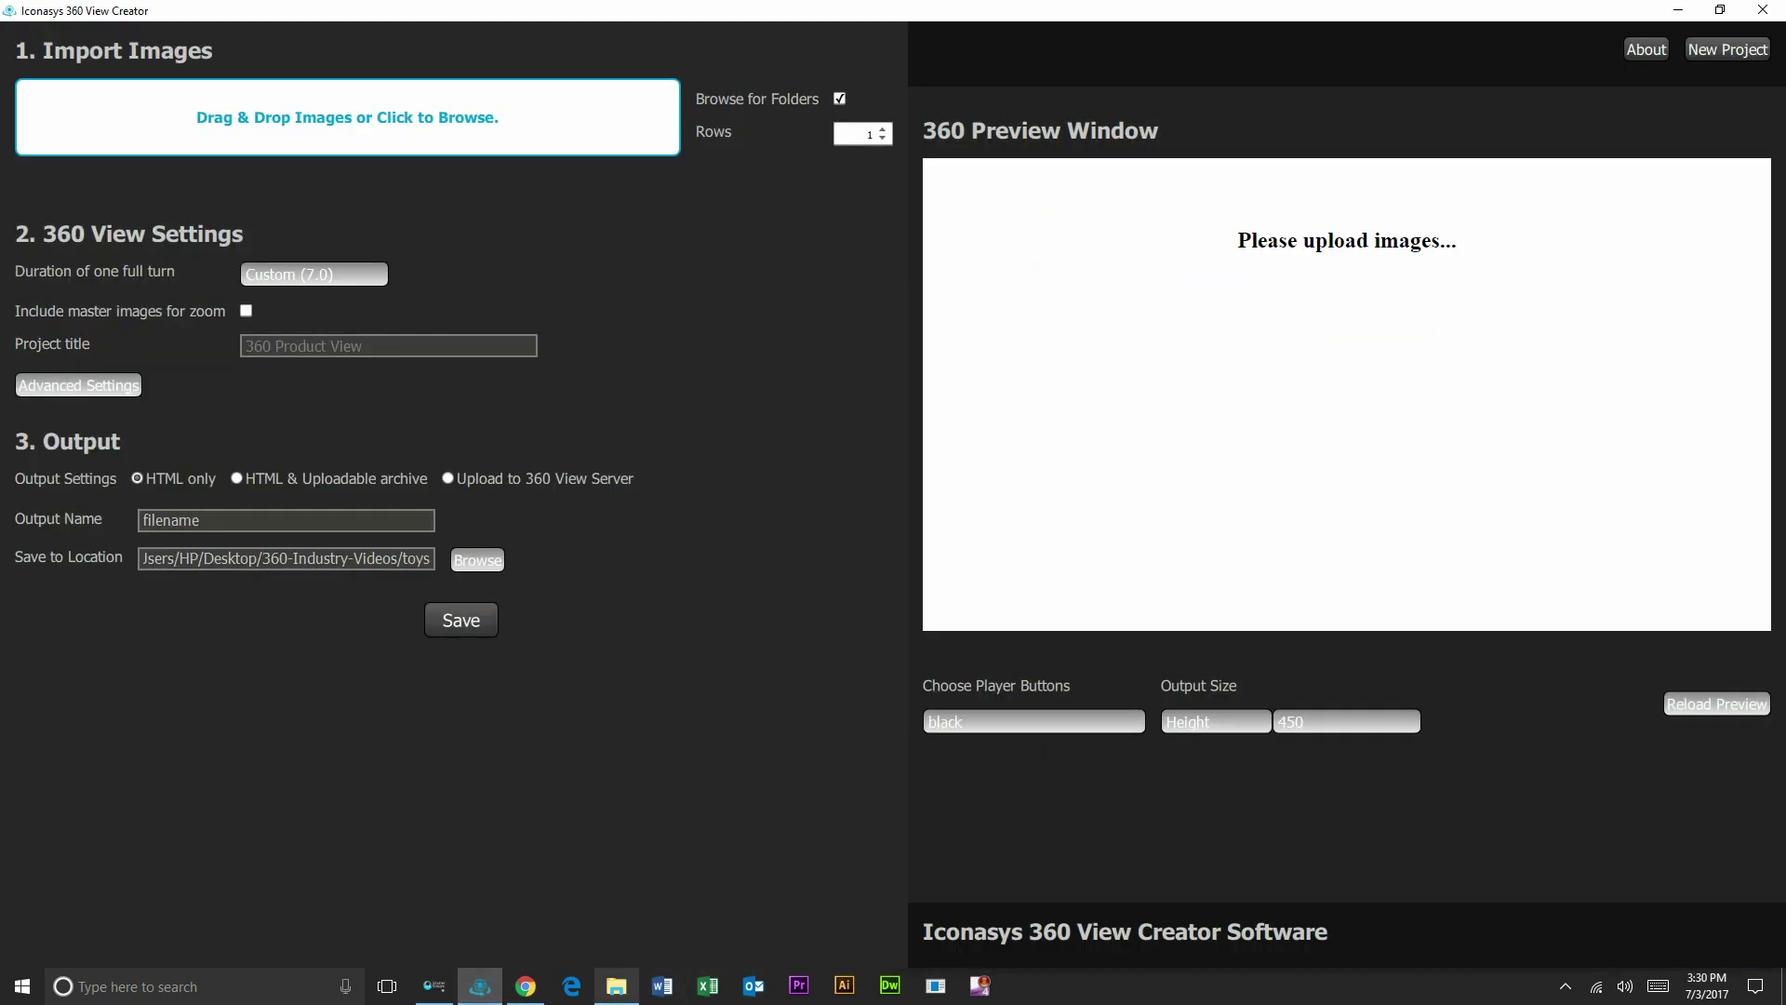
{"action": "left_click", "coordinate": [616, 986]}
{"action": "left_click", "coordinate": [1208, 224]}
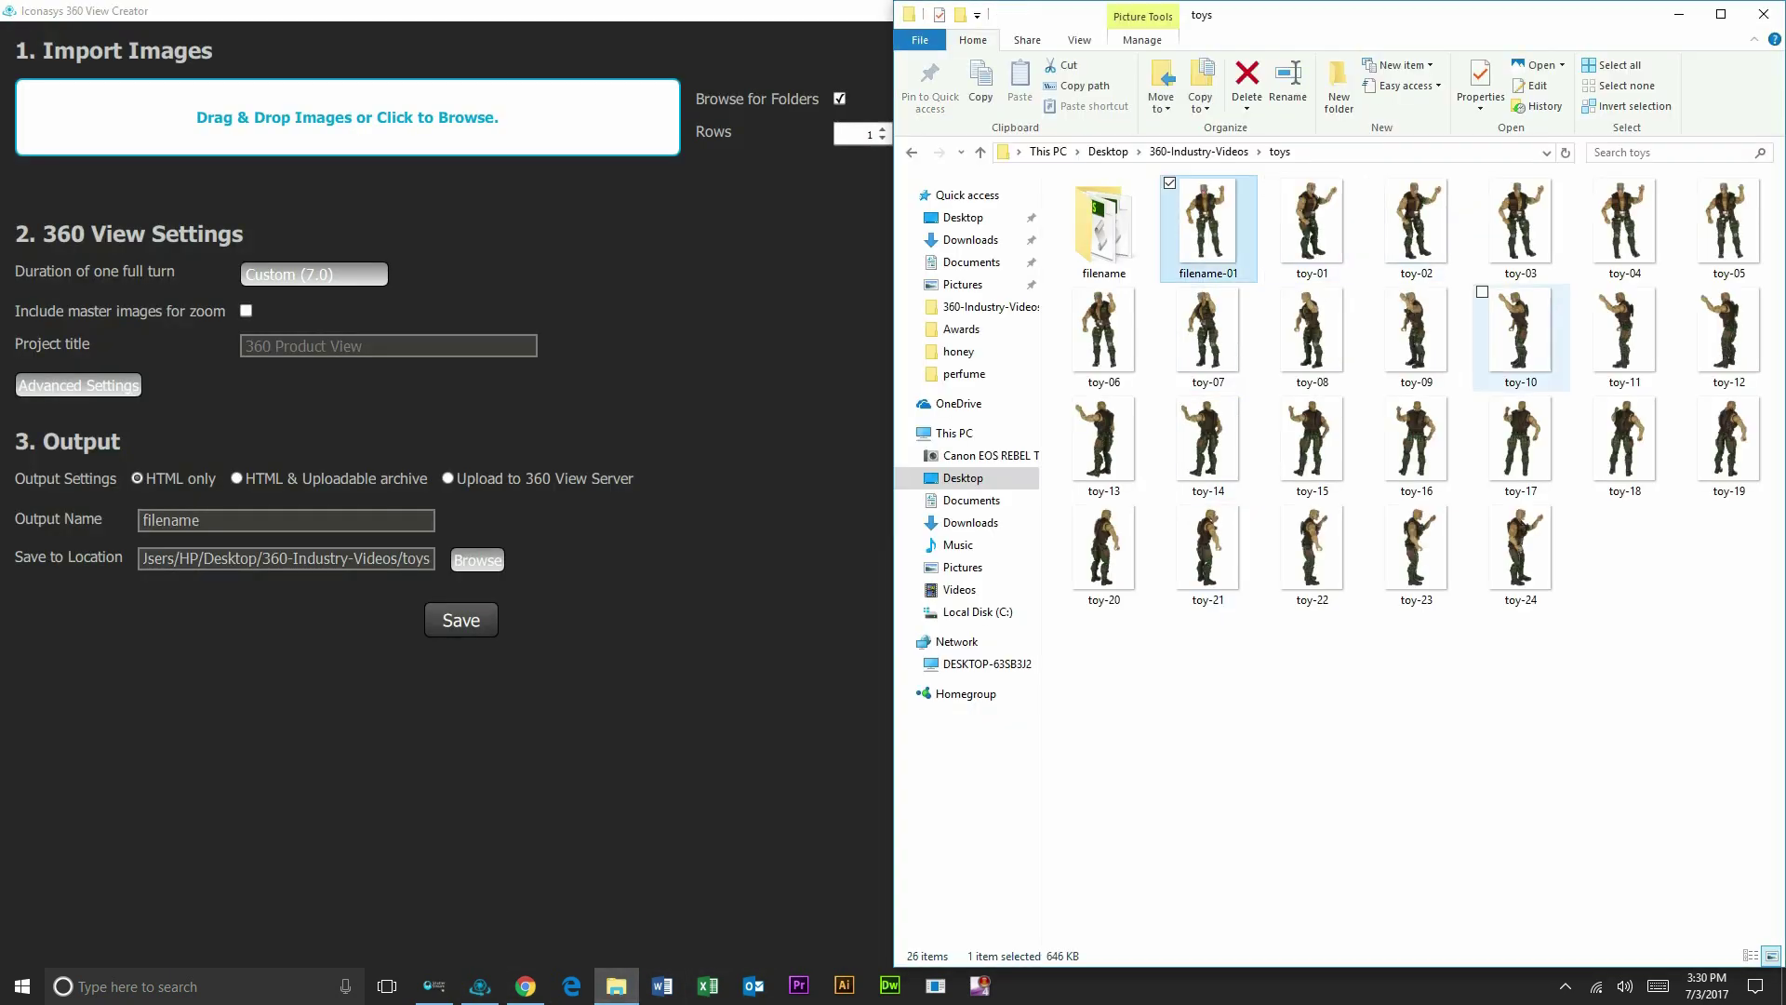
{"action": "left_click", "coordinate": [1311, 223]}
{"action": "left_click", "coordinate": [1520, 554], "text": "shift"}
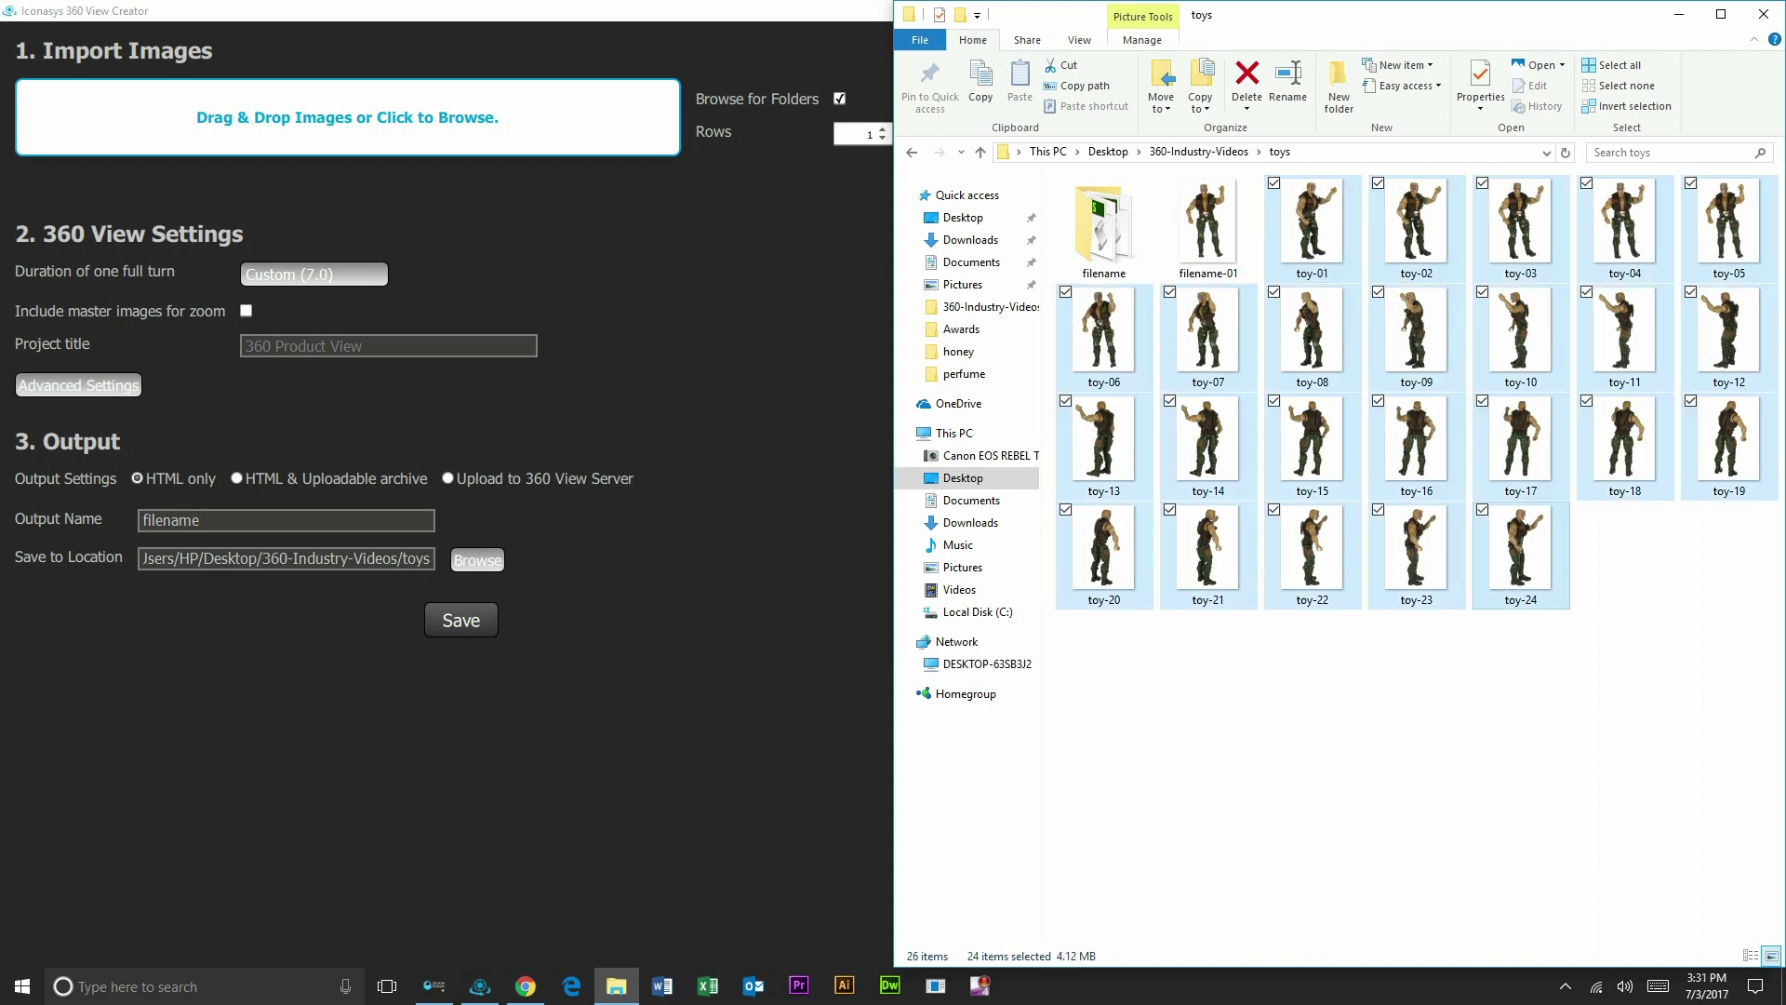
{"action": "left_click_drag", "start_coordinate": [1520, 553], "coordinate": [441, 112]}
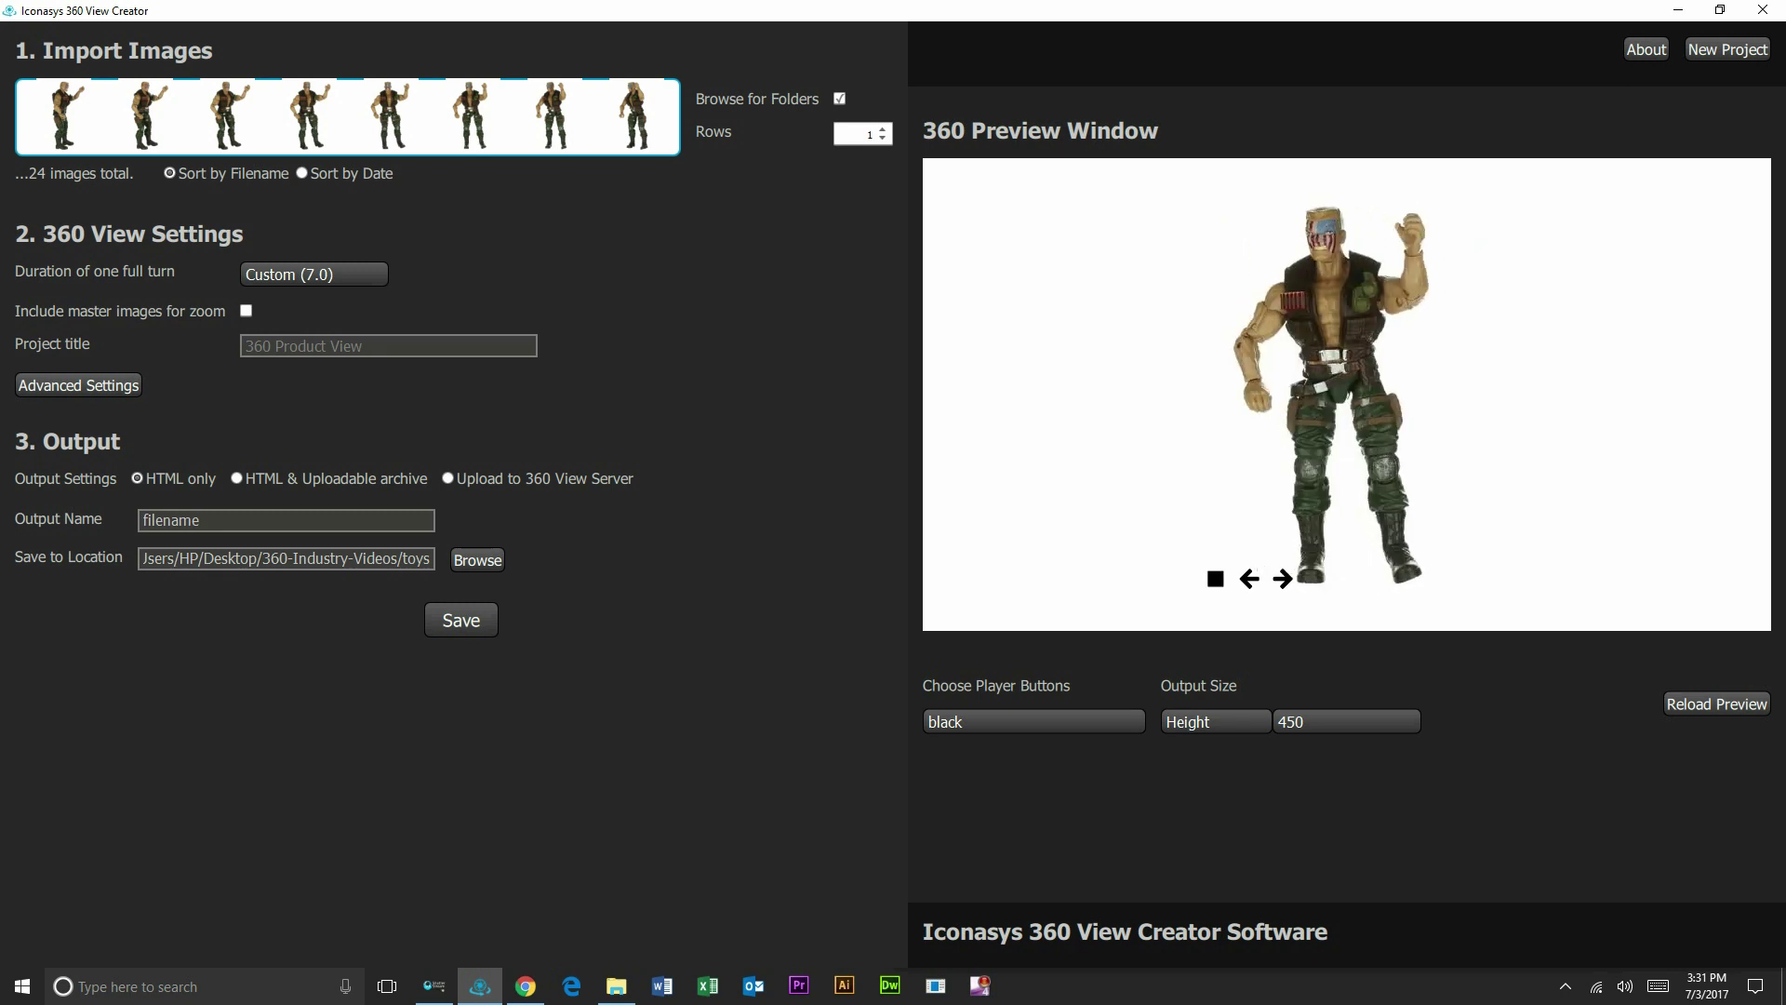
Step: Save the 360 view under the output name "toy" with a custom output height of 1000
{"action": "double_click", "coordinate": [171, 521]}
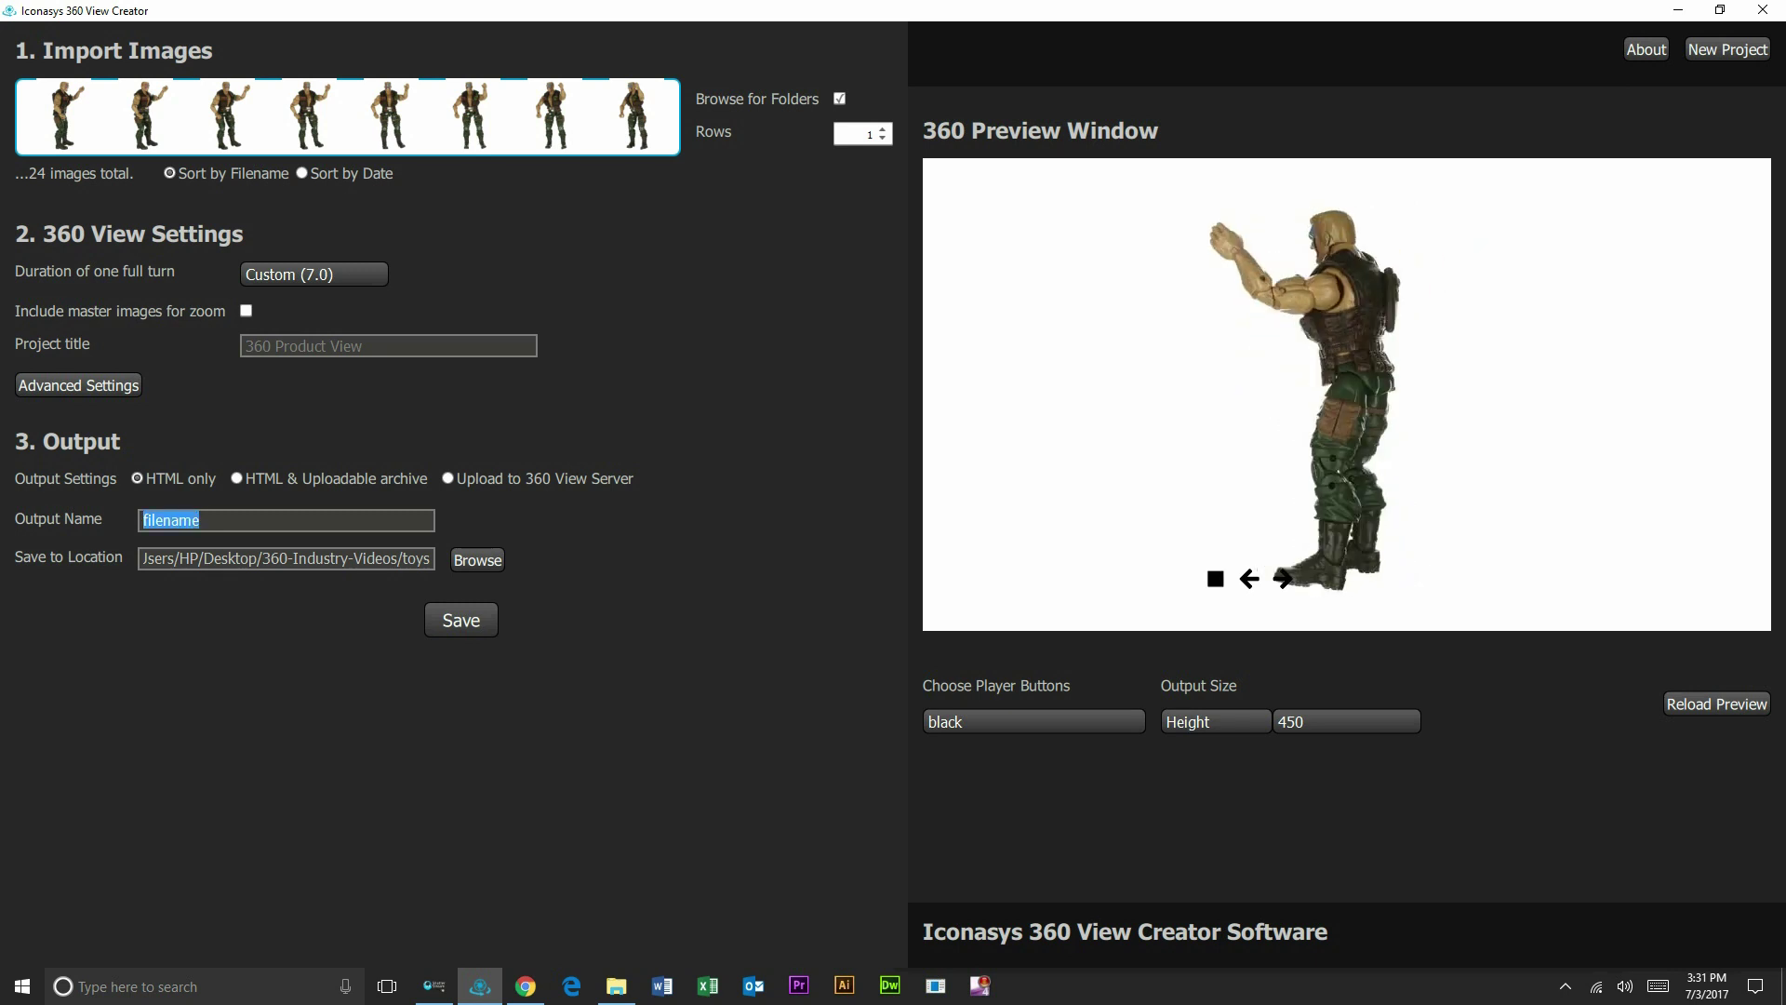
{"action": "left_click", "coordinate": [1345, 722]}
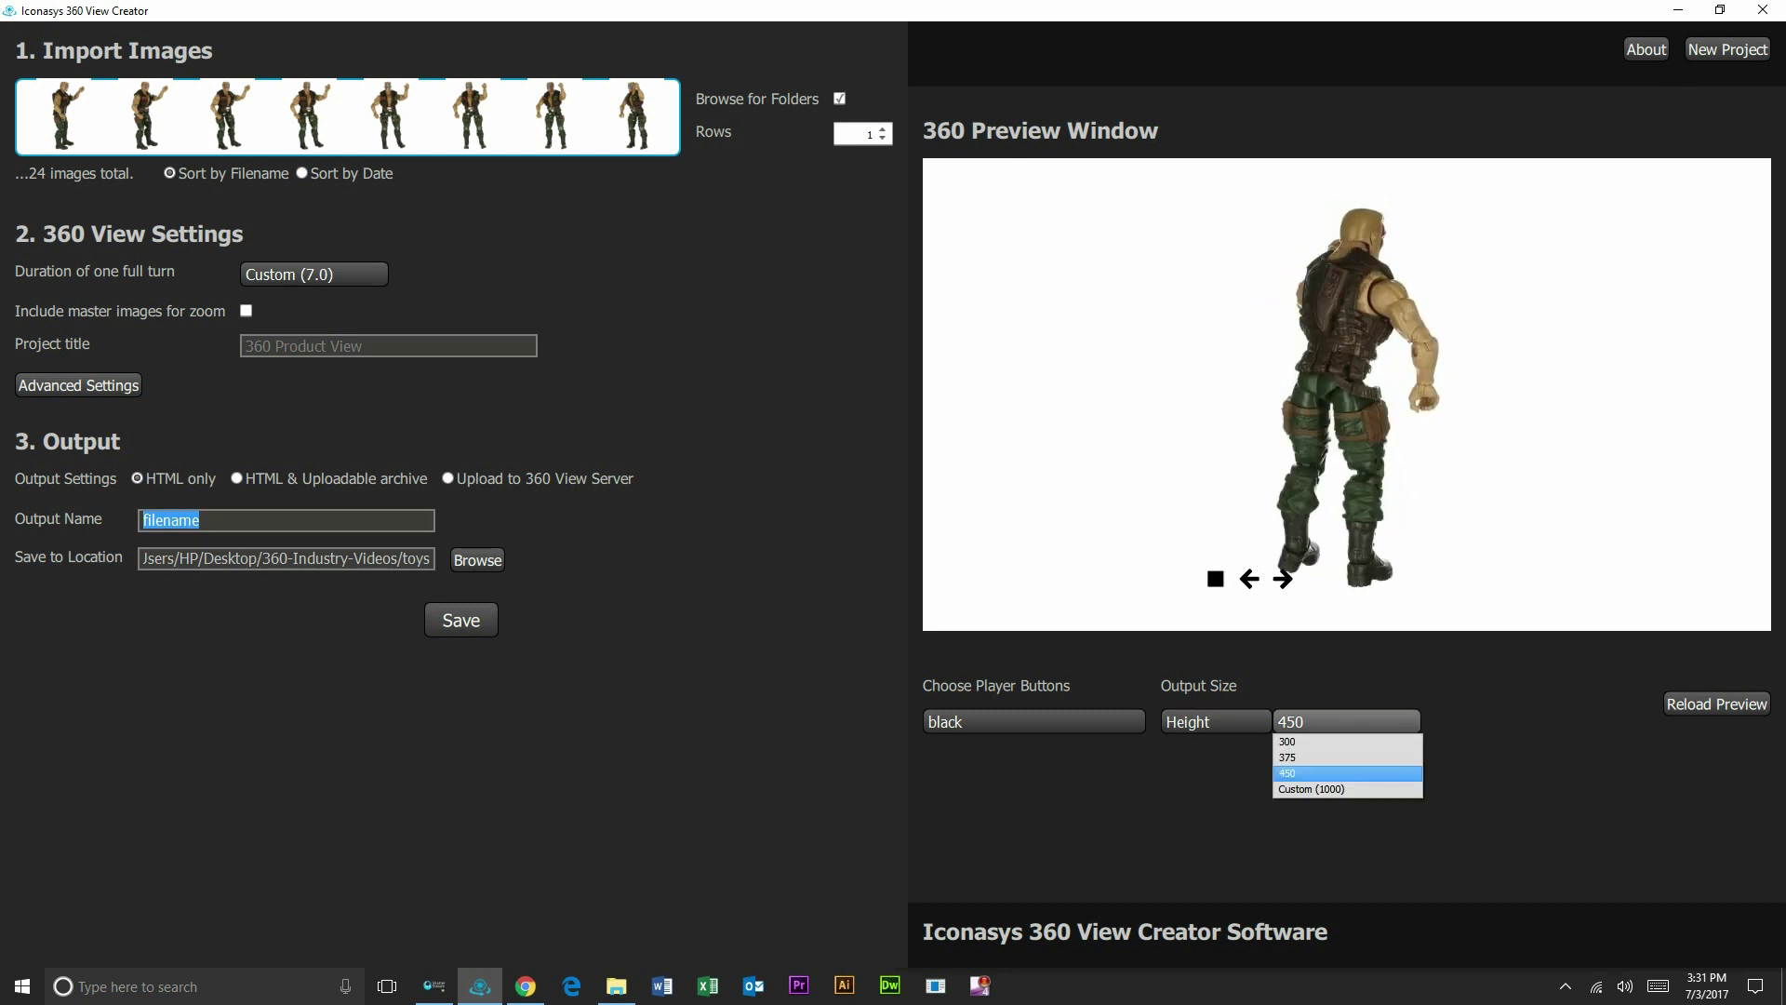
{"action": "left_click", "coordinate": [1321, 790]}
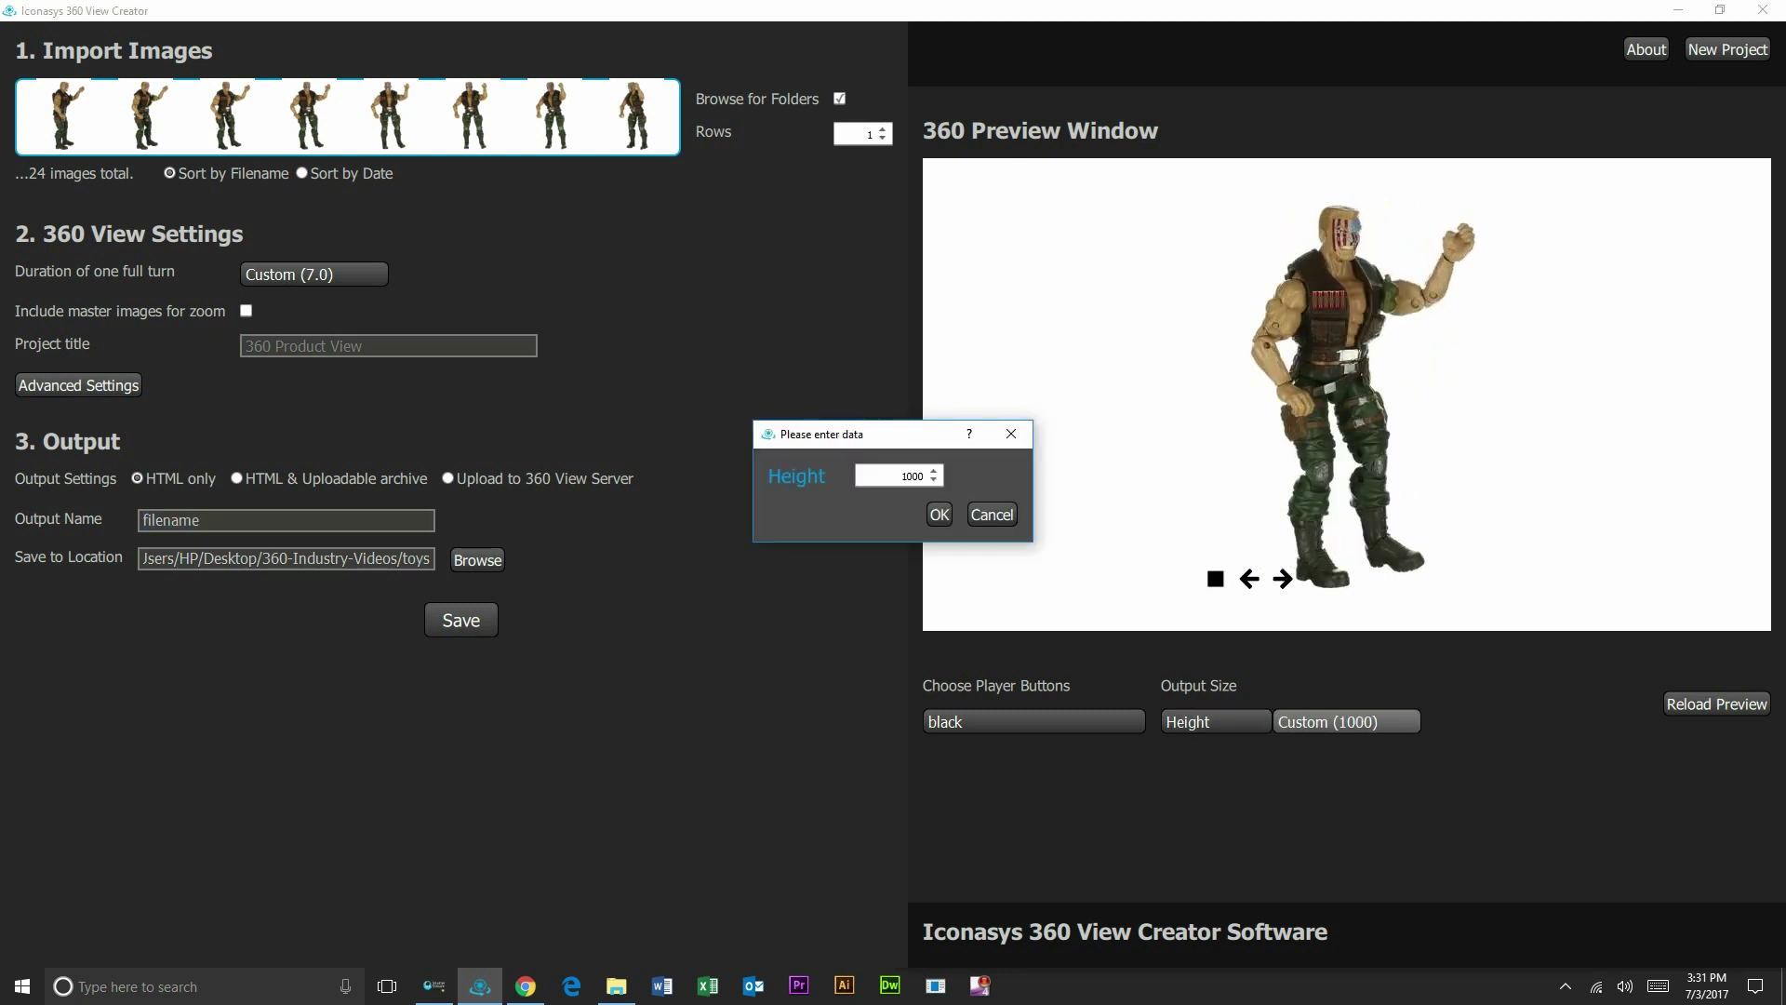
{"action": "left_click", "coordinate": [940, 515]}
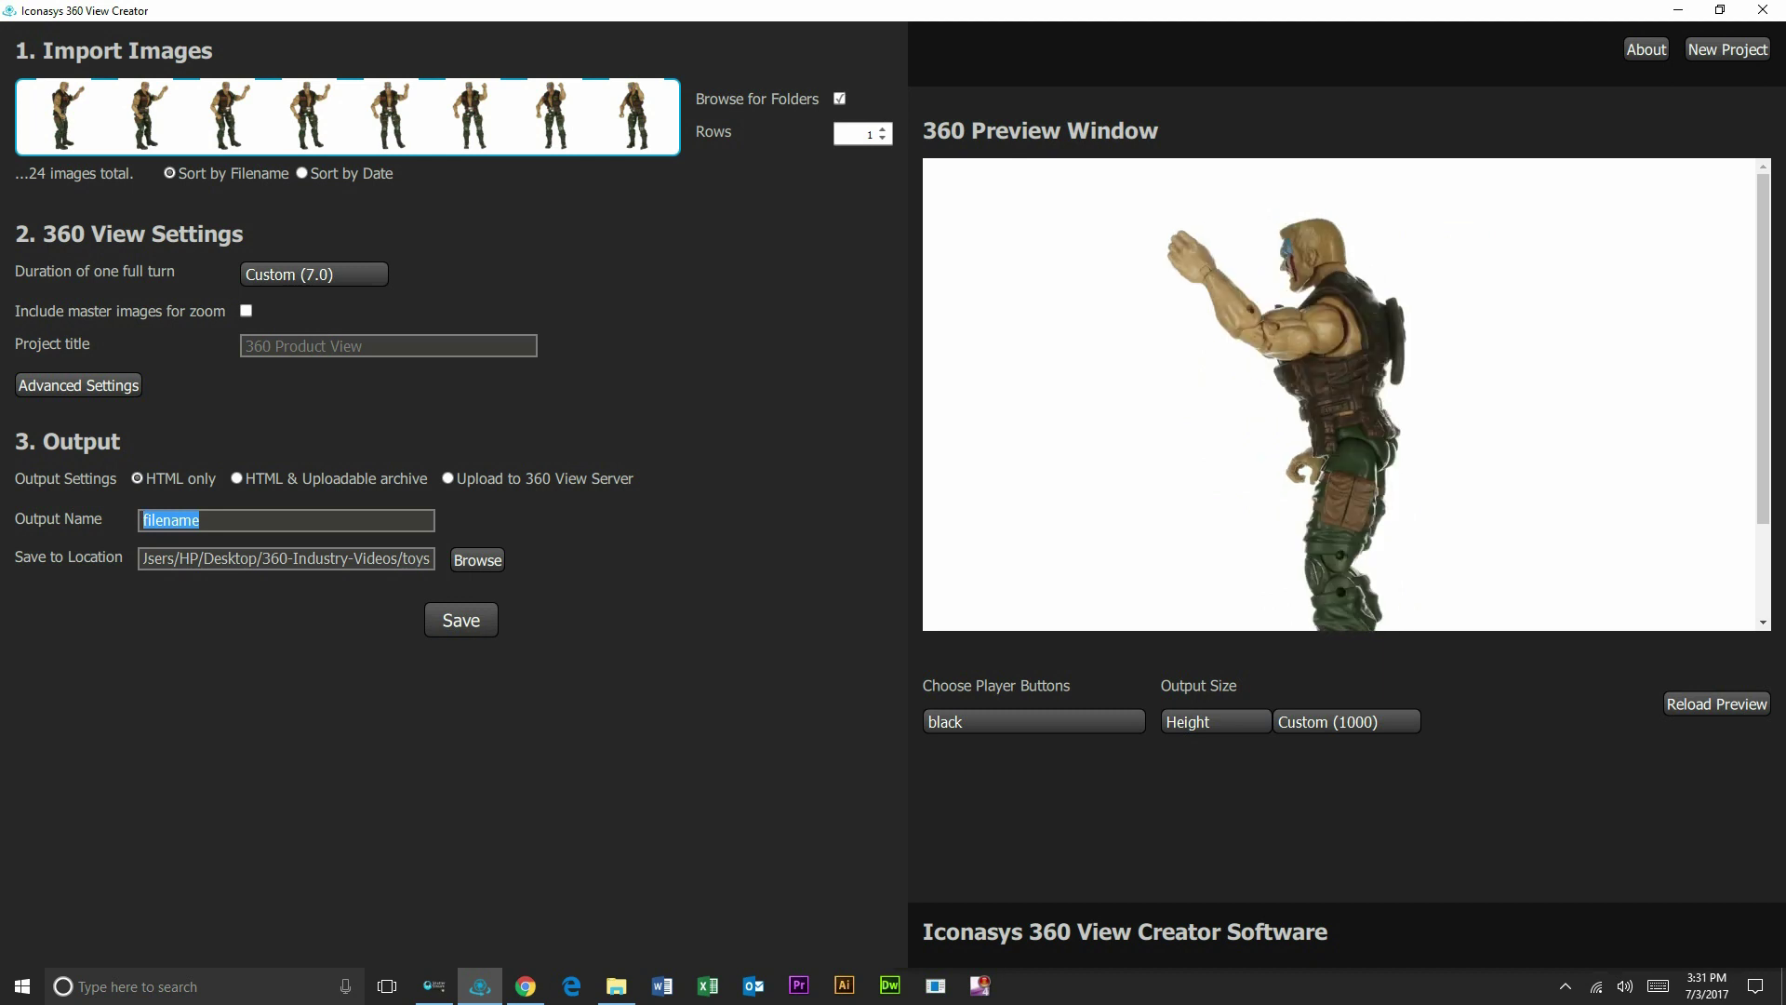
{"action": "type", "text": "toy"}
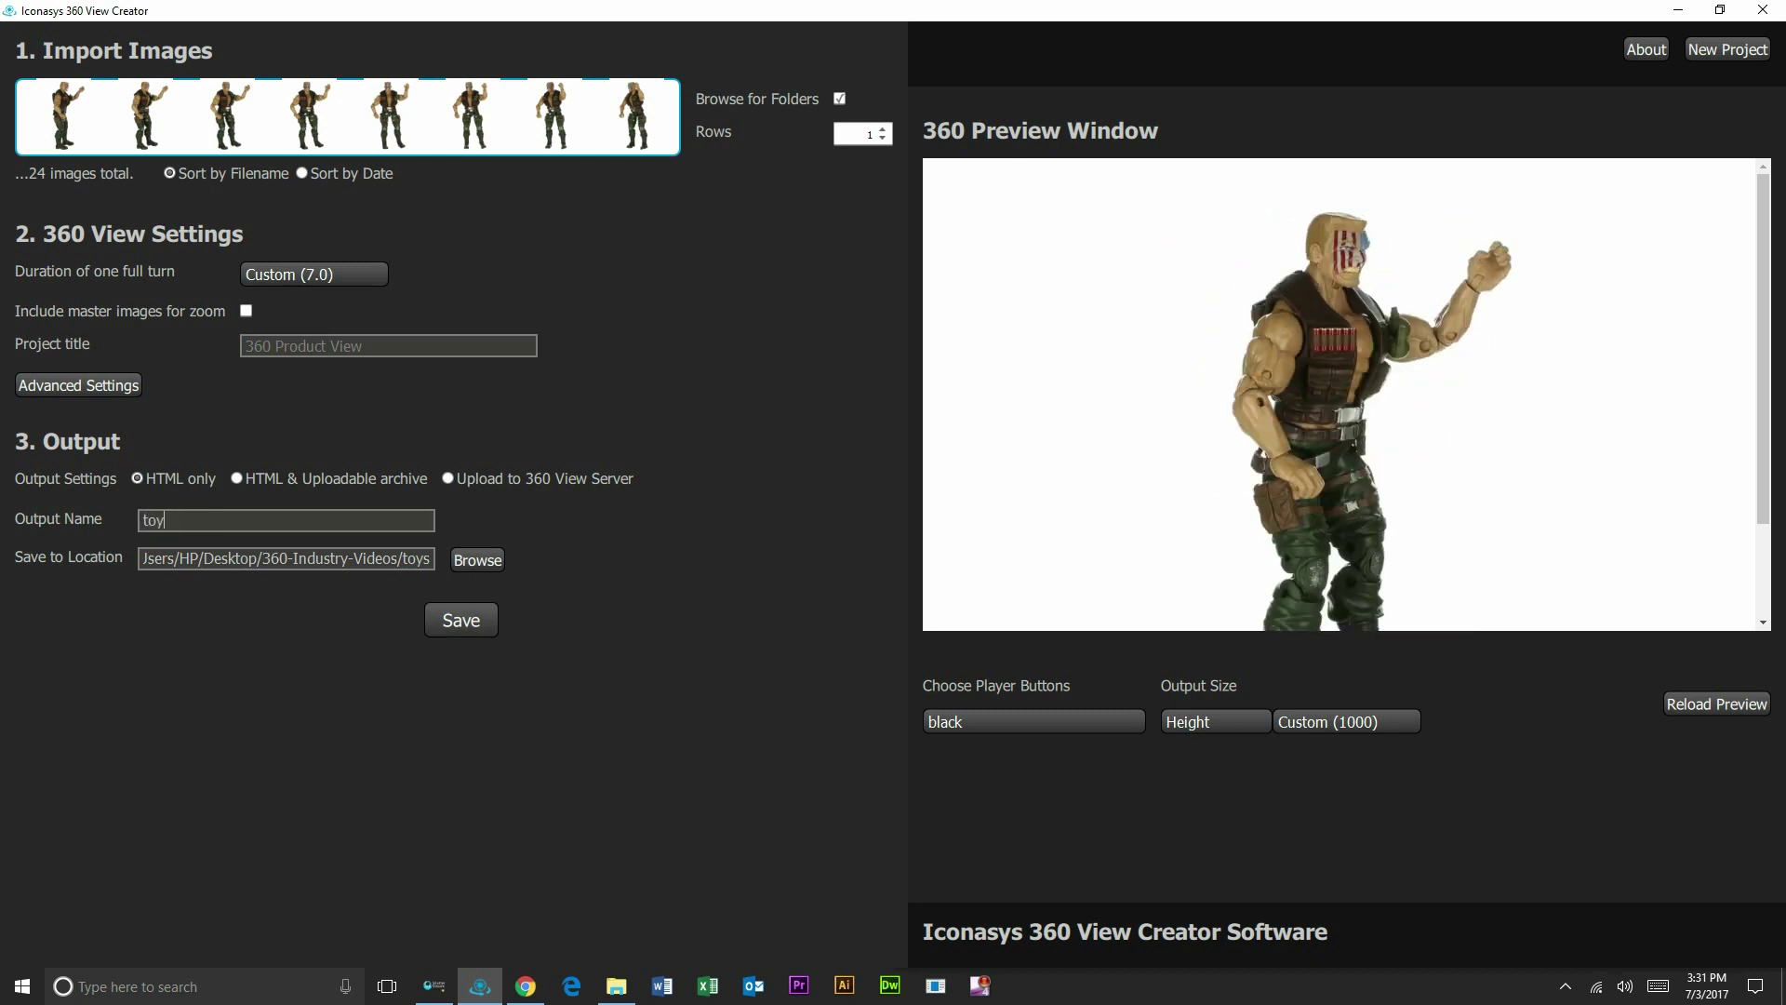
{"action": "left_click", "coordinate": [461, 619]}
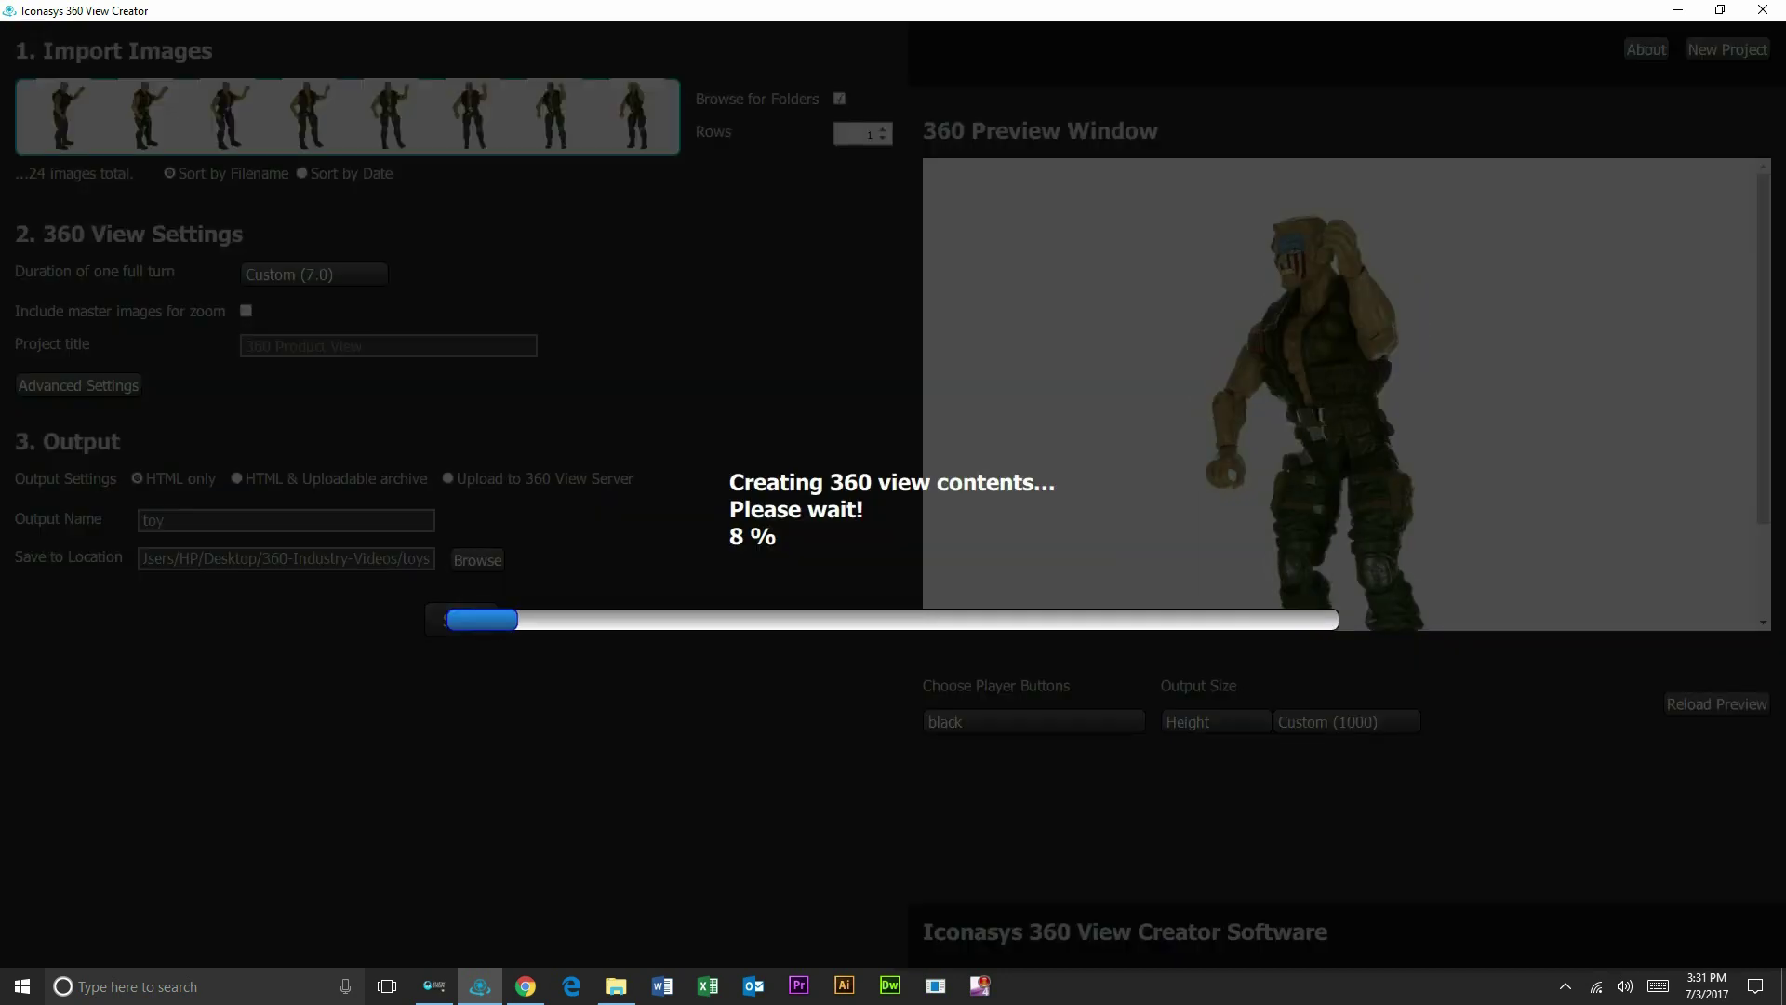
Step: Open iframe.html from the new toy output folder in the browser and rotate the figure in the 360 view
{"action": "left_click", "coordinate": [616, 986]}
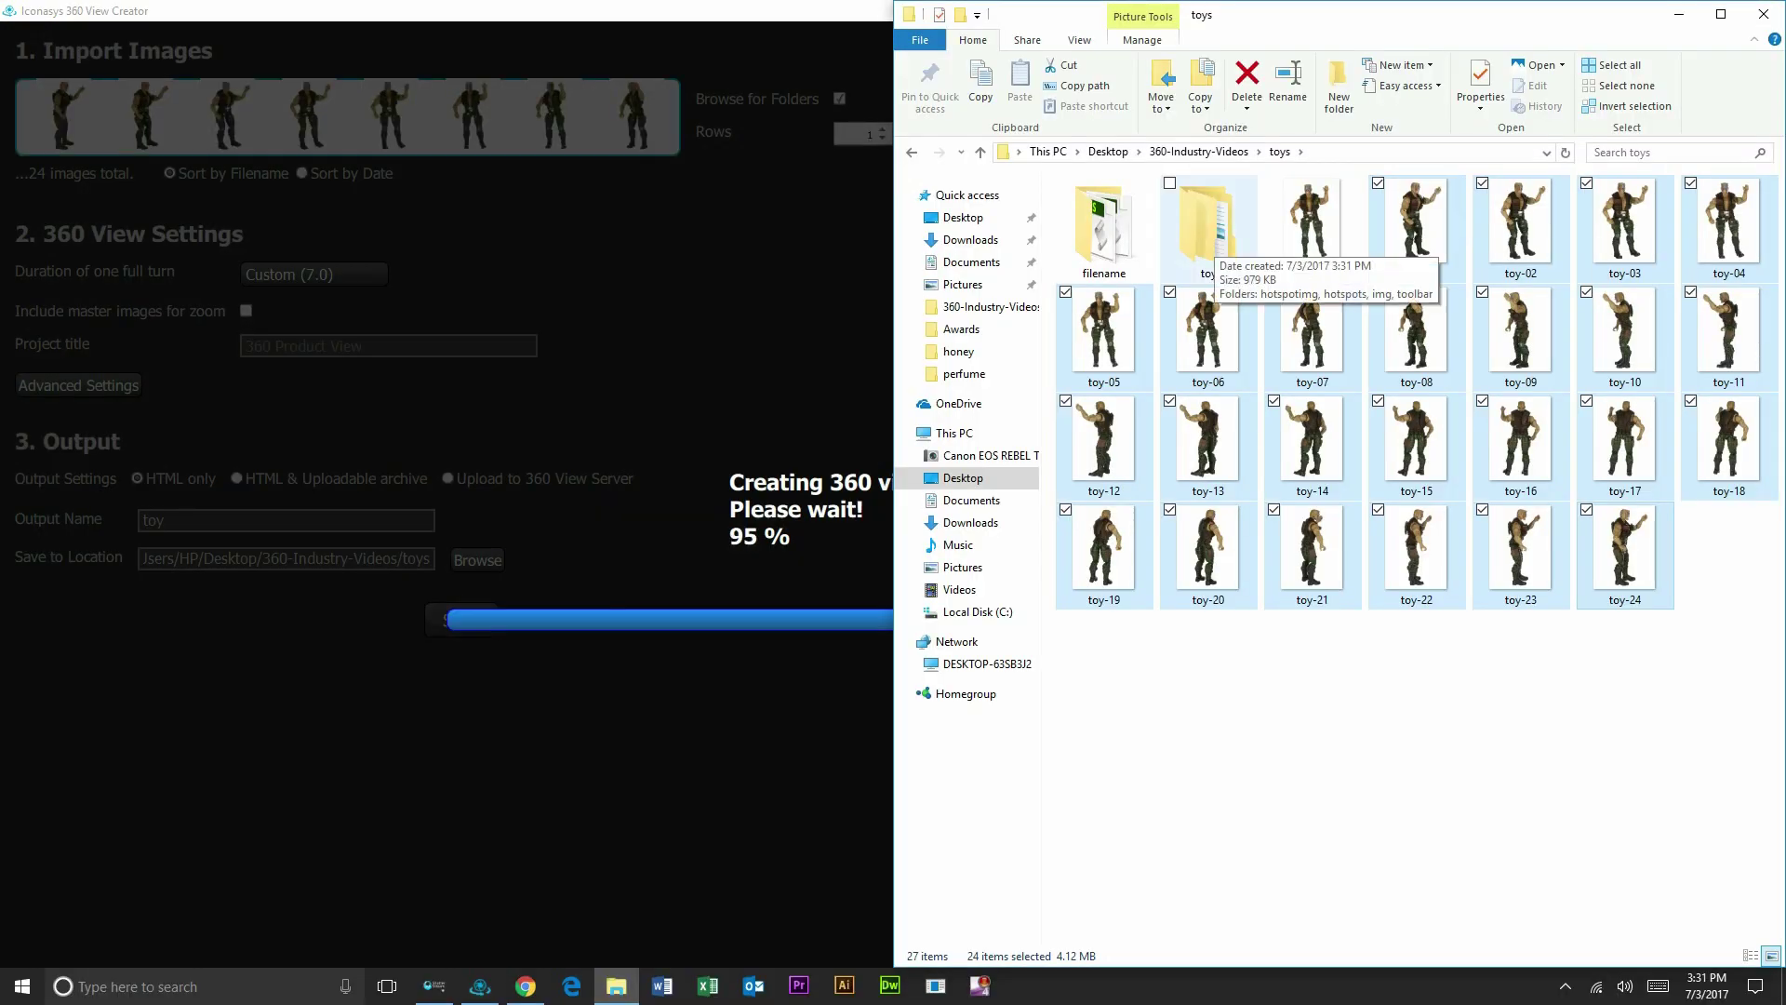
{"action": "double_click", "coordinate": [1206, 237]}
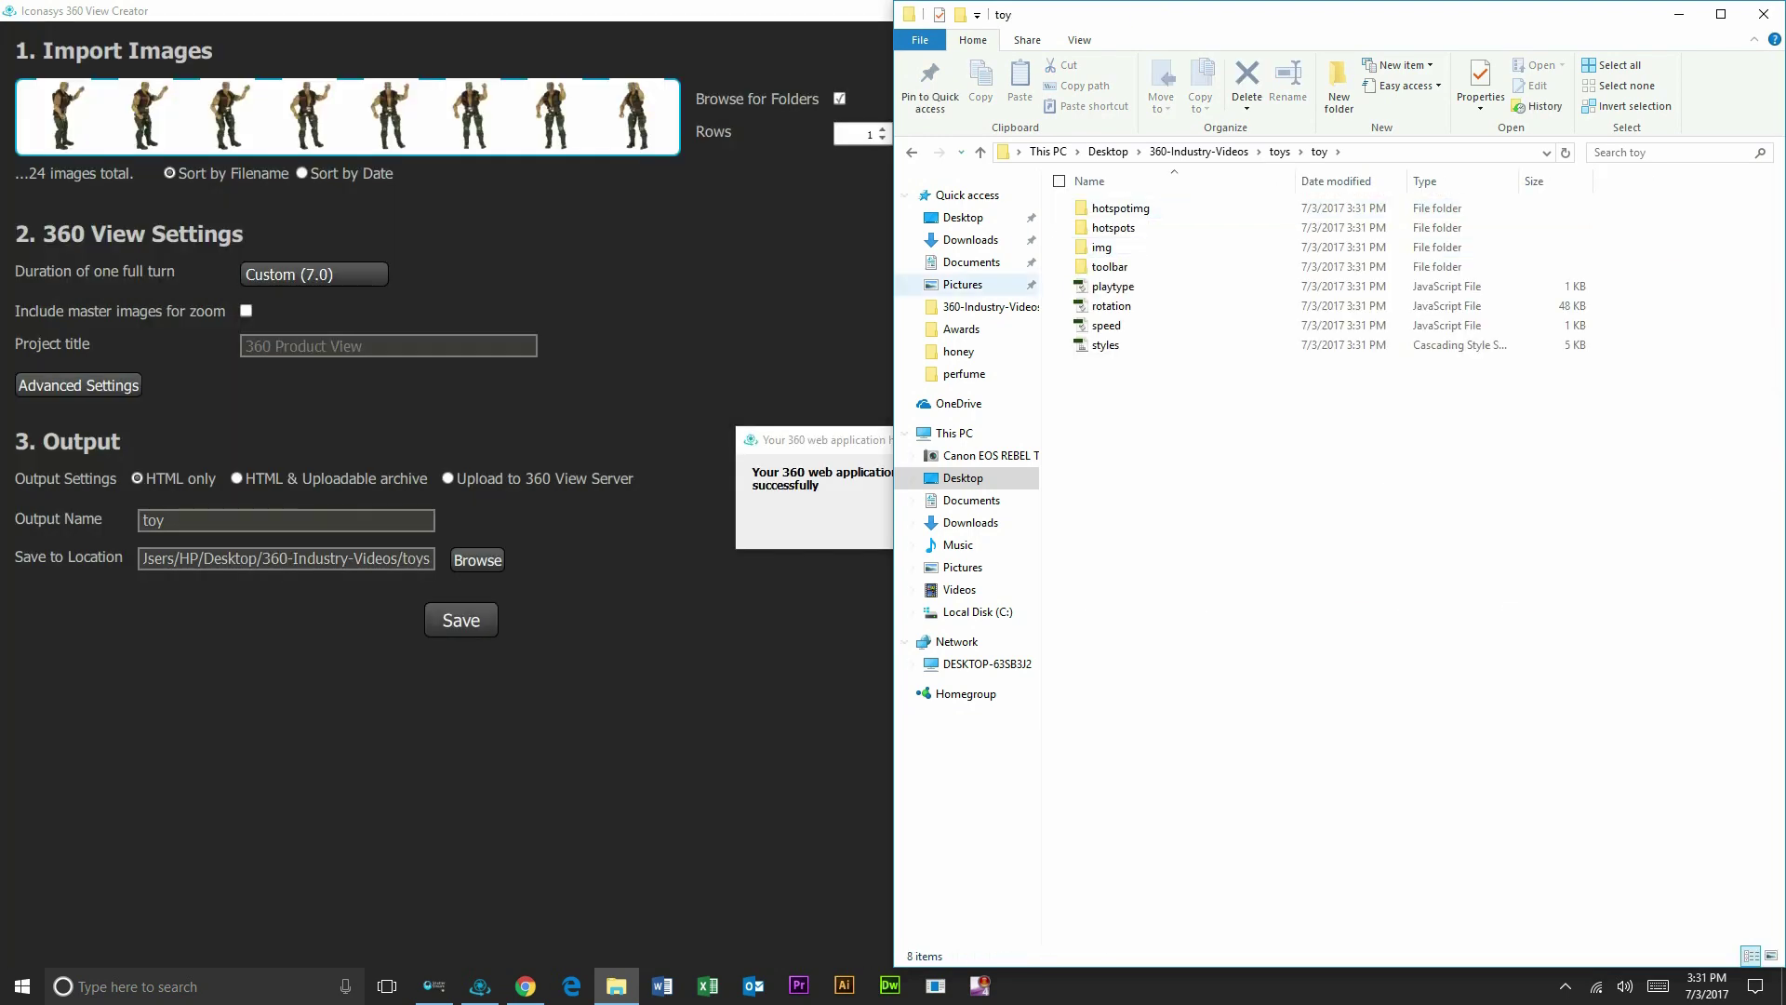
{"action": "double_click", "coordinate": [1107, 364]}
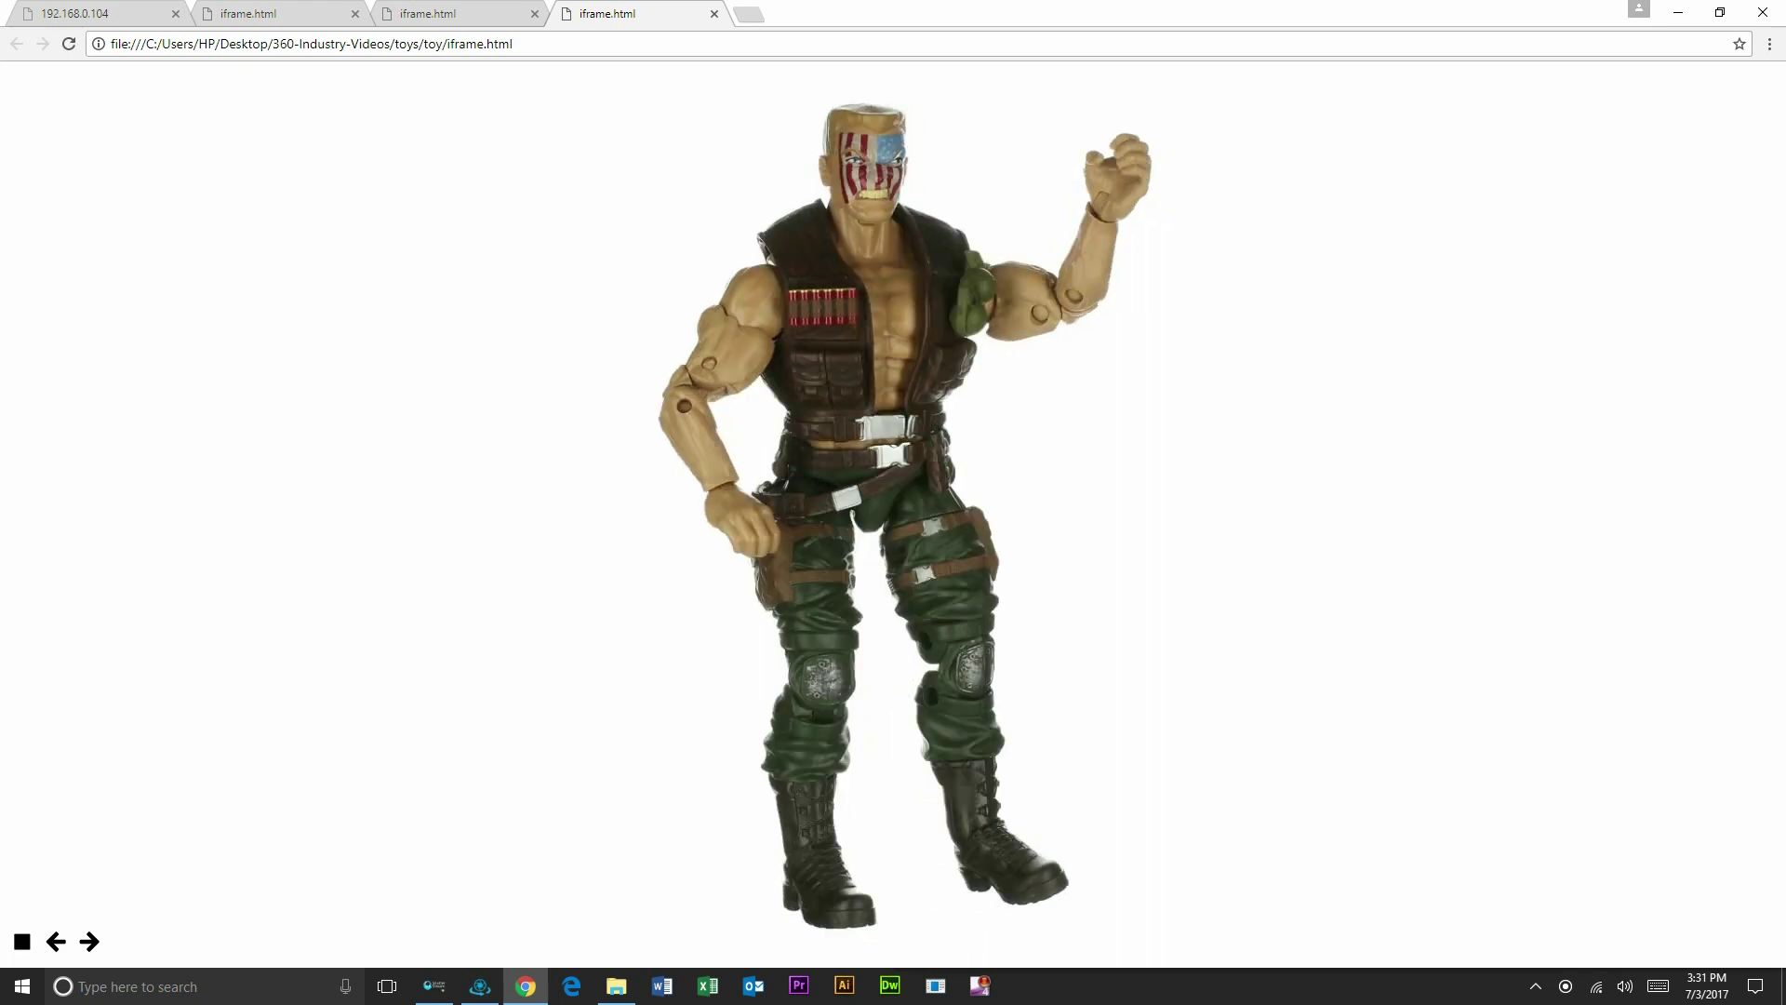
{"action": "mouse_move", "coordinate": [1069, 465]}
{"action": "left_mouse_down"}
{"action": "mouse_move", "coordinate": [838, 465]}
{"action": "mouse_move", "coordinate": [1070, 465]}
{"action": "left_mouse_up"}
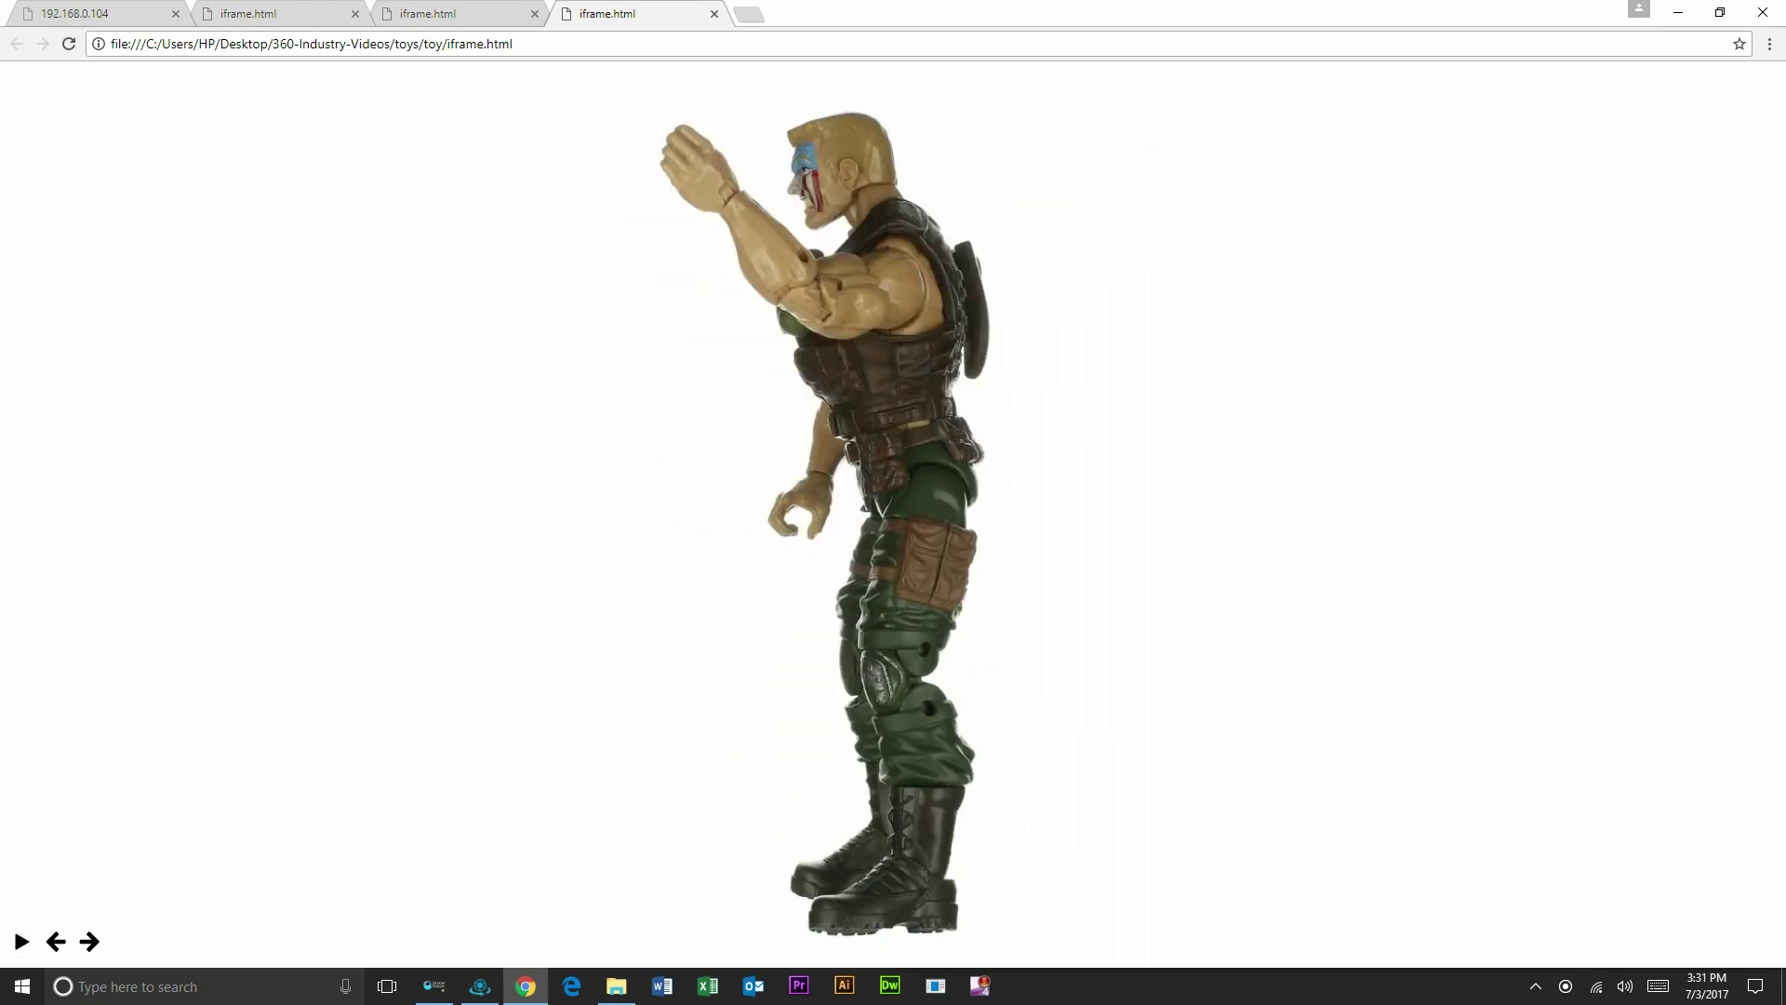